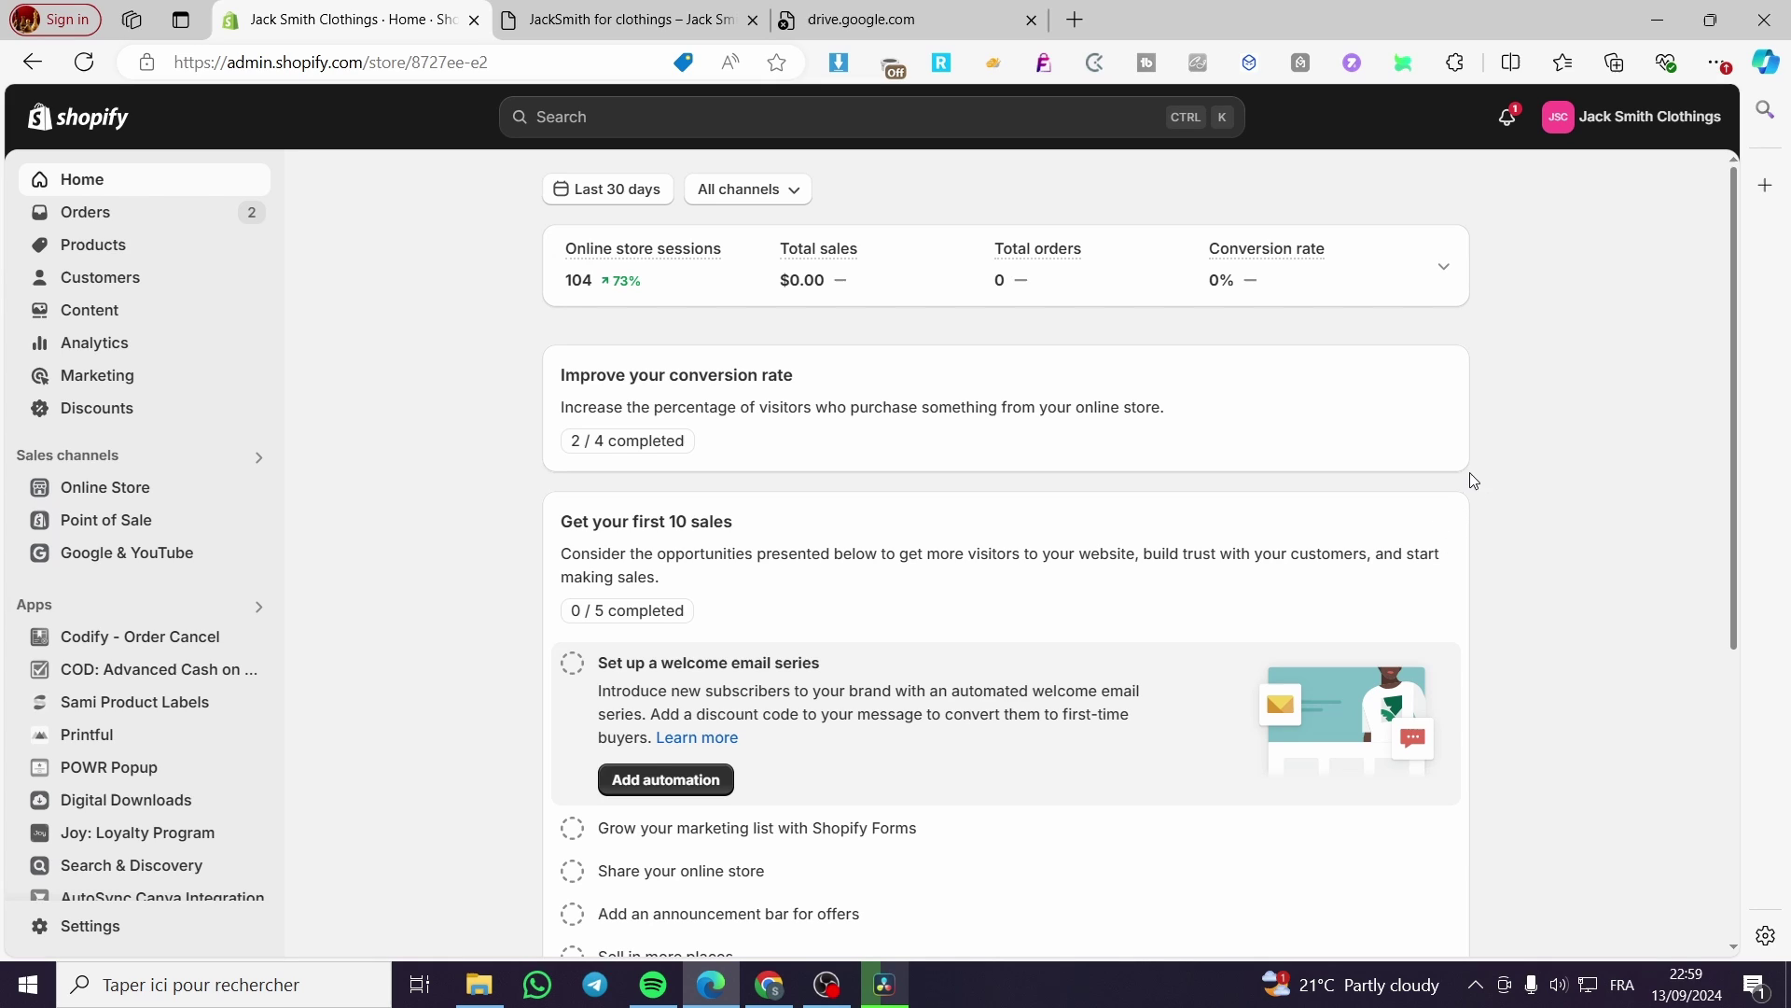
- Close the extra storefront browser tab, leaving the Shopify admin Home dashboard
{"action": "left_click", "coordinate": [753, 19]}
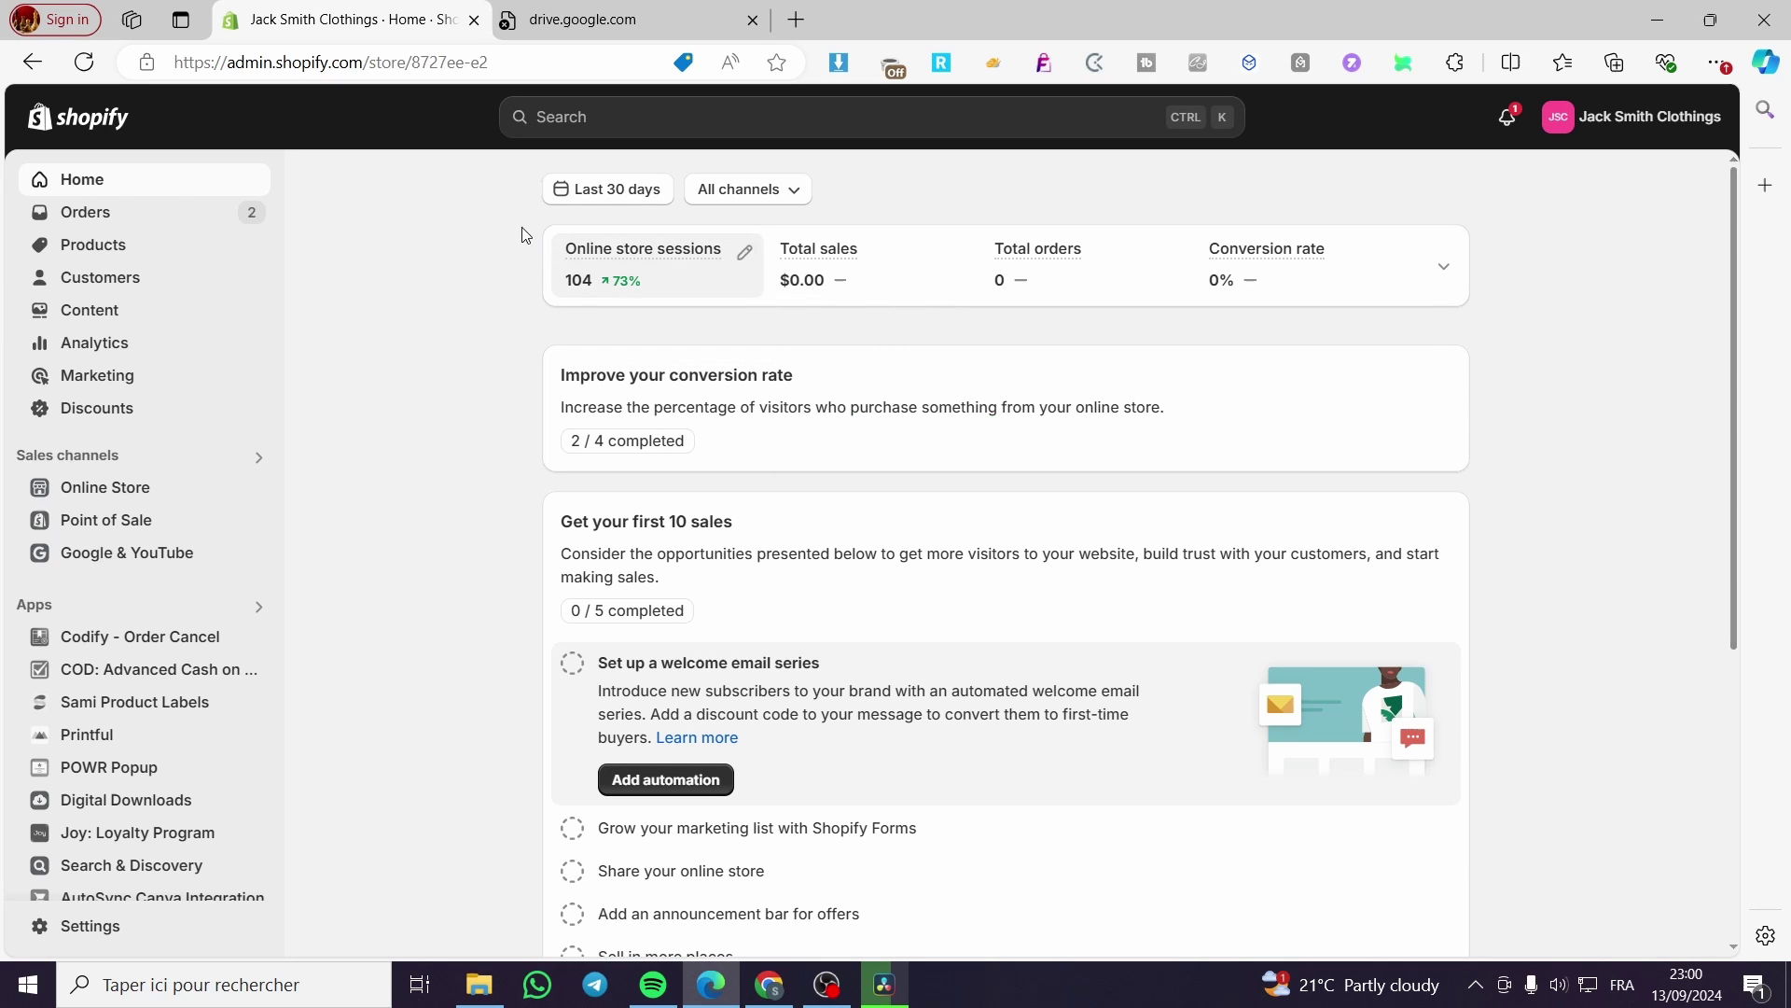
- Search the Shopify App Store for 'Hulk form builder' and bring up the results
{"action": "left_click", "coordinate": [557, 121]}
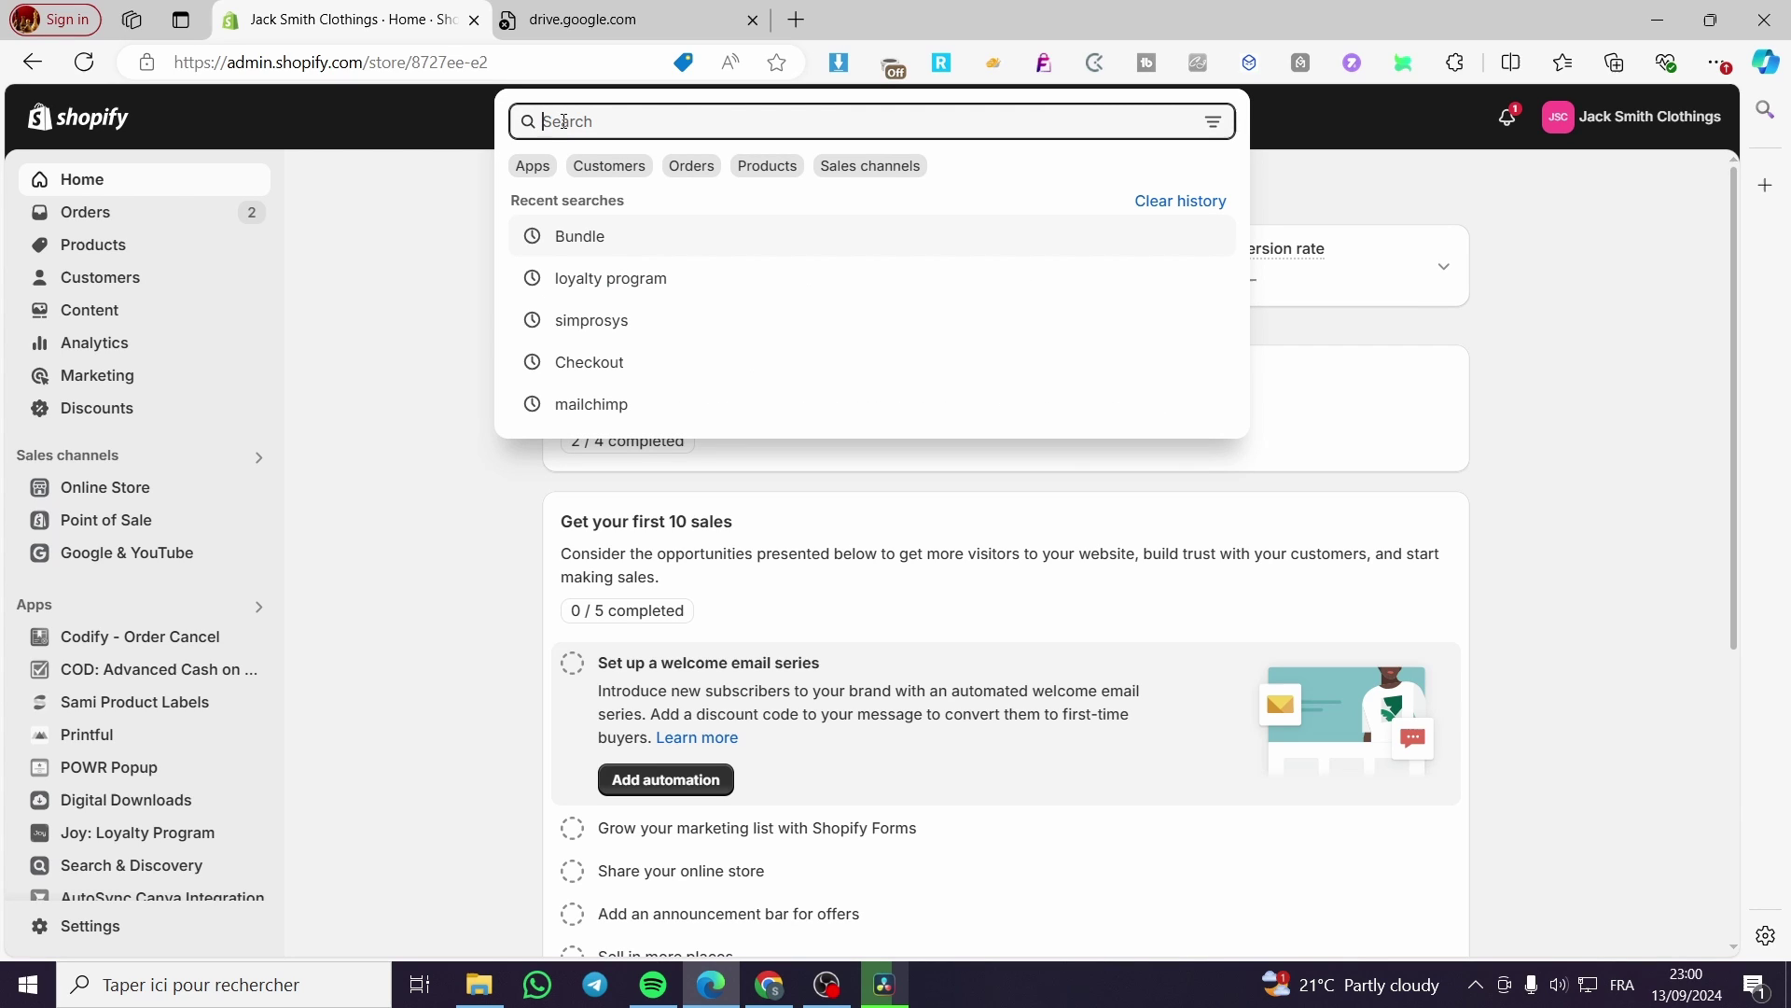
{"action": "type", "text": "Hulk"}
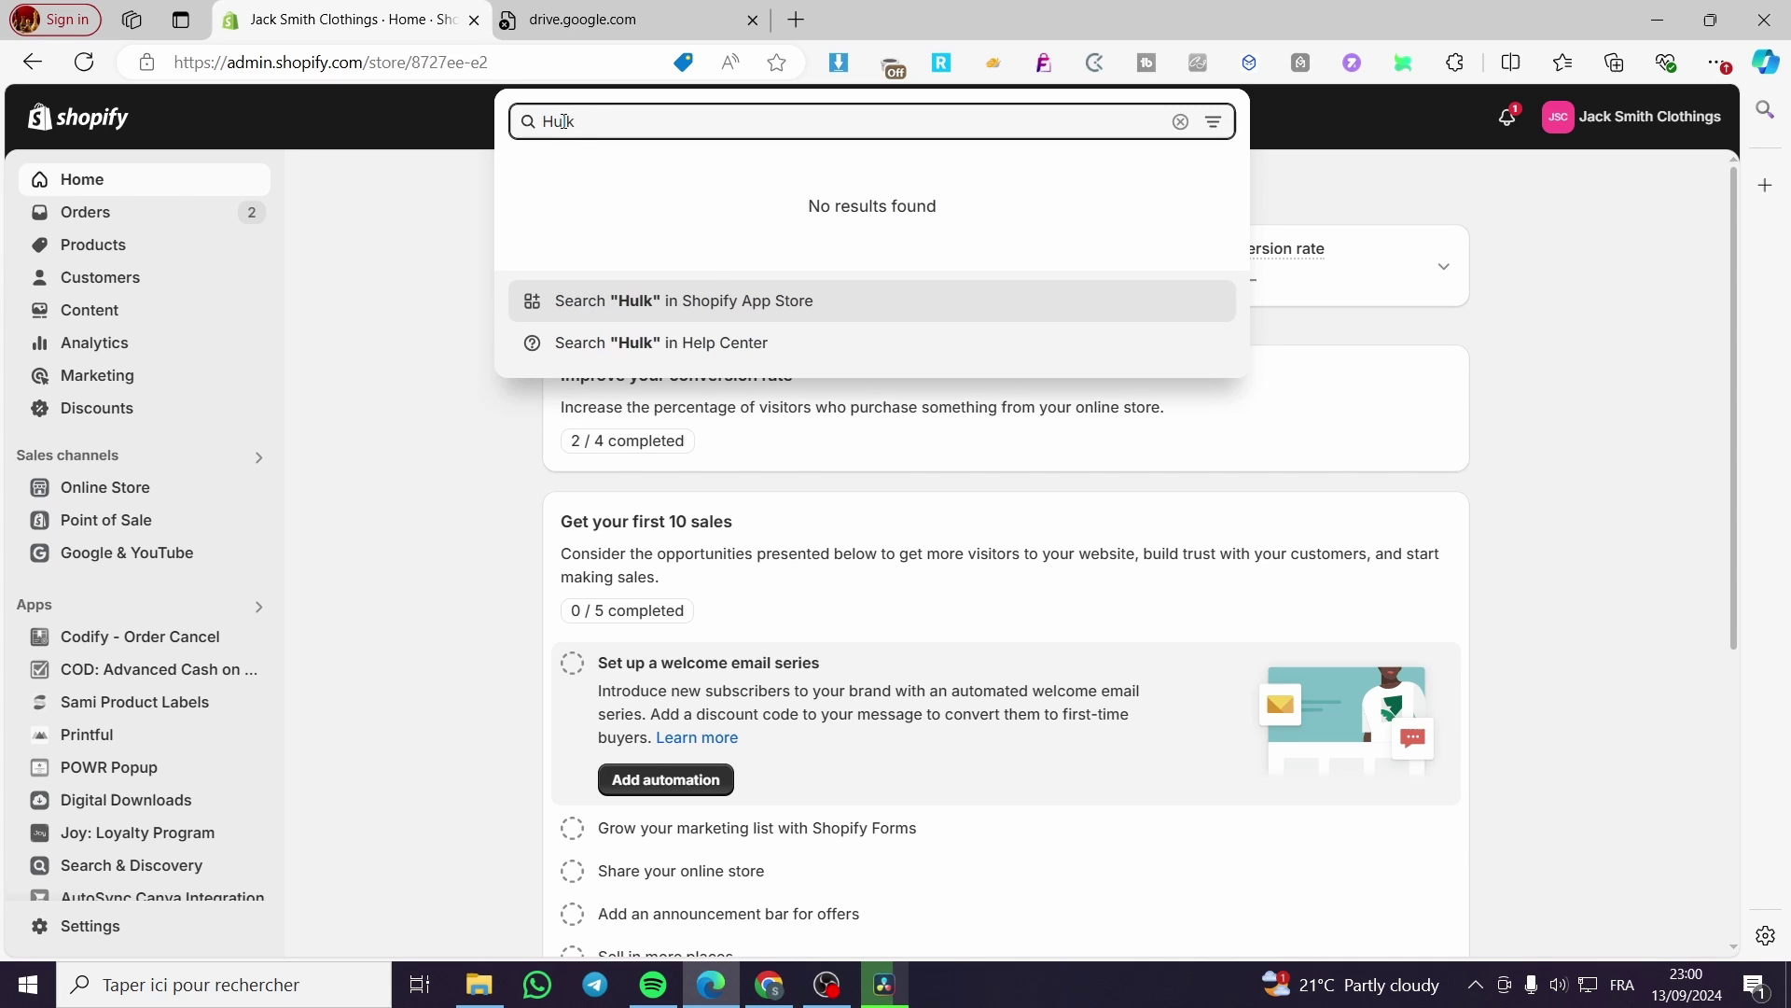
{"action": "type", "text": " form bu"}
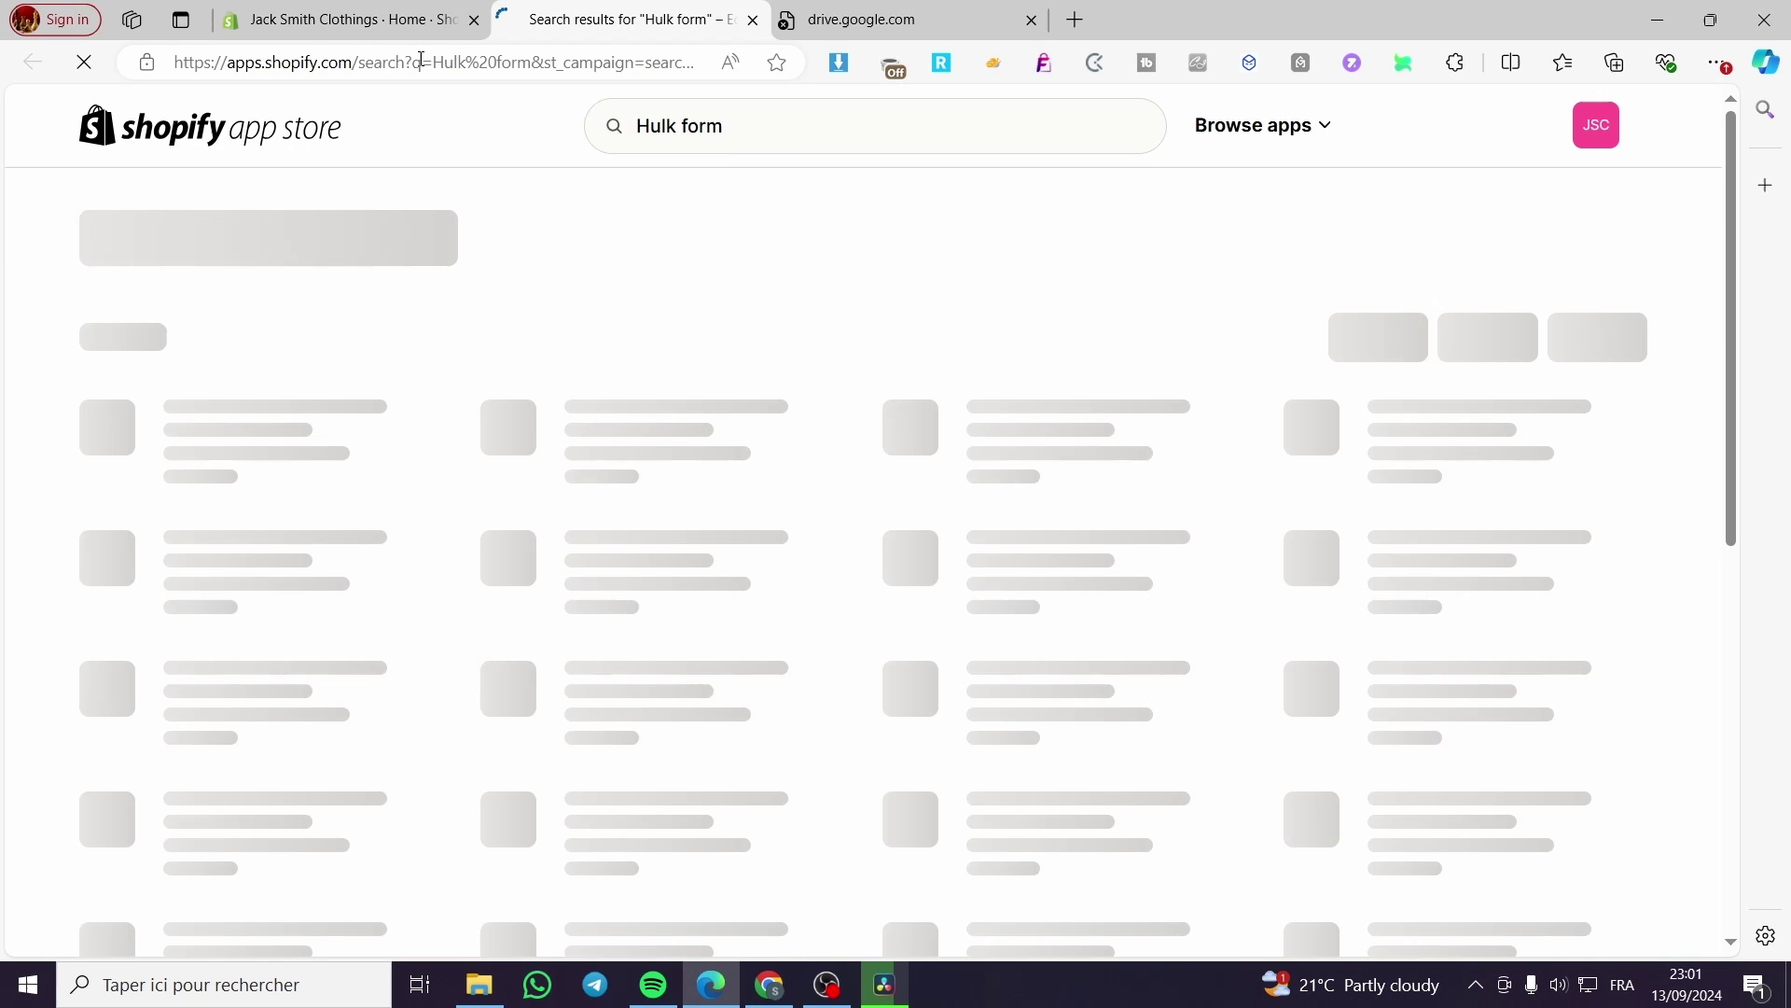
{"action": "left_click", "coordinate": [431, 63]}
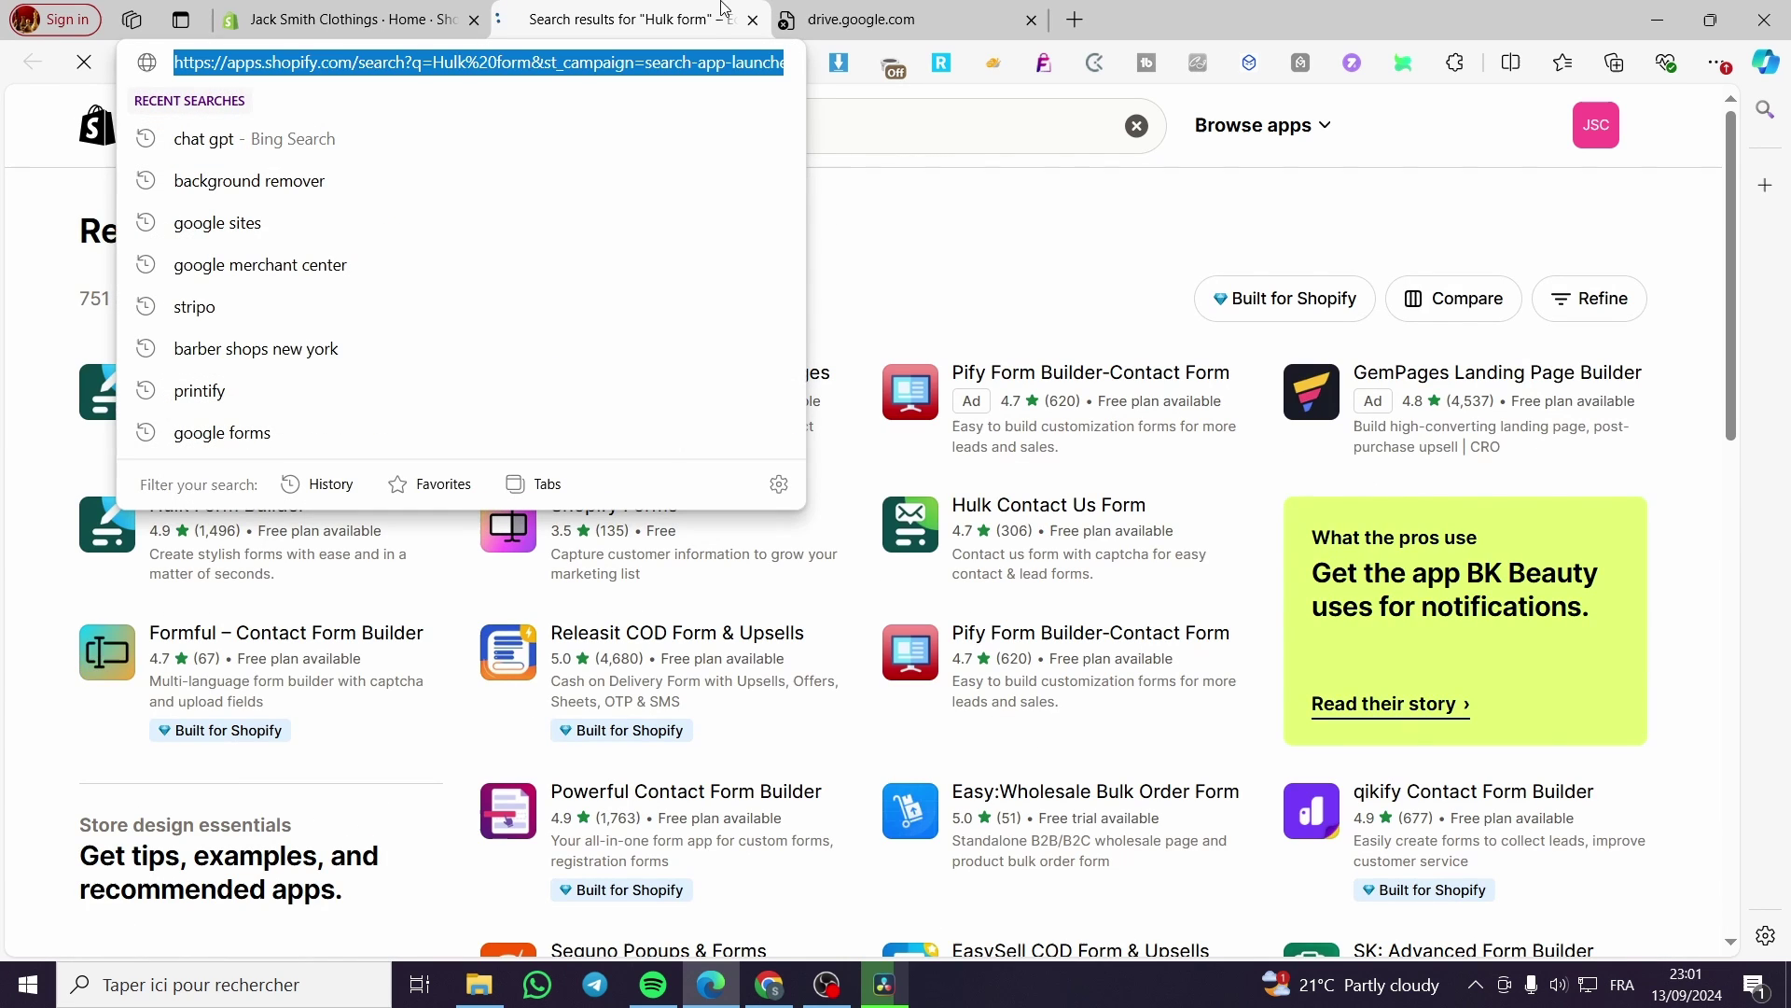
{"action": "left_click", "coordinate": [444, 19]}
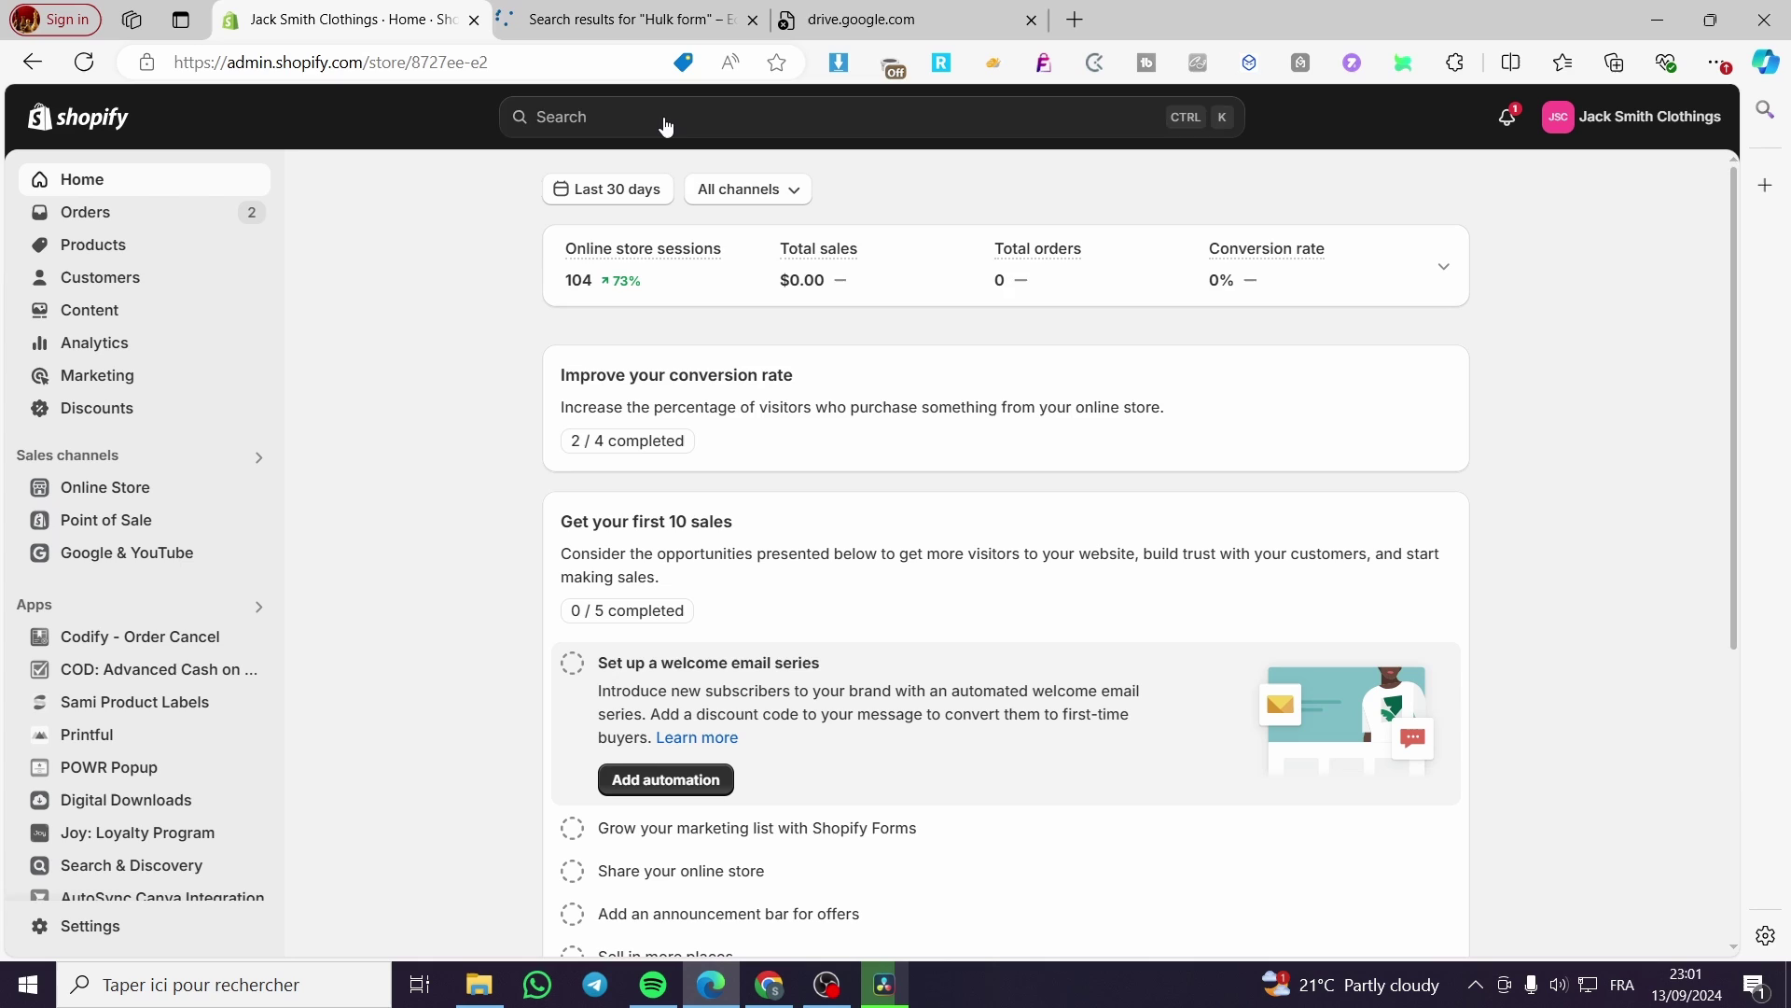
{"action": "left_click", "coordinate": [653, 117]}
{"action": "left_click", "coordinate": [592, 13]}
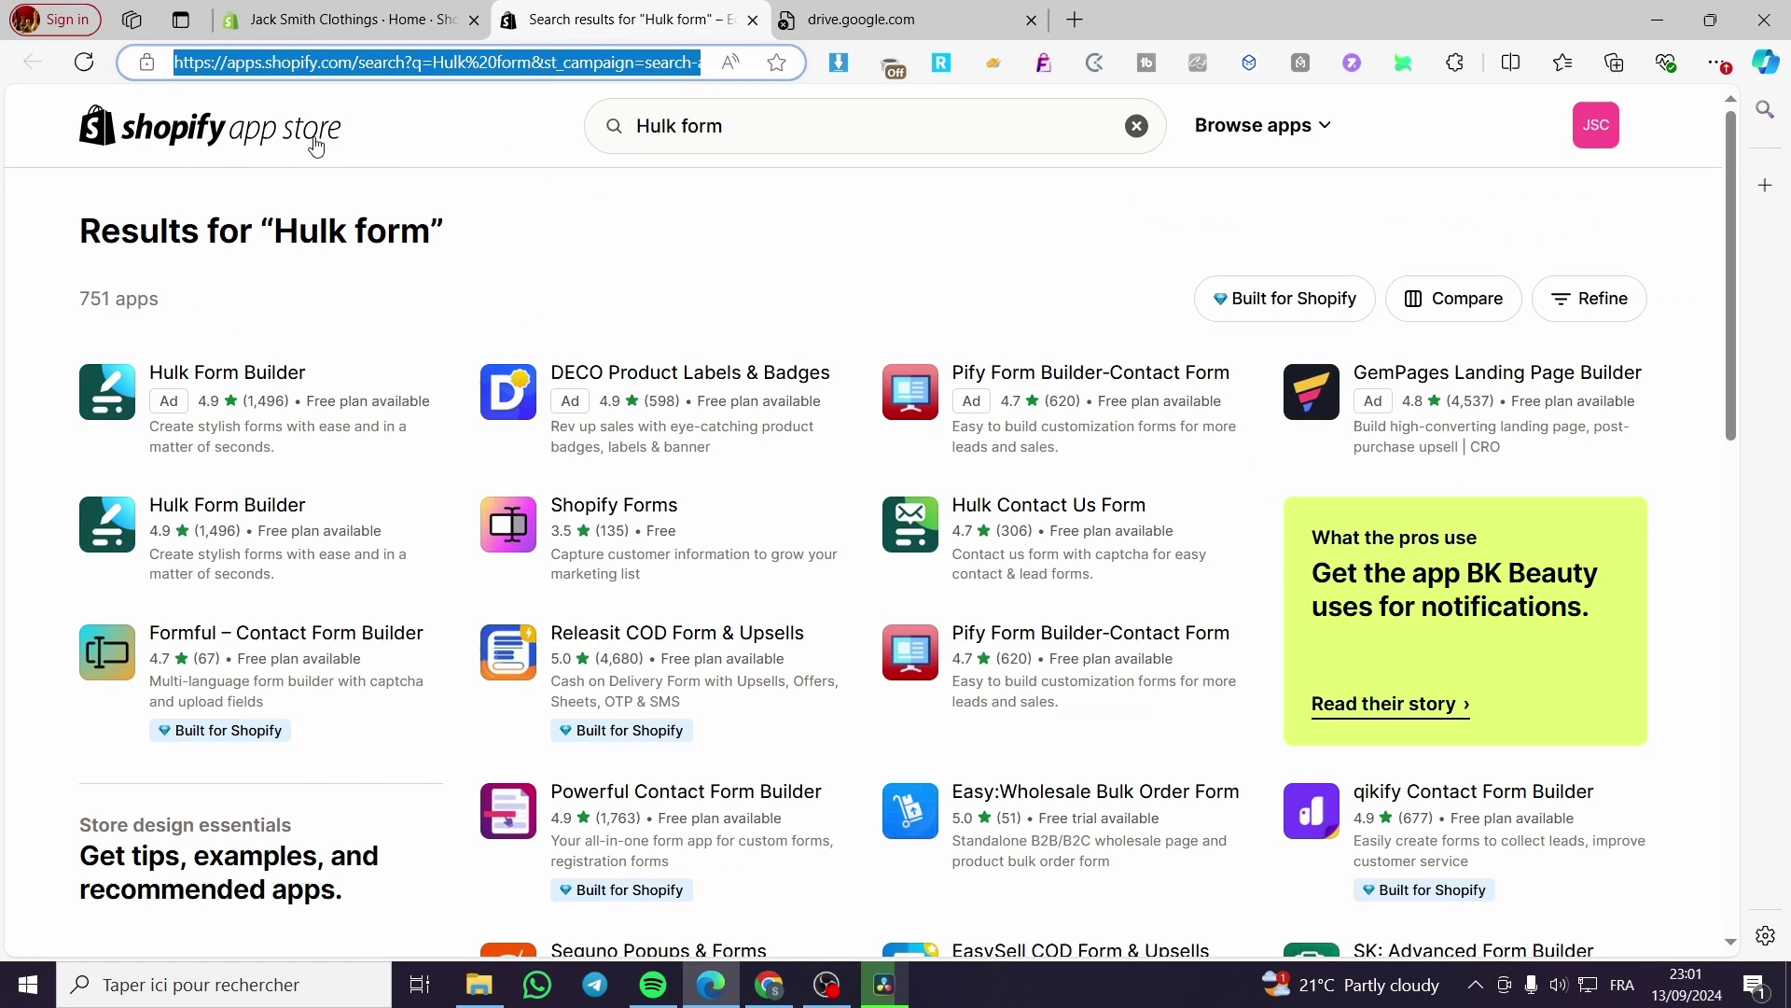
{"action": "left_click", "coordinate": [544, 268]}
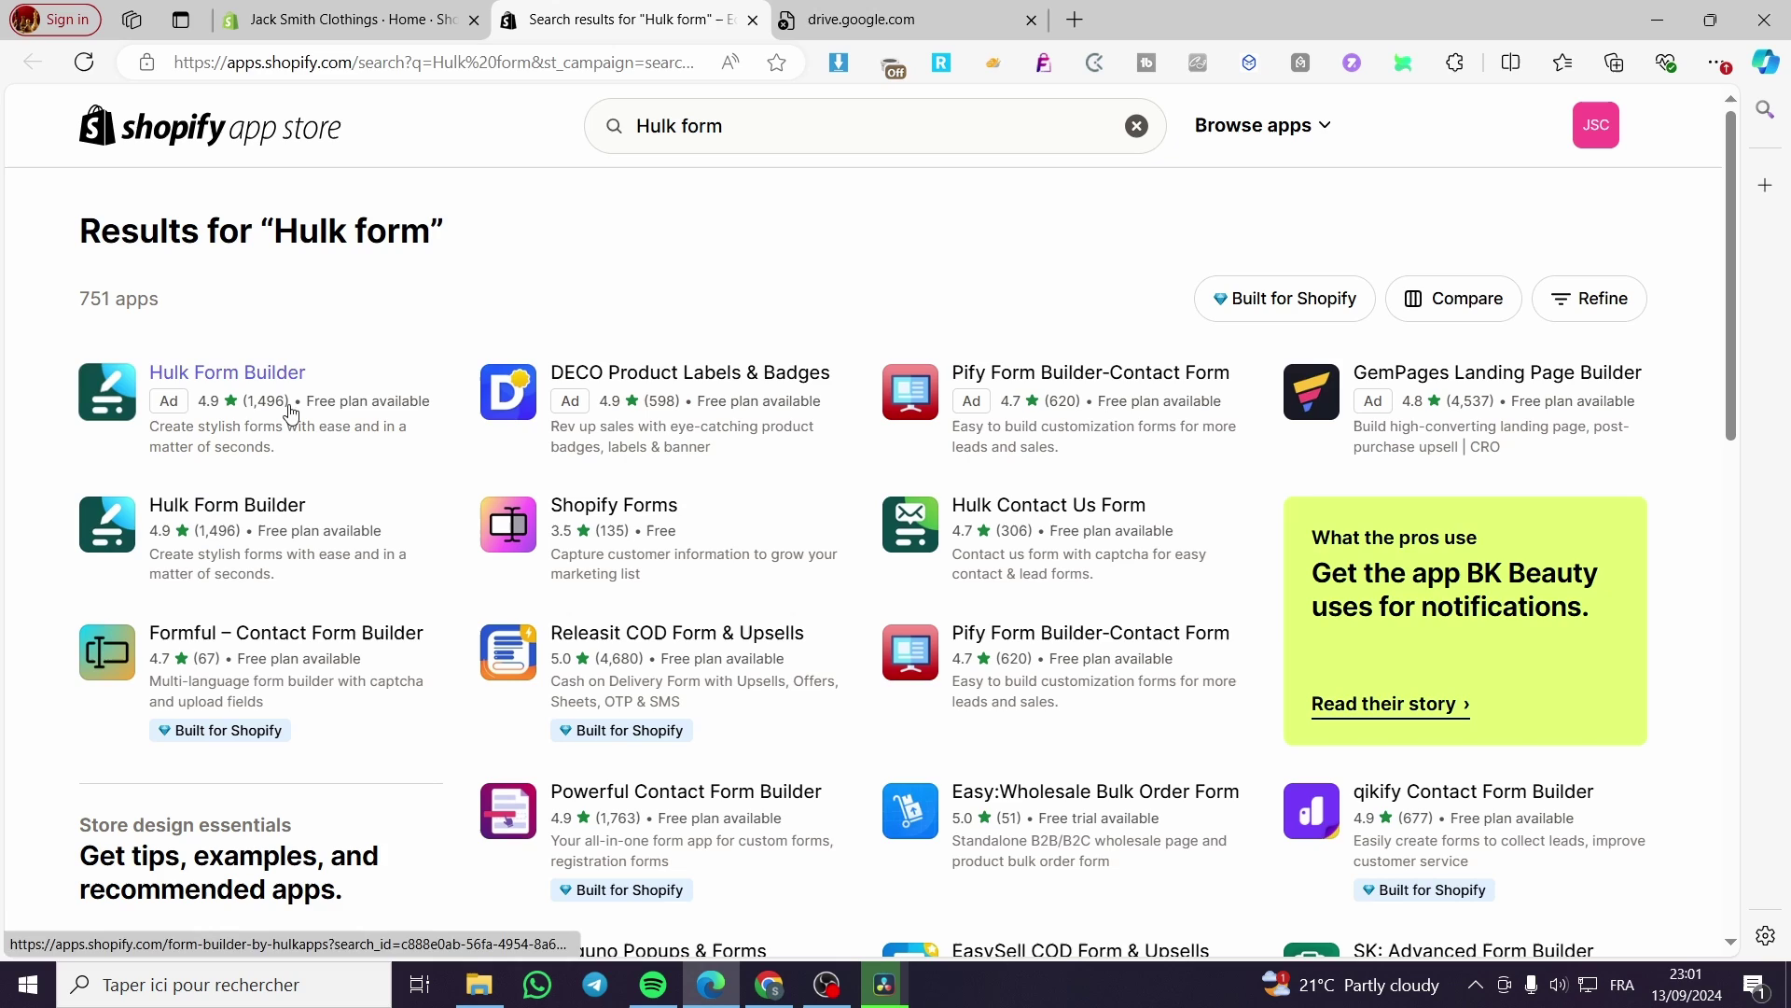
- Open the Hulk Form Builder listing and install it on the store
{"action": "left_click", "coordinate": [247, 509]}
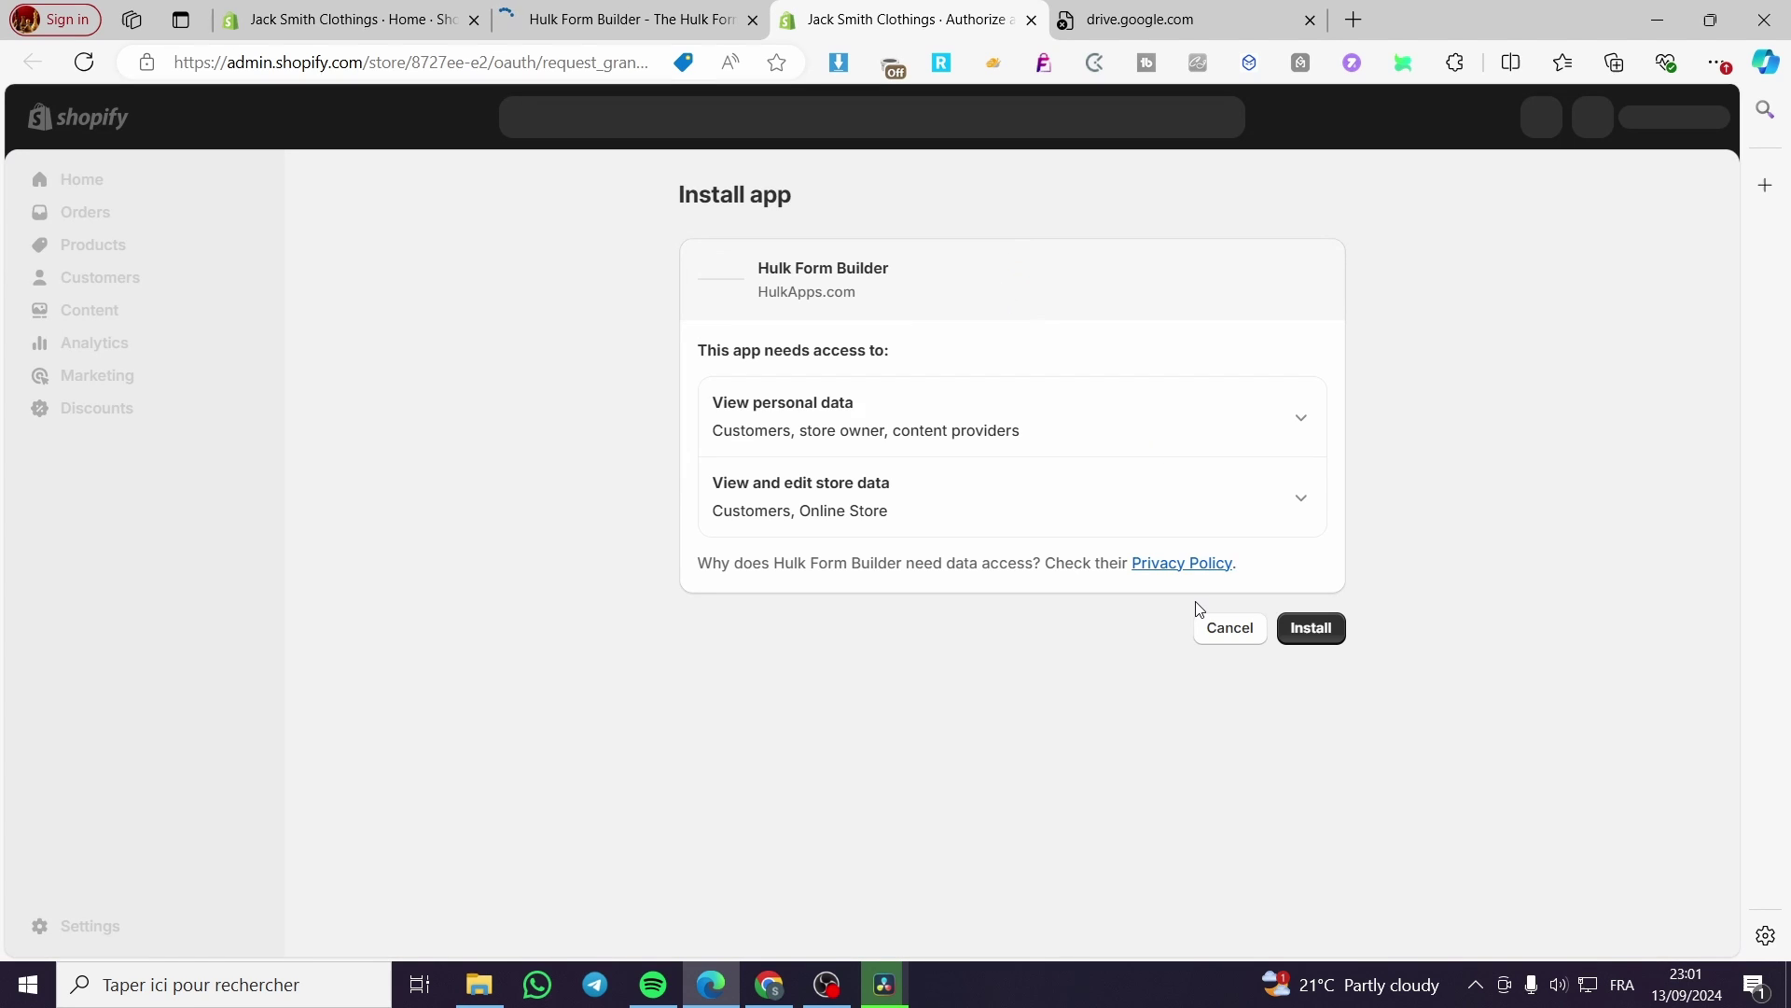
{"action": "left_click", "coordinate": [1315, 633]}
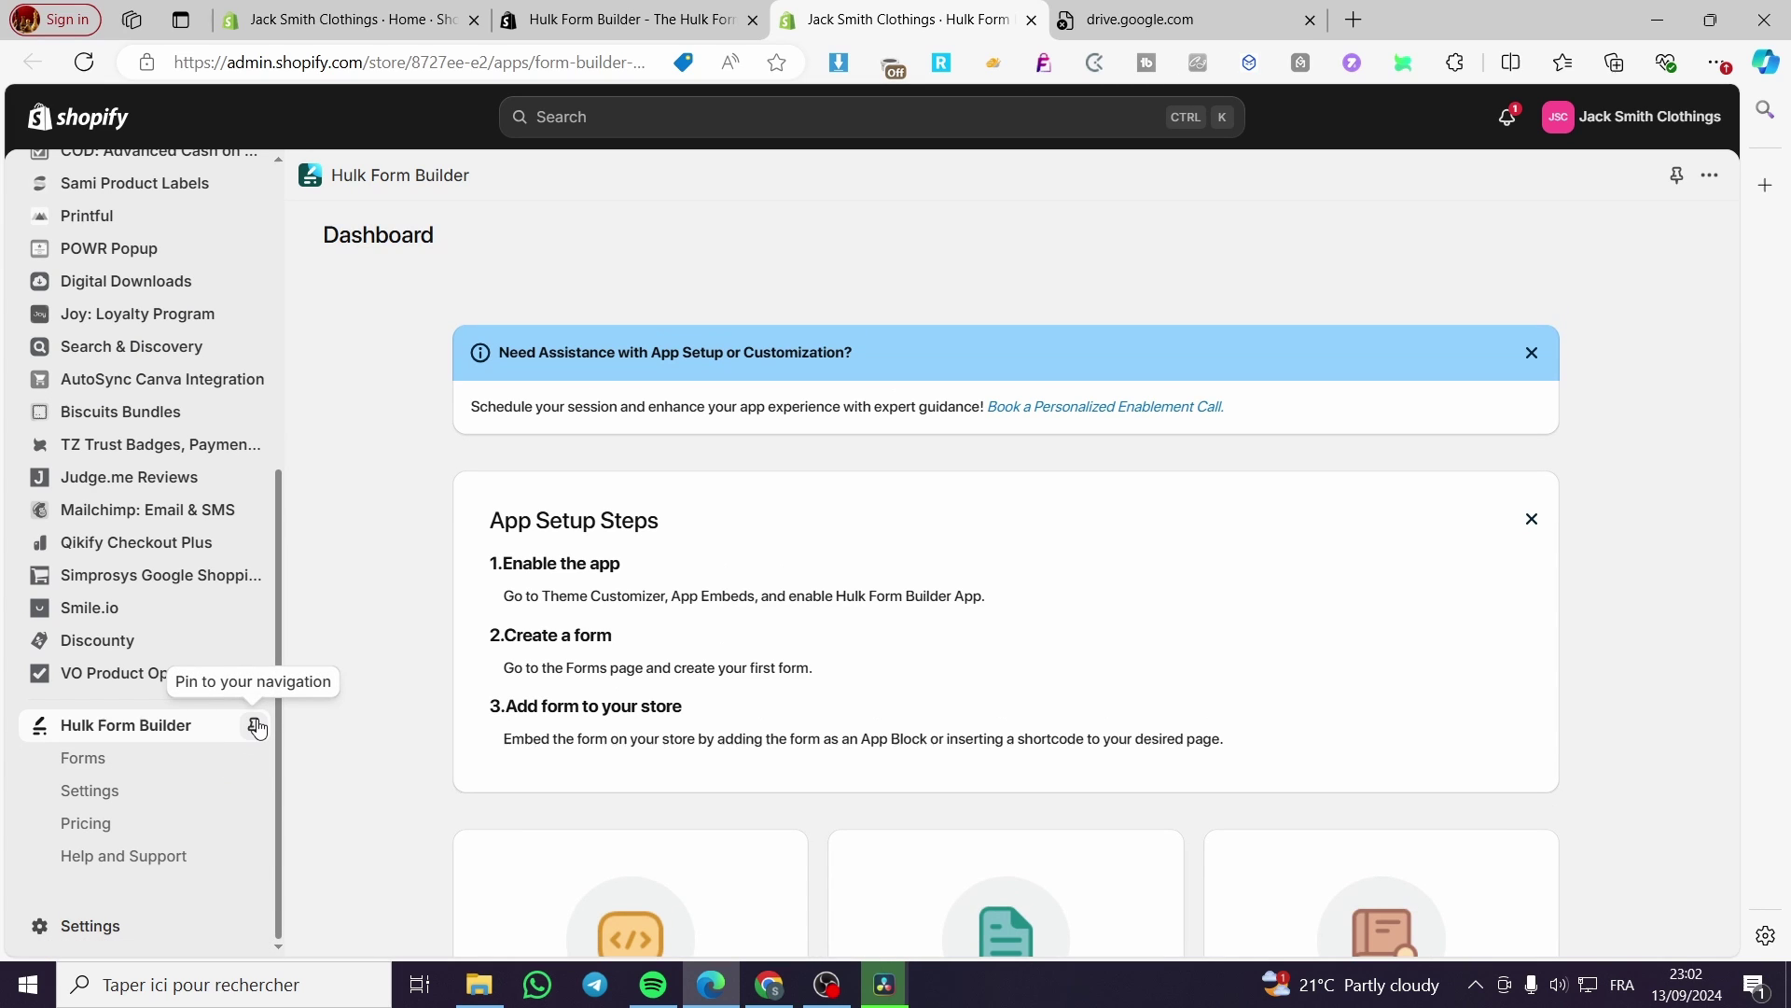
- Pin Hulk Form Builder to the navigation and move down to the Theme editor setup step
{"action": "left_click", "coordinate": [254, 726]}
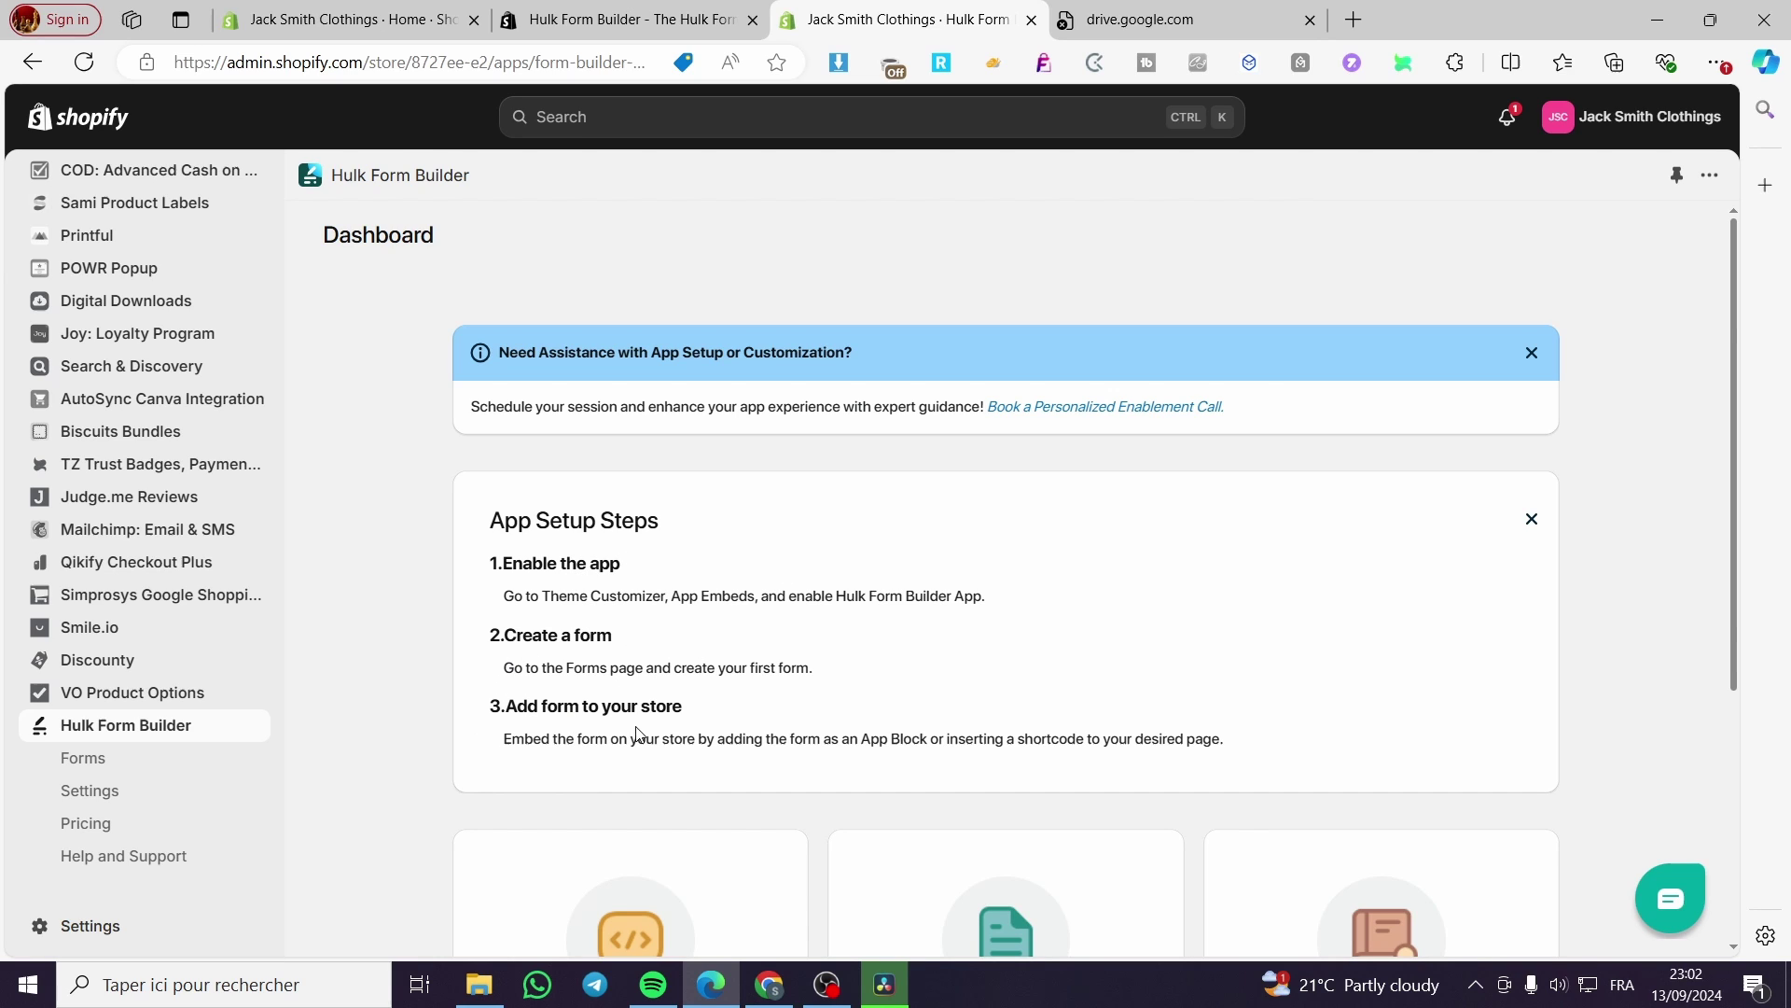
{"action": "scroll", "coordinate": [796, 618], "scroll_direction": "down", "scroll_amount": 4}
{"action": "scroll", "coordinate": [796, 618], "scroll_direction": "down", "scroll_amount": 1}
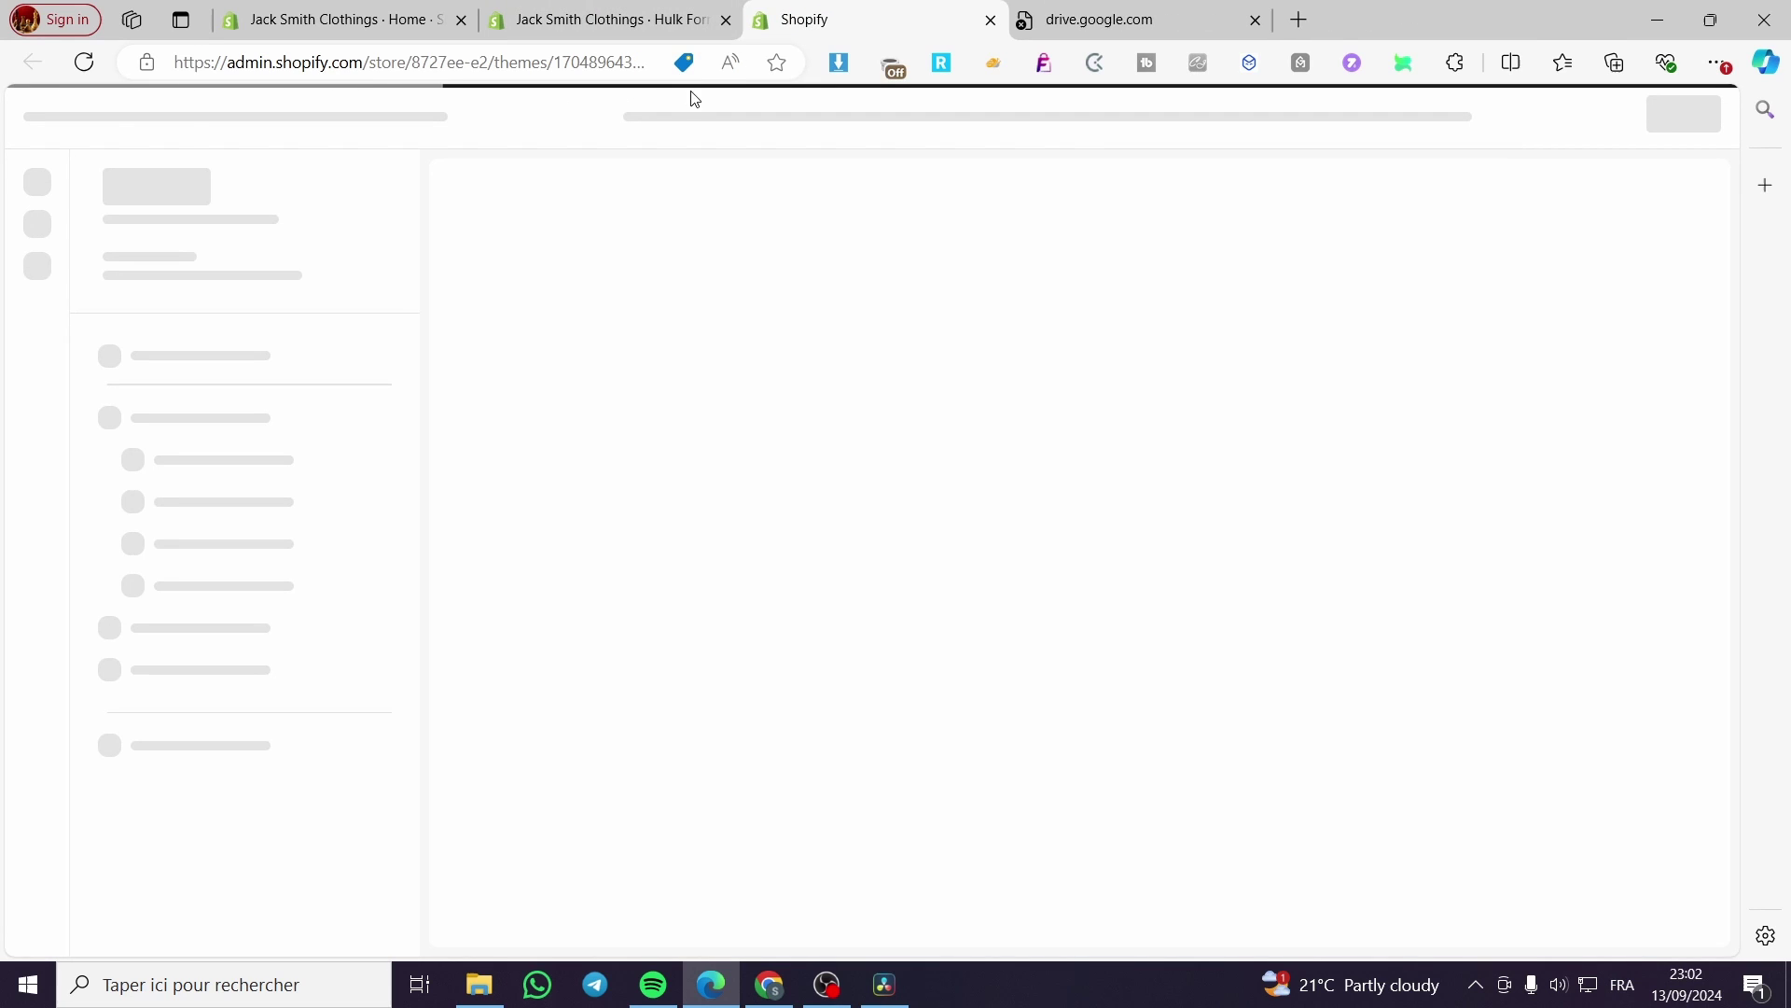
- Turn on the Form Builder by Hulkapps app embed, save the theme, and close the editor
{"action": "left_click", "coordinate": [688, 24]}
{"action": "left_click", "coordinate": [800, 19]}
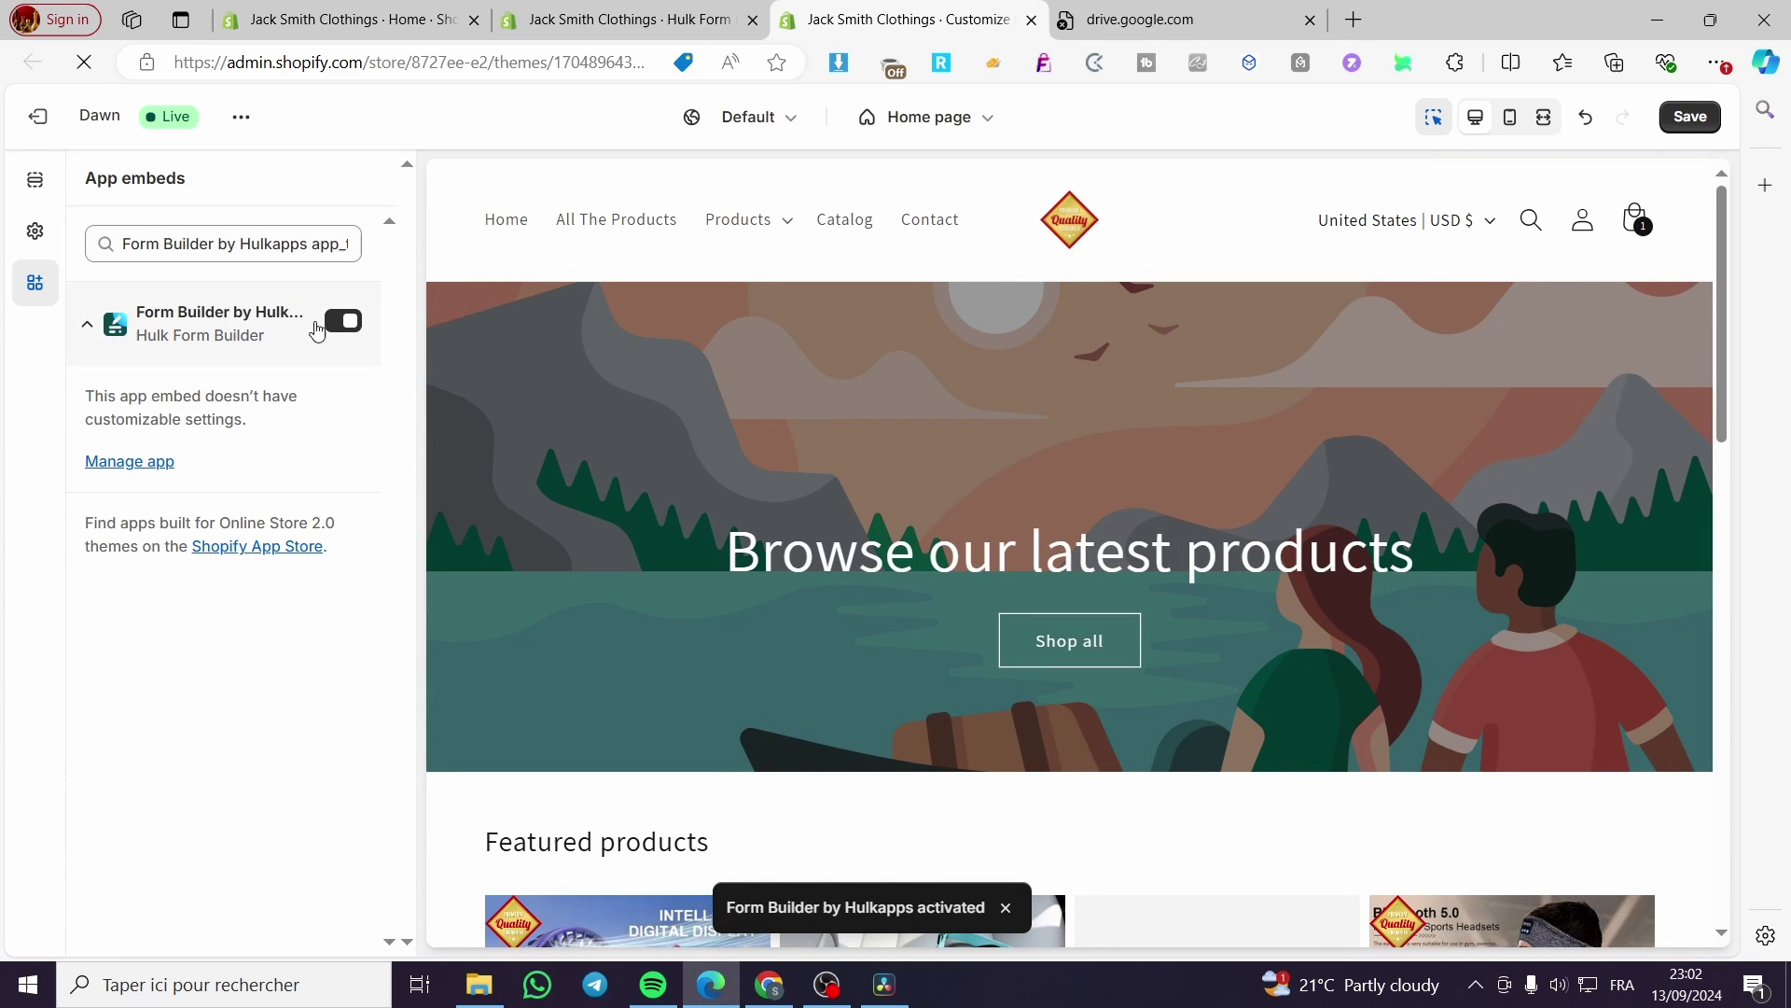
{"action": "left_click", "coordinate": [344, 325]}
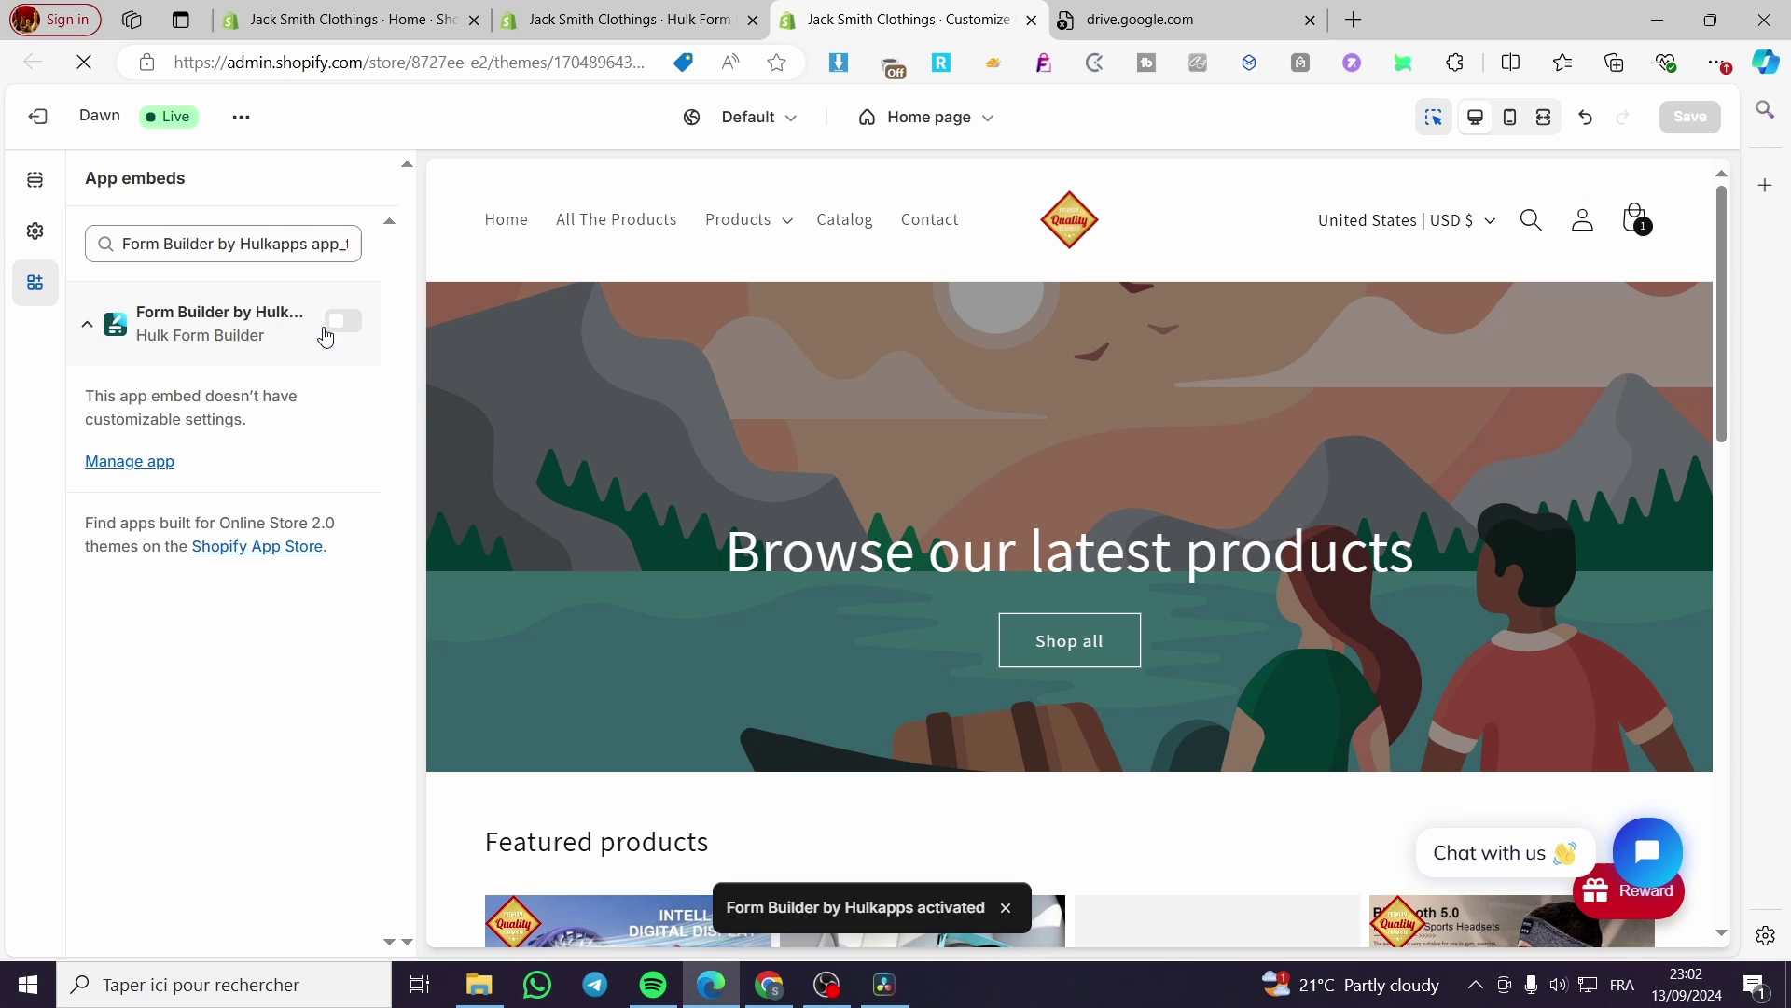
{"action": "left_click", "coordinate": [343, 324]}
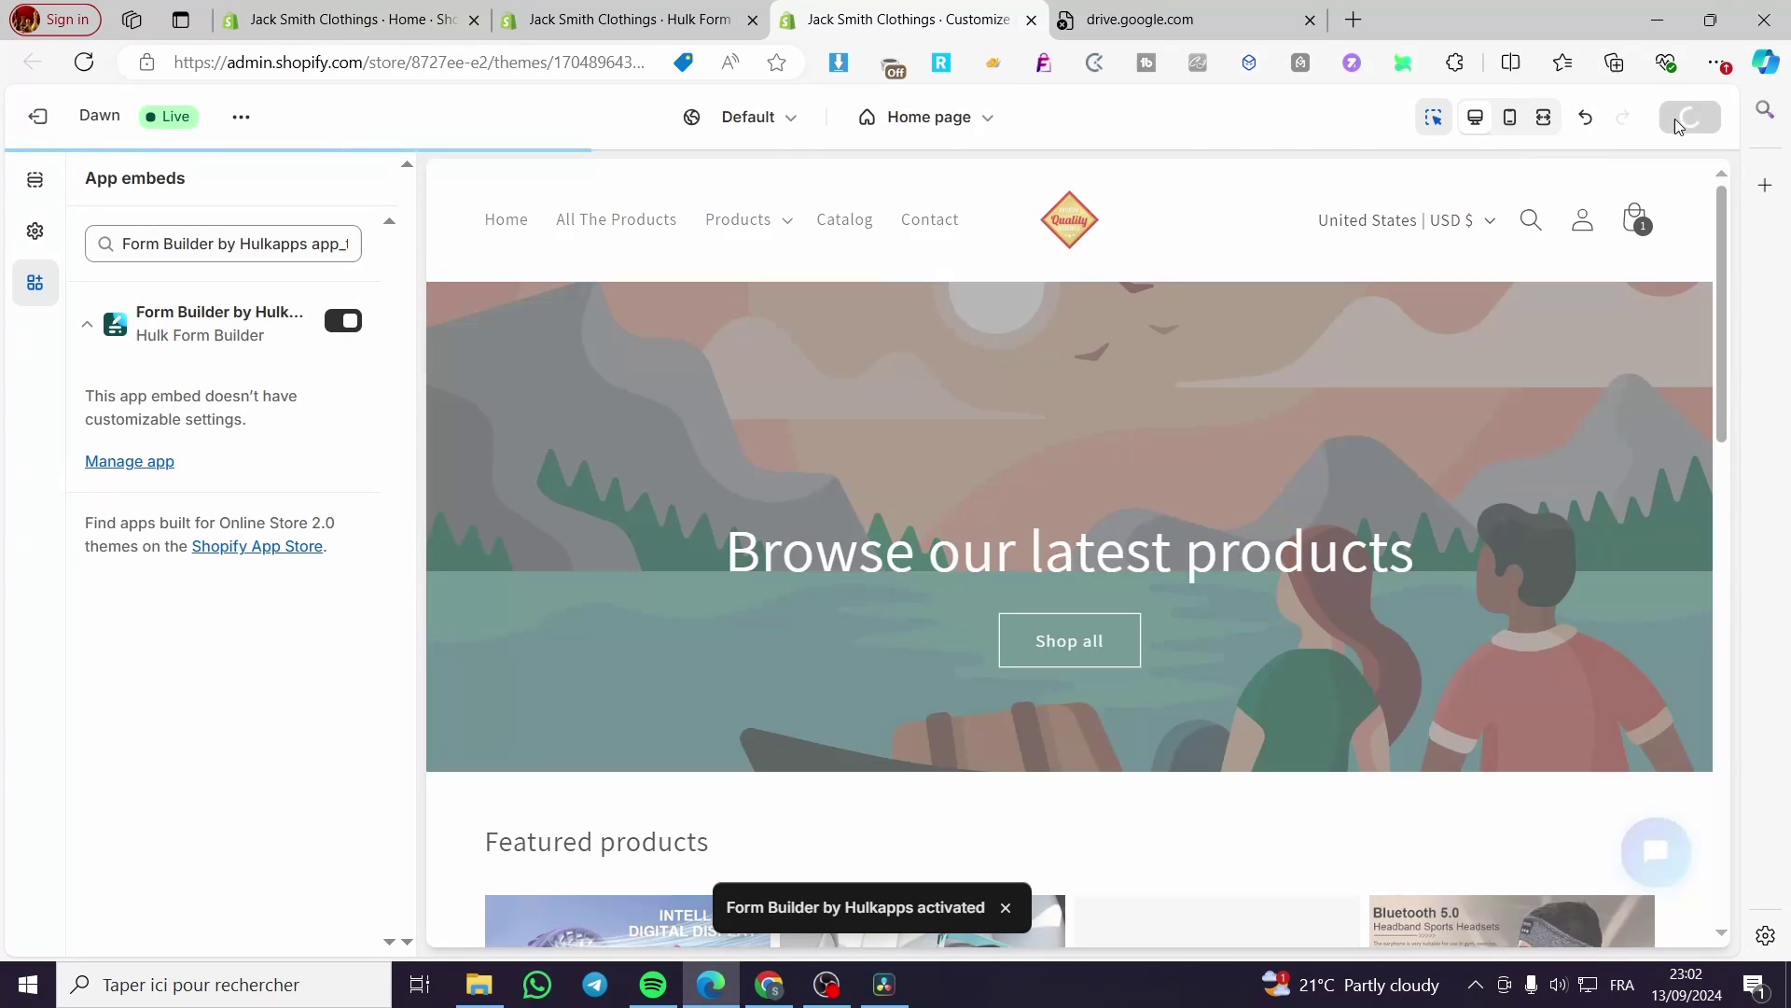
{"action": "left_click", "coordinate": [1677, 119]}
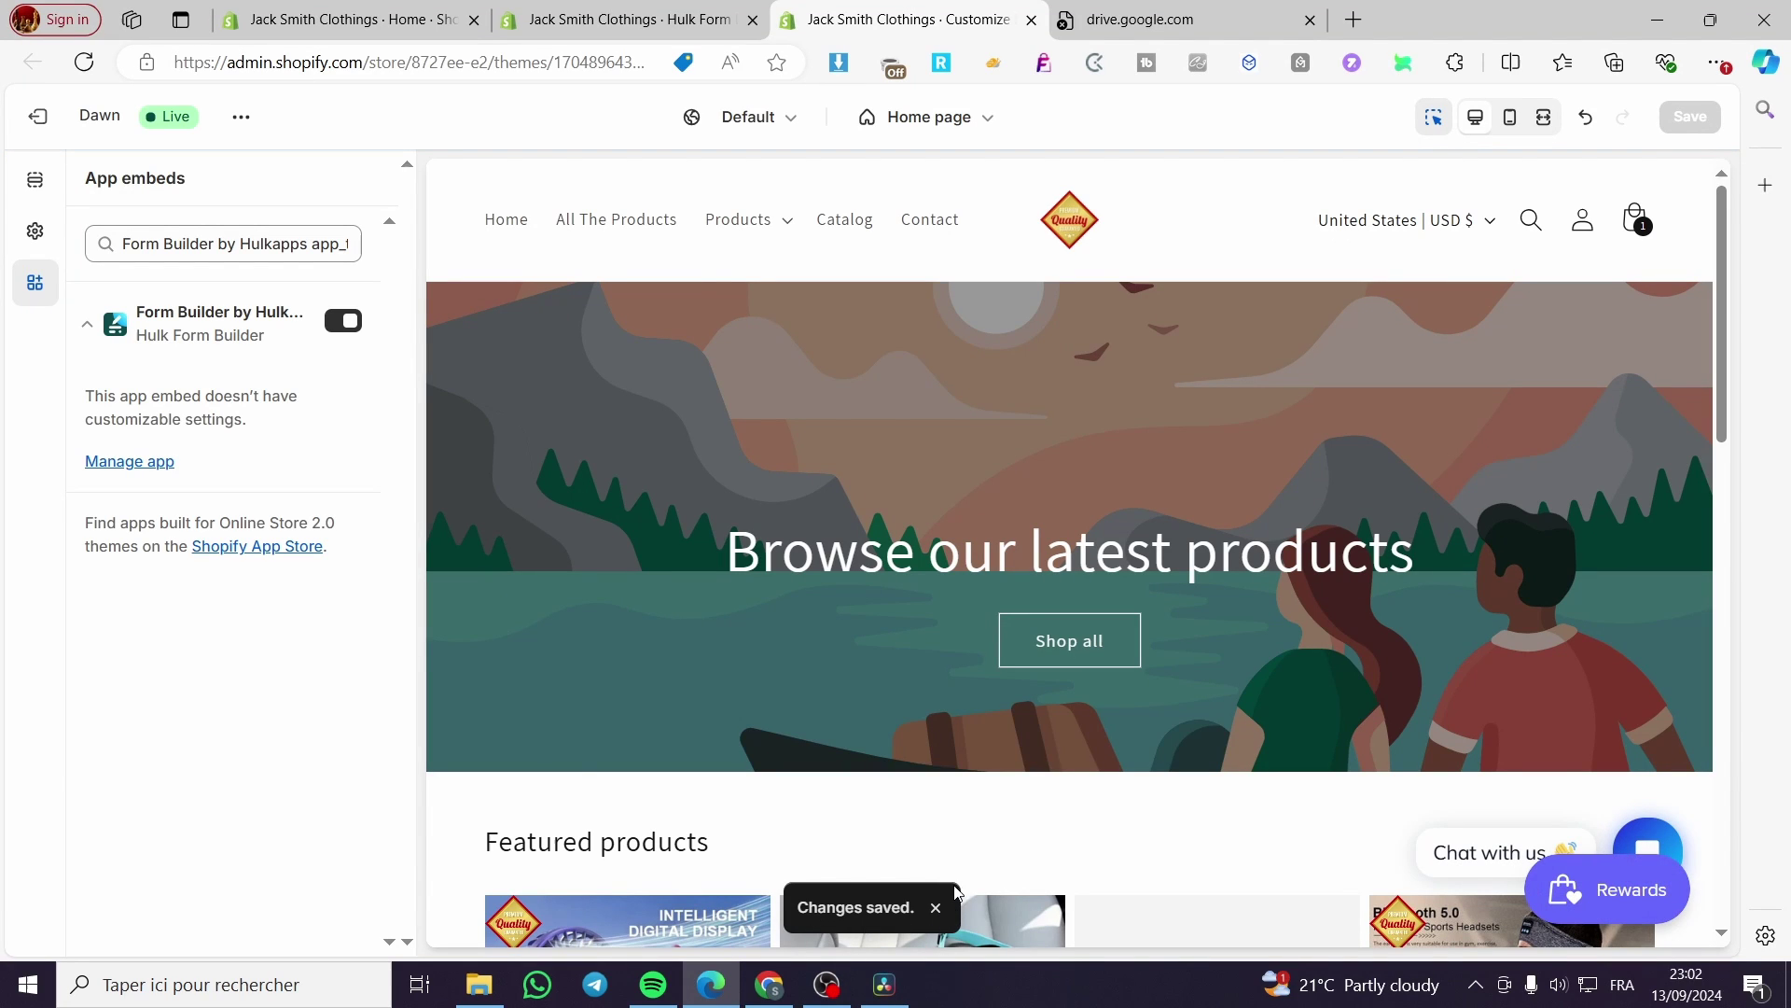
{"action": "left_click", "coordinate": [1033, 20]}
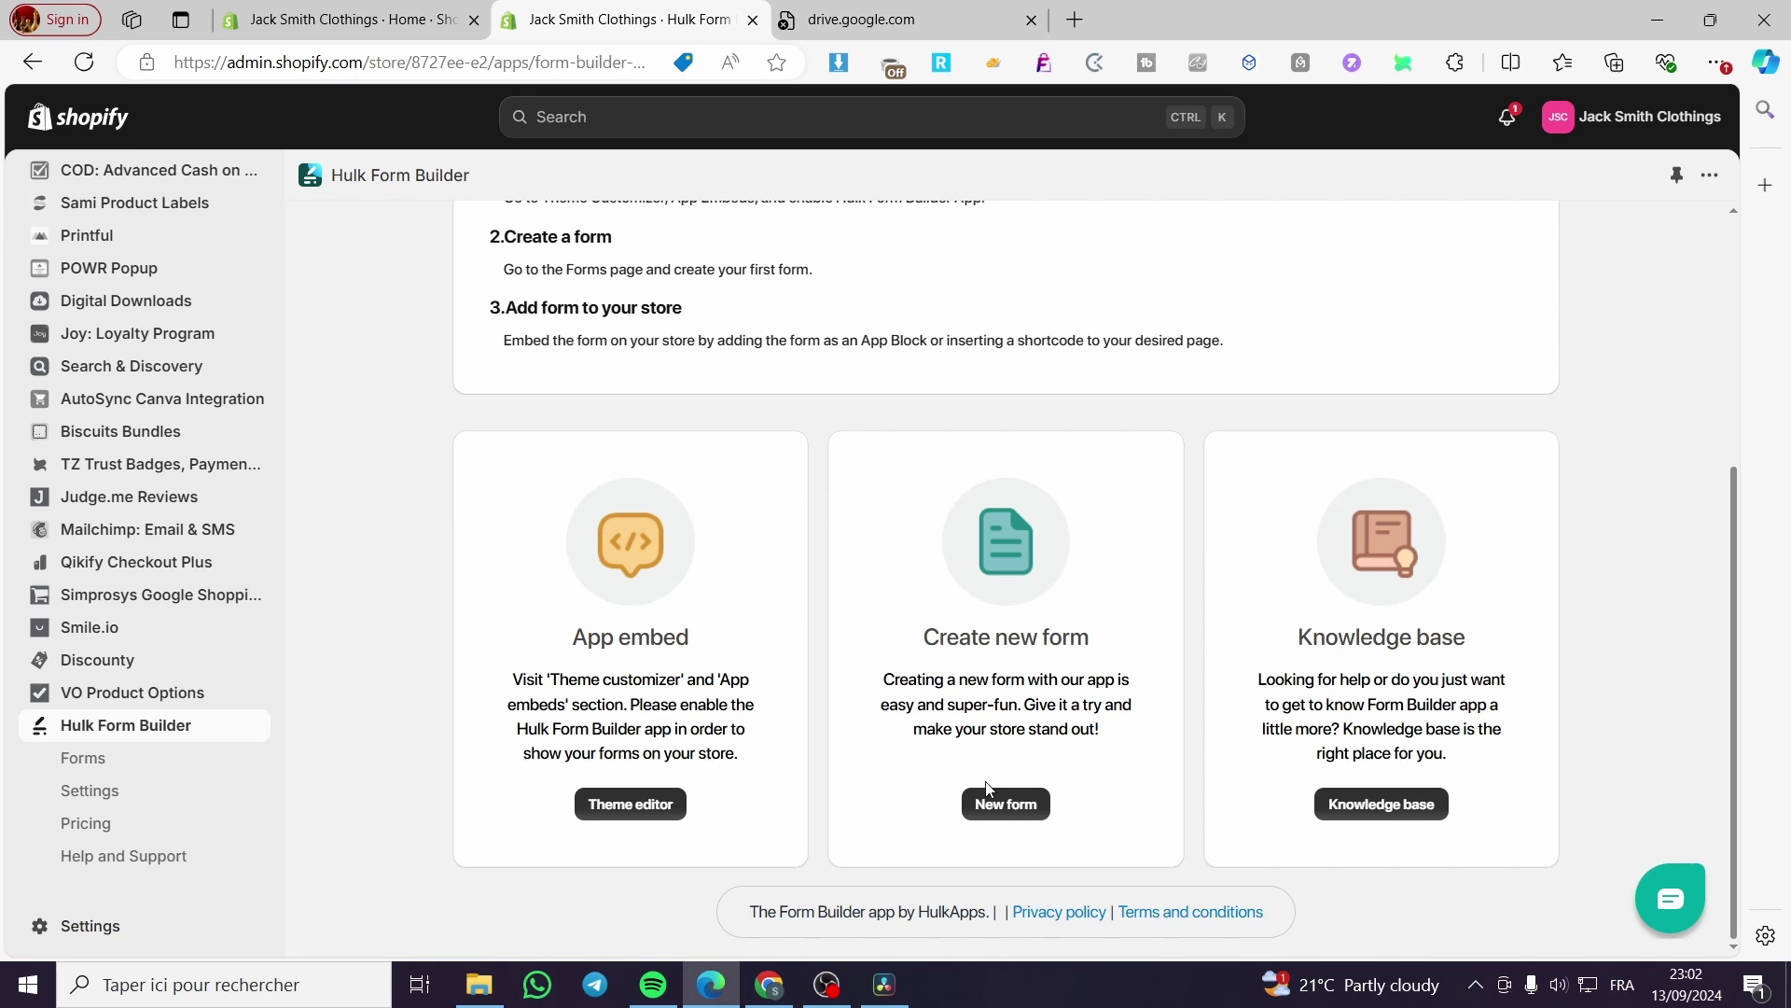
- Create the Contact Us form 'My Form' and browse its design, integration and settings tabs
{"action": "scroll", "coordinate": [683, 628], "scroll_direction": "up", "scroll_amount": 4}
{"action": "scroll", "coordinate": [821, 520], "scroll_direction": "down", "scroll_amount": 2}
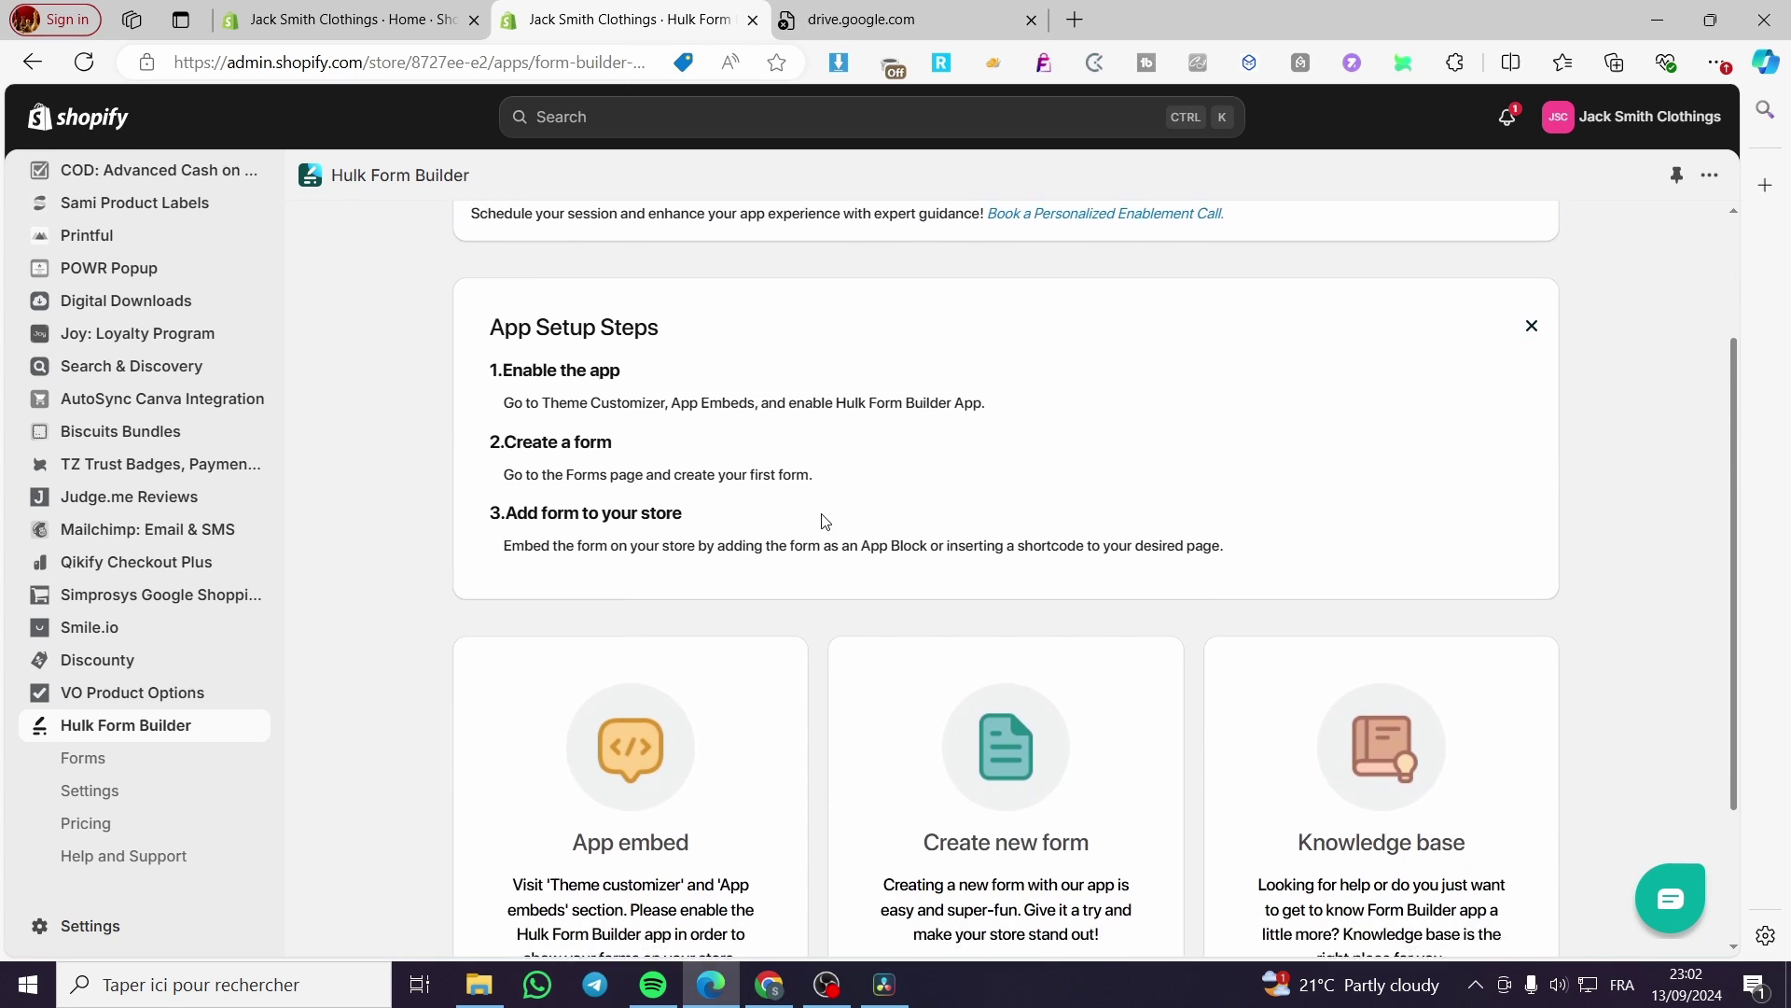
{"action": "scroll", "coordinate": [826, 520], "scroll_direction": "down", "scroll_amount": 3}
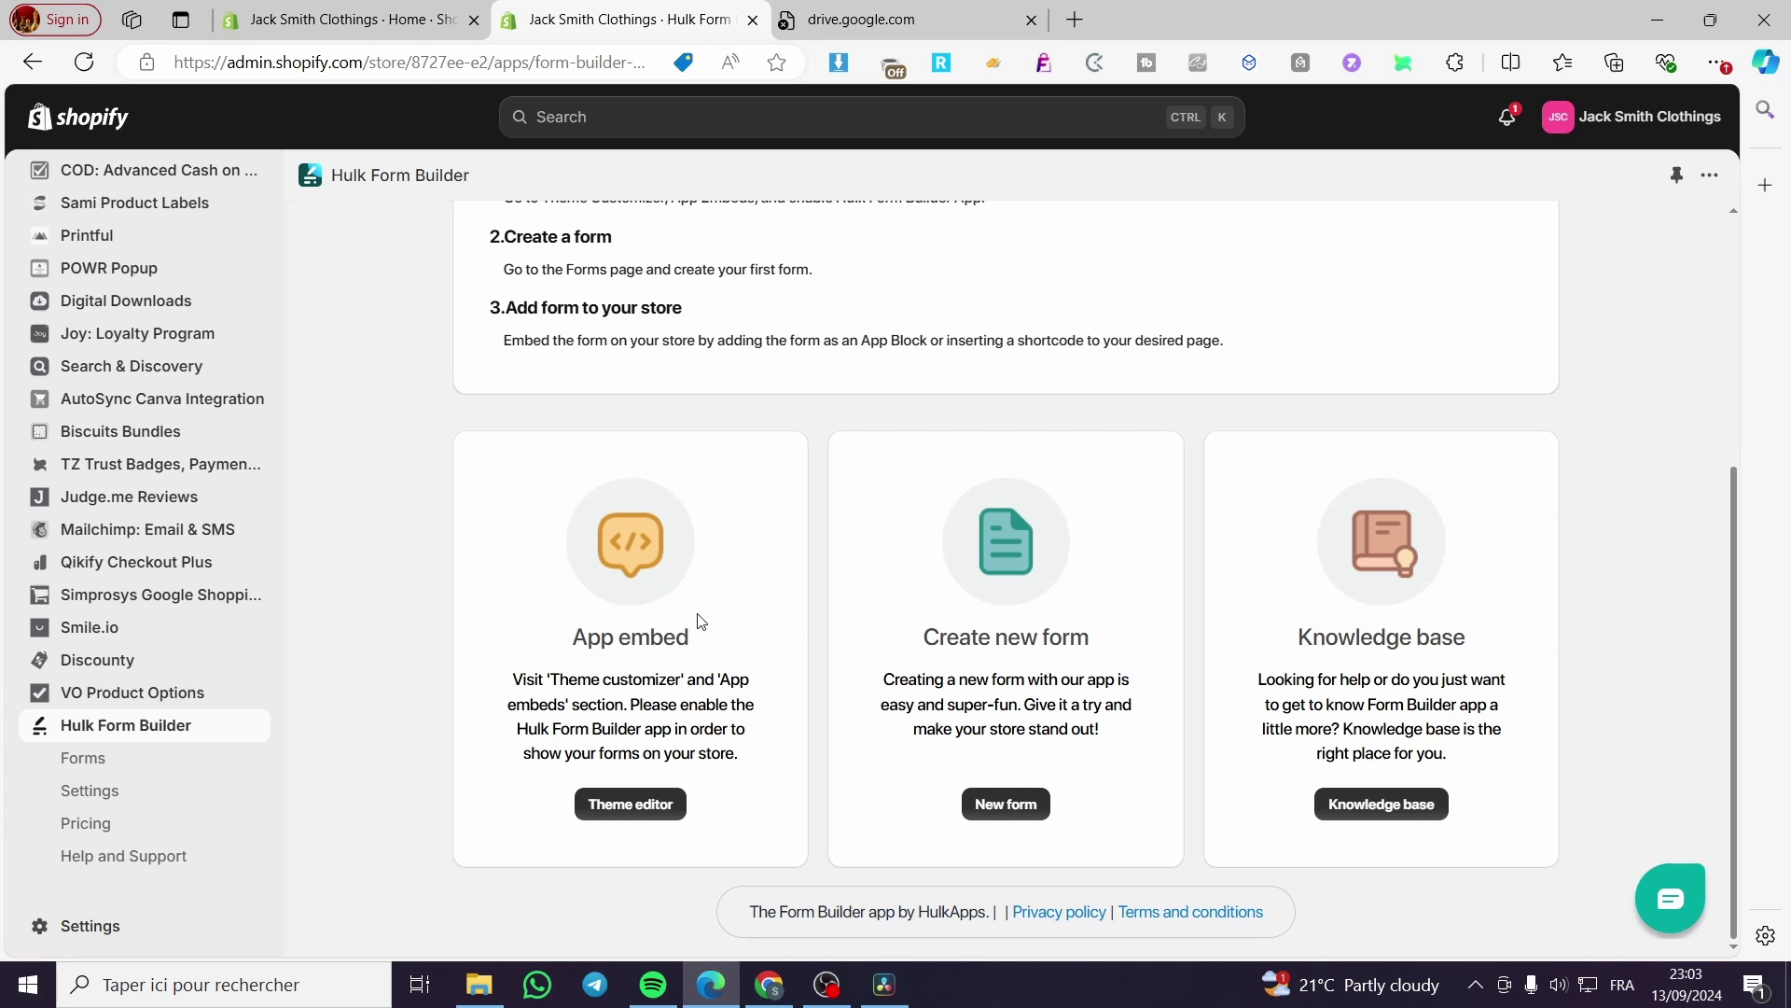
{"action": "scroll", "coordinate": [868, 649], "scroll_direction": "up", "scroll_amount": 4}
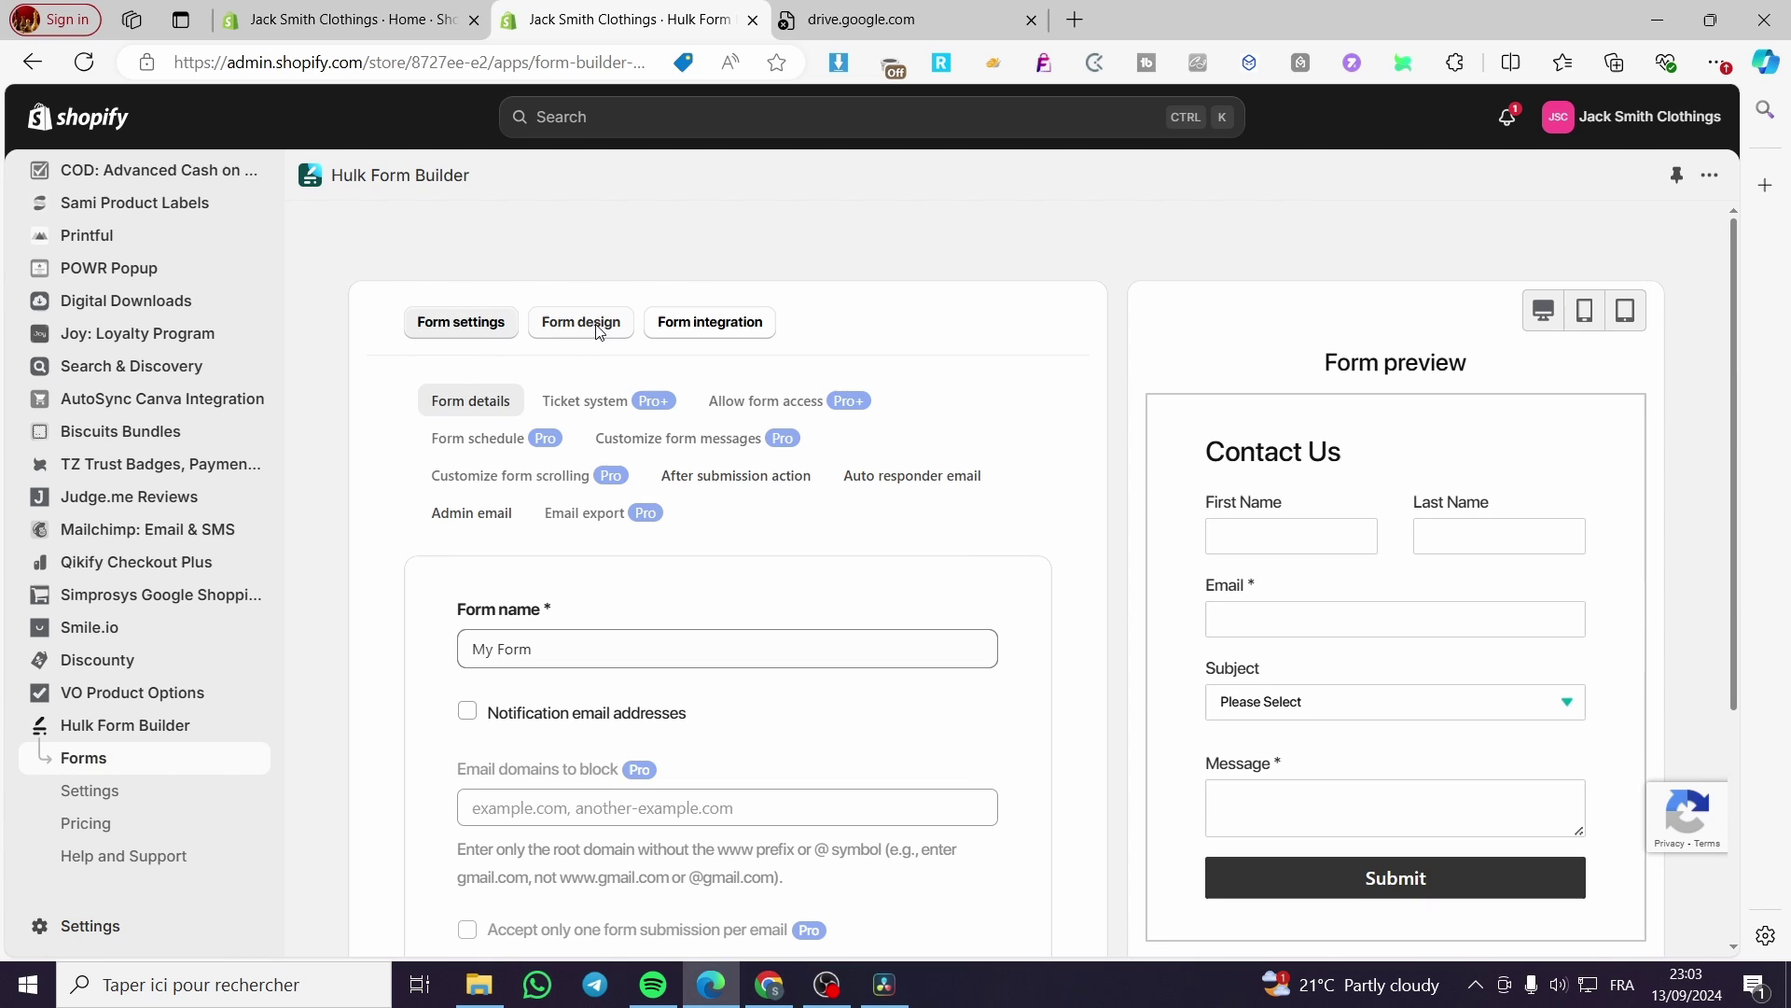
{"action": "left_click", "coordinate": [581, 328]}
{"action": "left_click", "coordinate": [665, 335]}
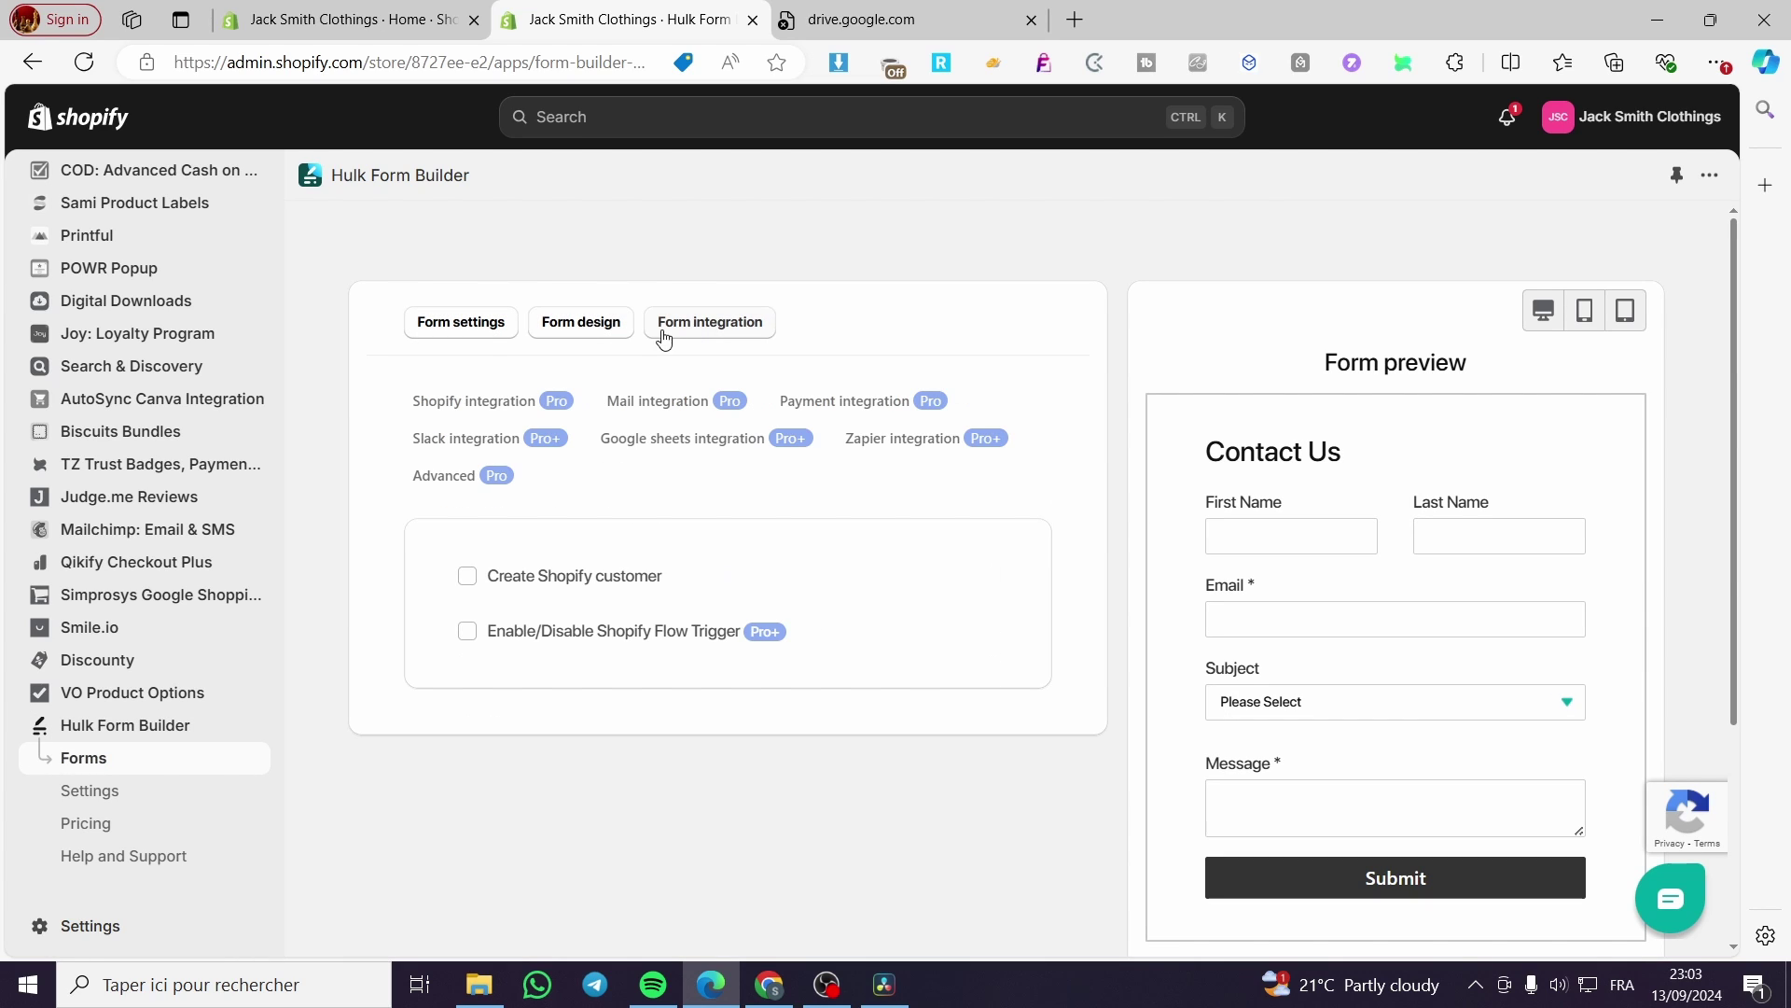
{"action": "left_click", "coordinate": [463, 328]}
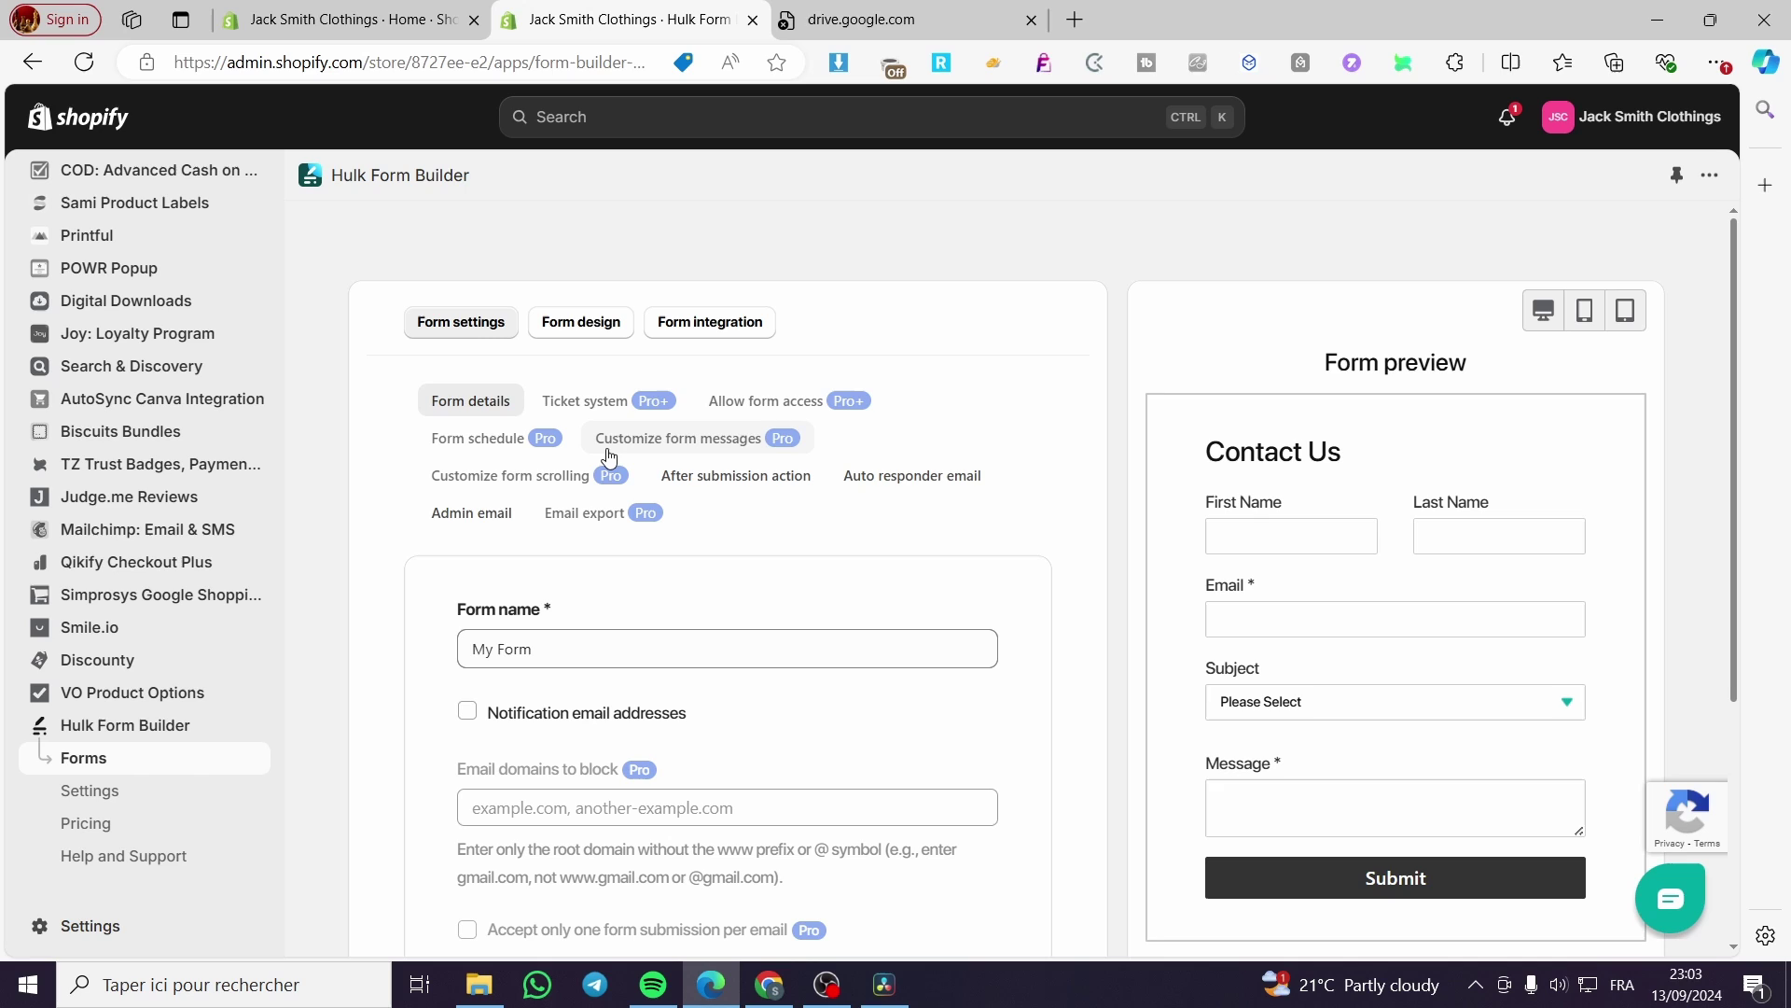
{"action": "left_click", "coordinate": [732, 476]}
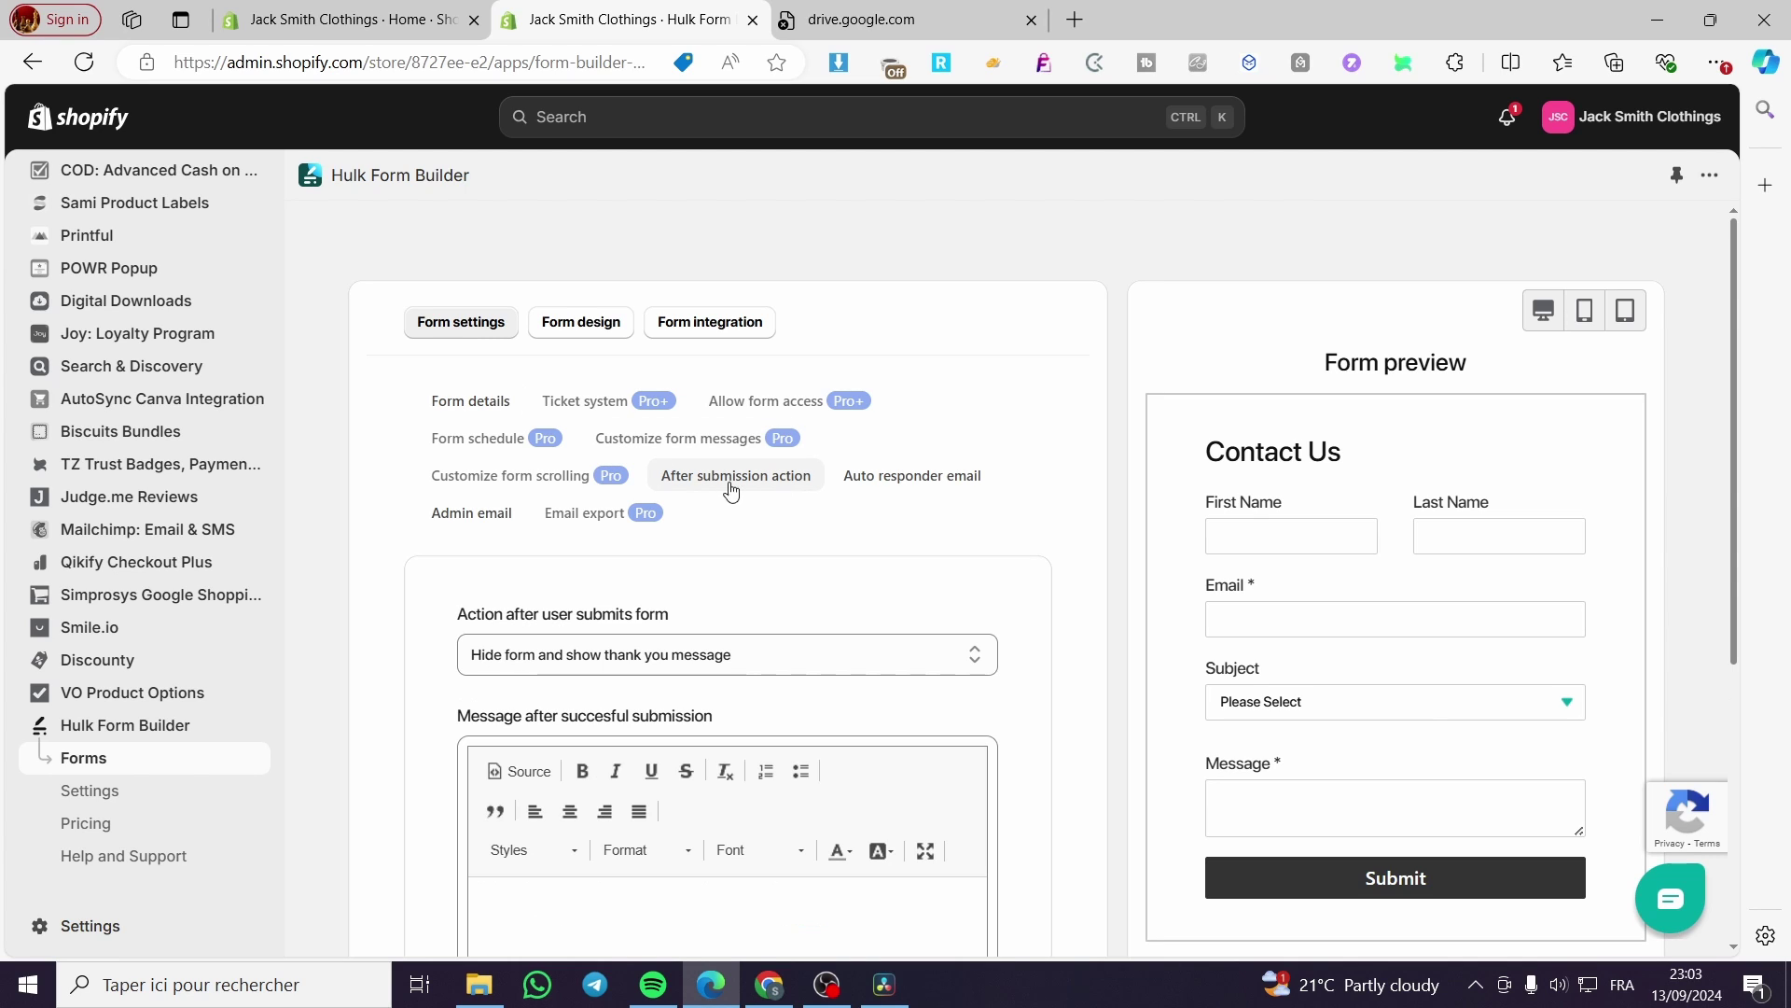
{"action": "left_click", "coordinate": [469, 403]}
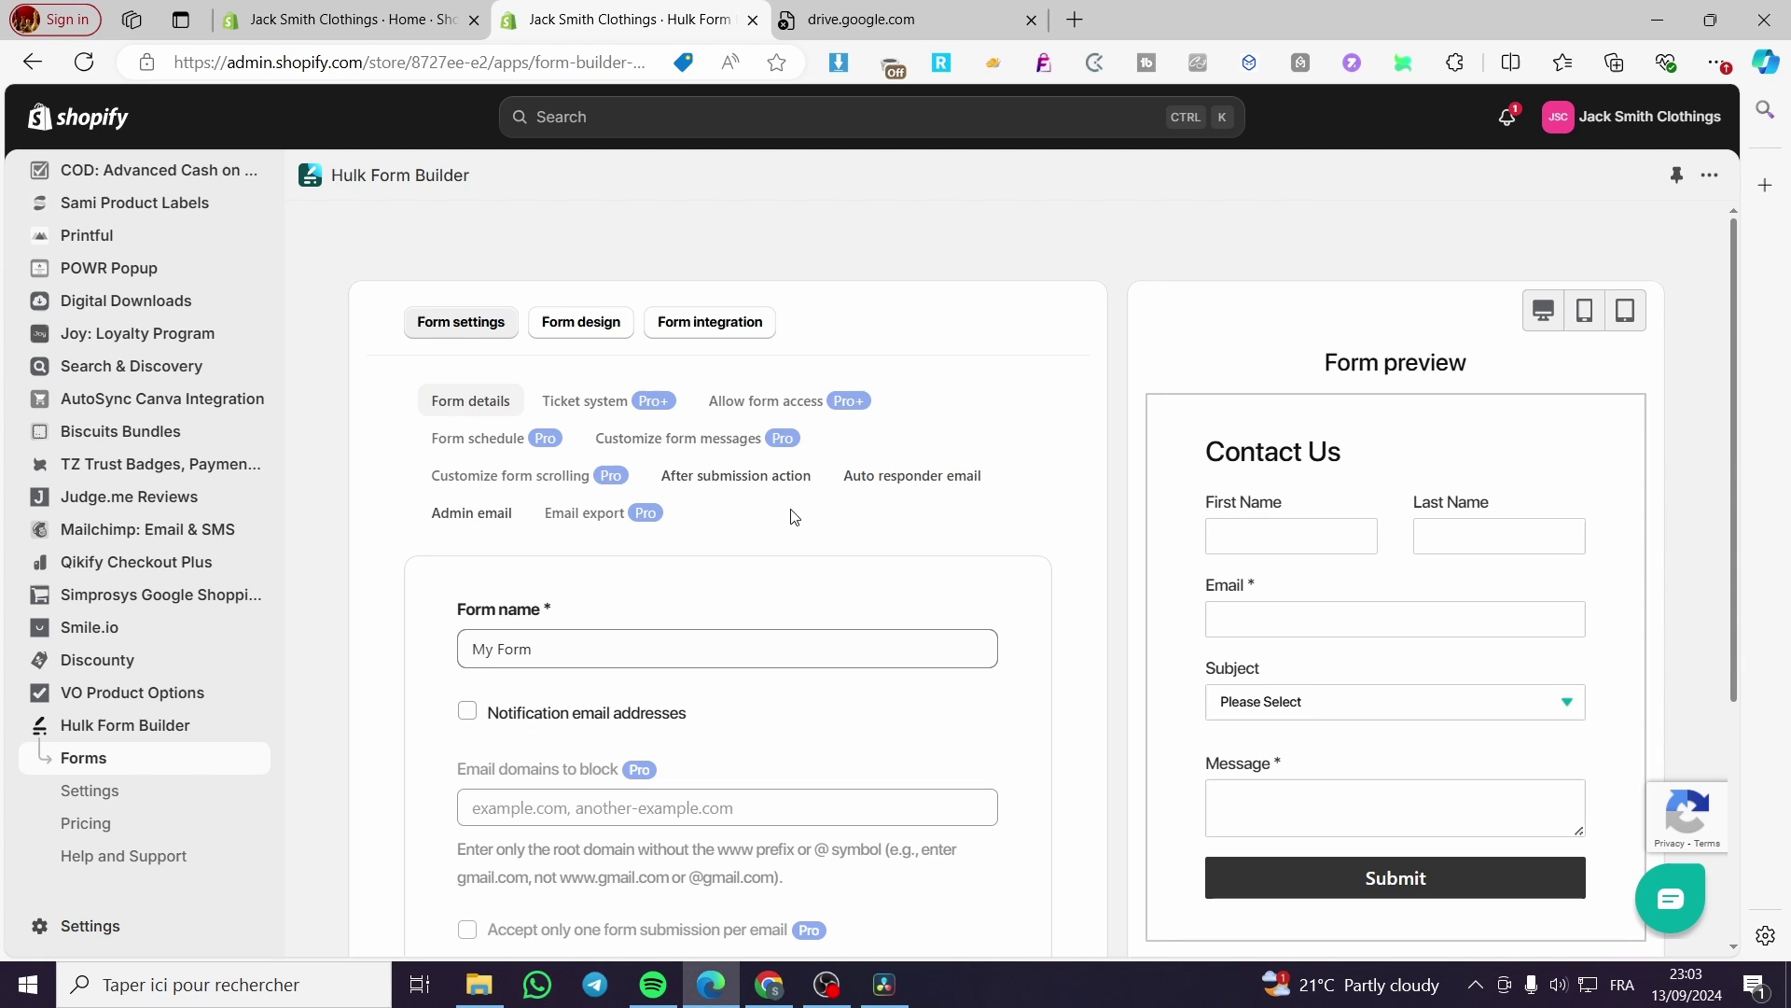
- Open the Form design tab and its Form heading section
{"action": "left_click", "coordinate": [605, 342]}
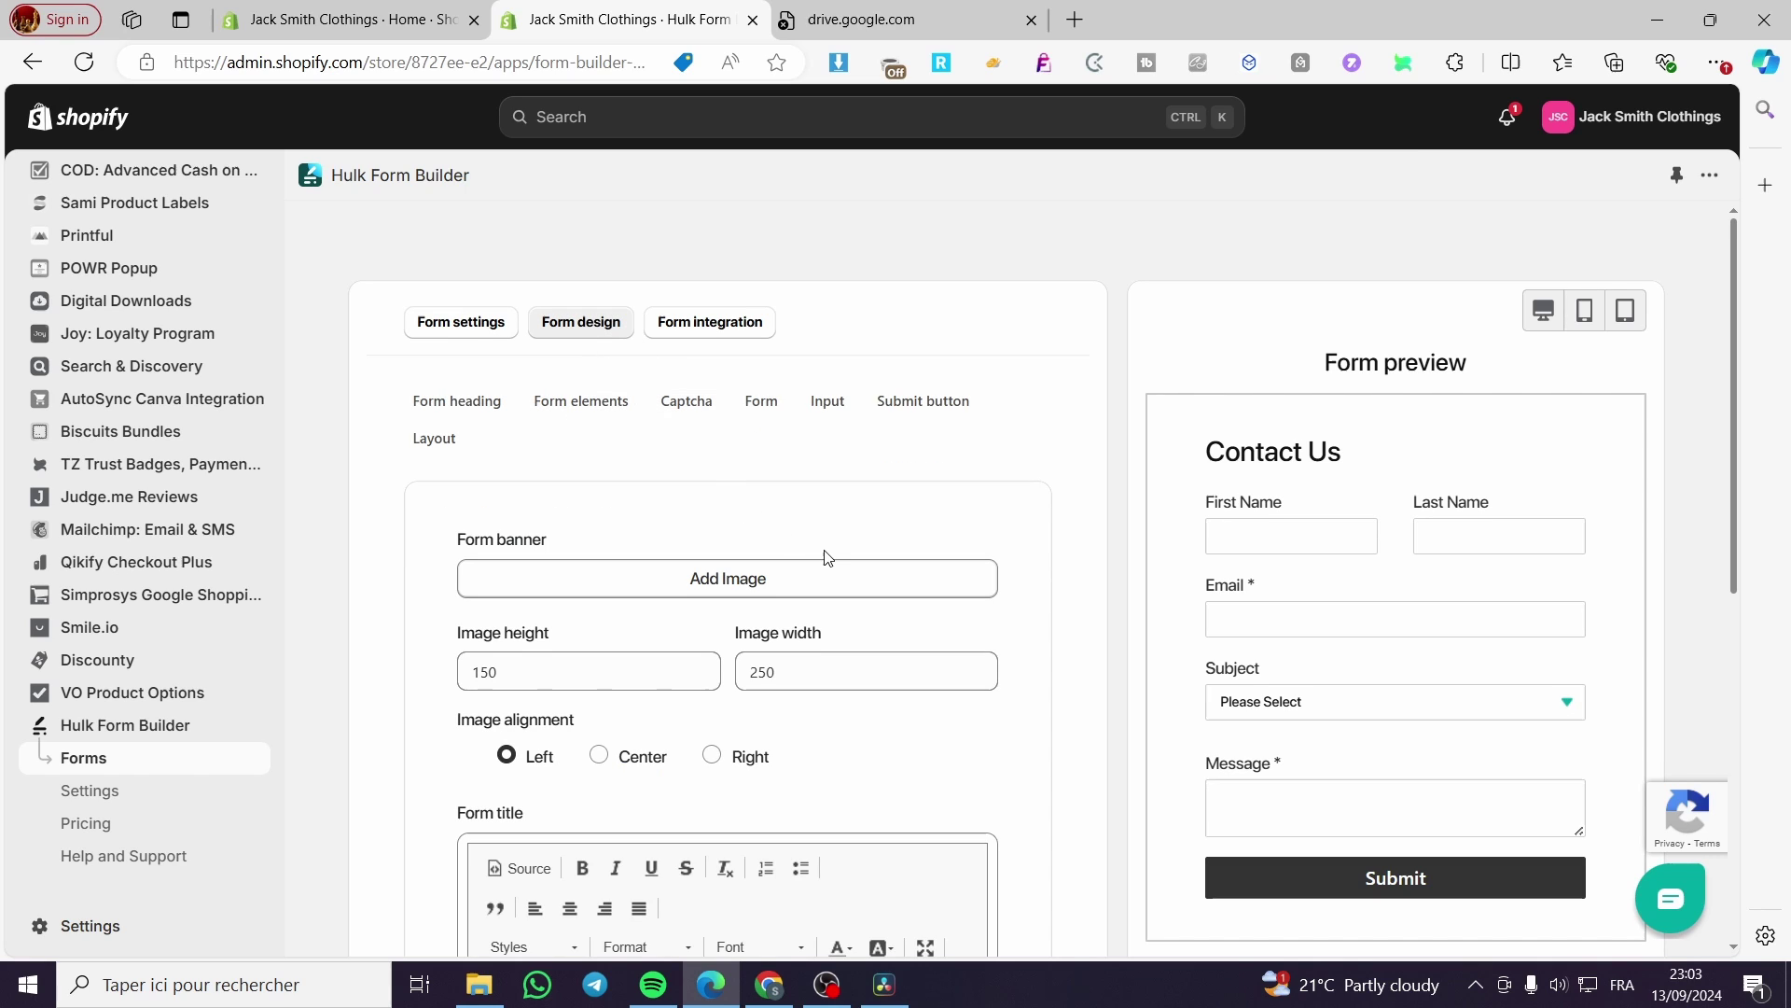
{"action": "scroll", "coordinate": [826, 554], "scroll_direction": "down", "scroll_amount": 1}
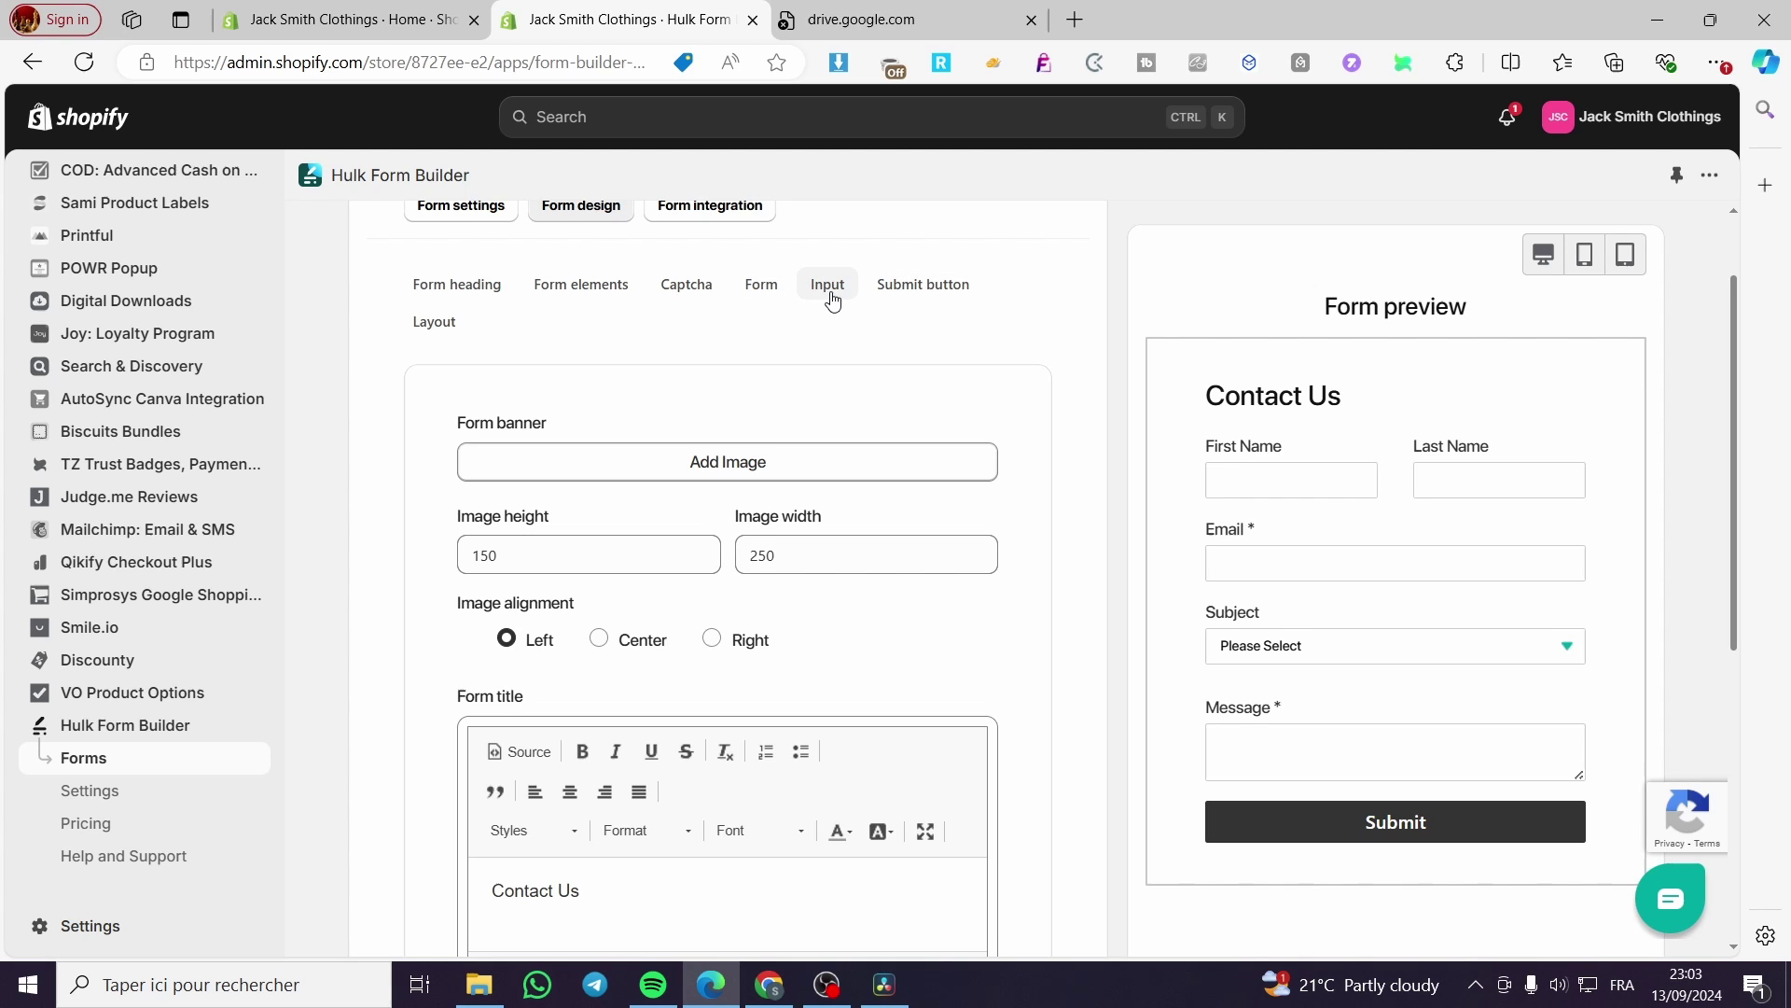
{"action": "left_click", "coordinate": [435, 325]}
{"action": "left_click", "coordinate": [456, 278]}
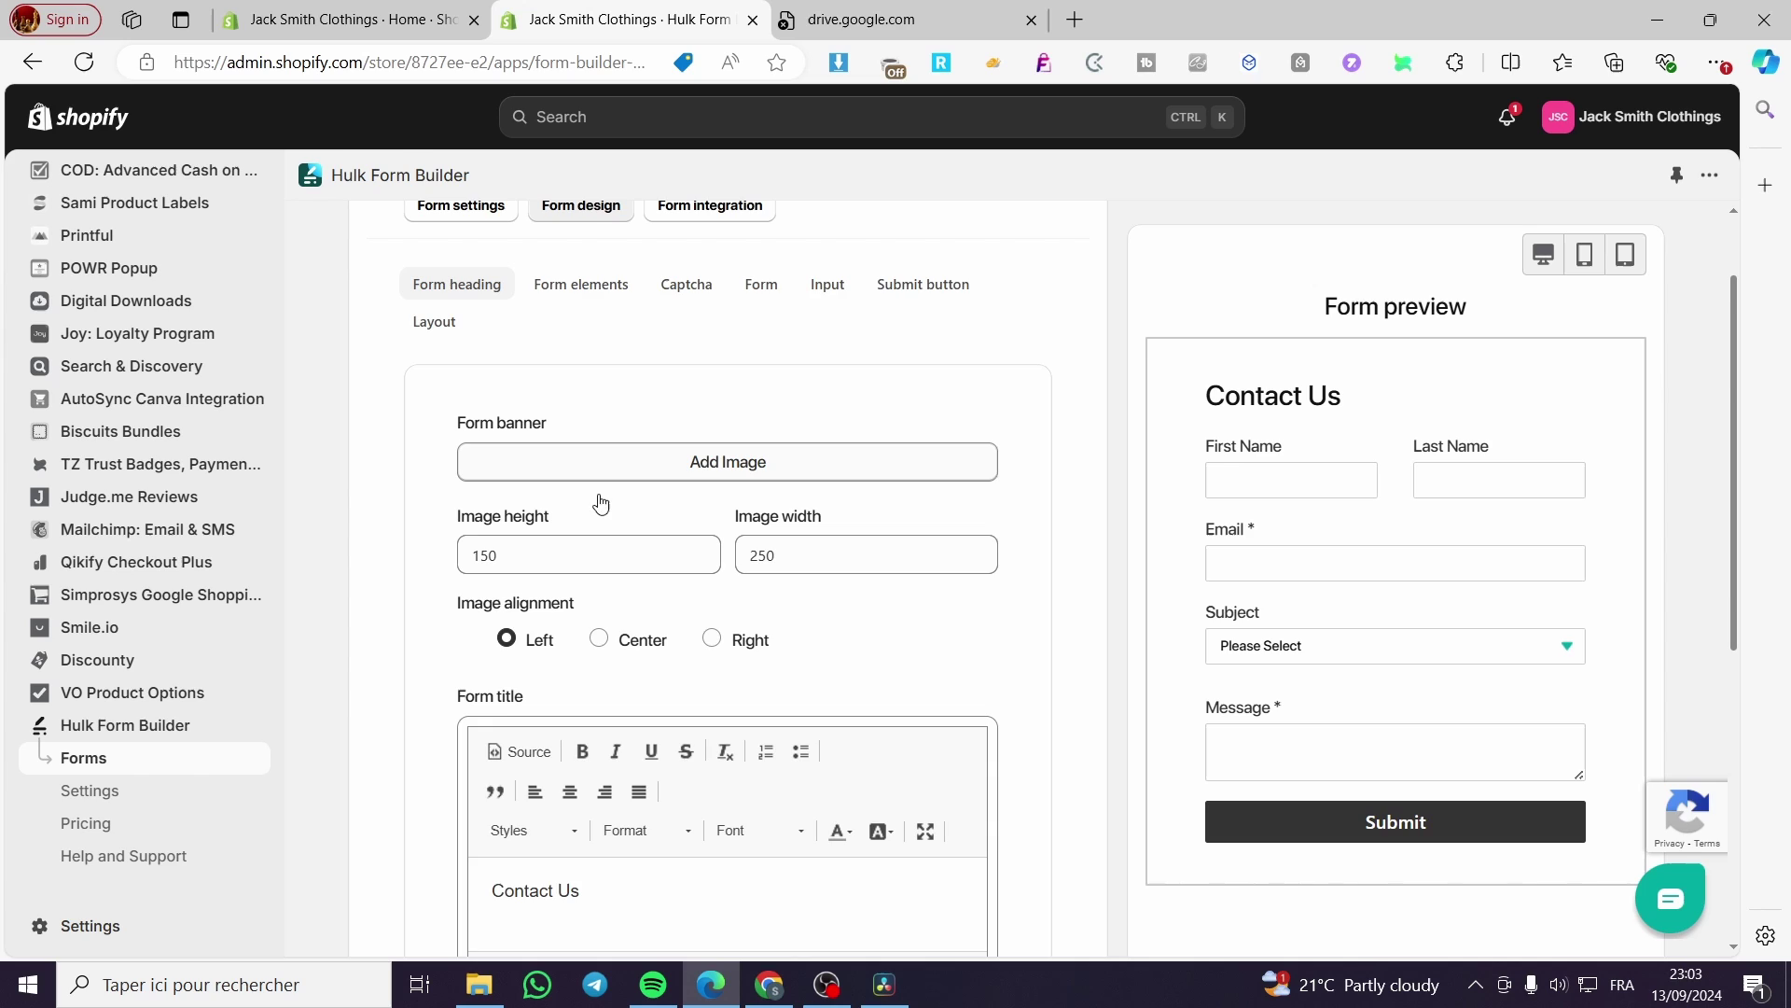
{"action": "scroll", "coordinate": [643, 531], "scroll_direction": "down", "scroll_amount": 1}
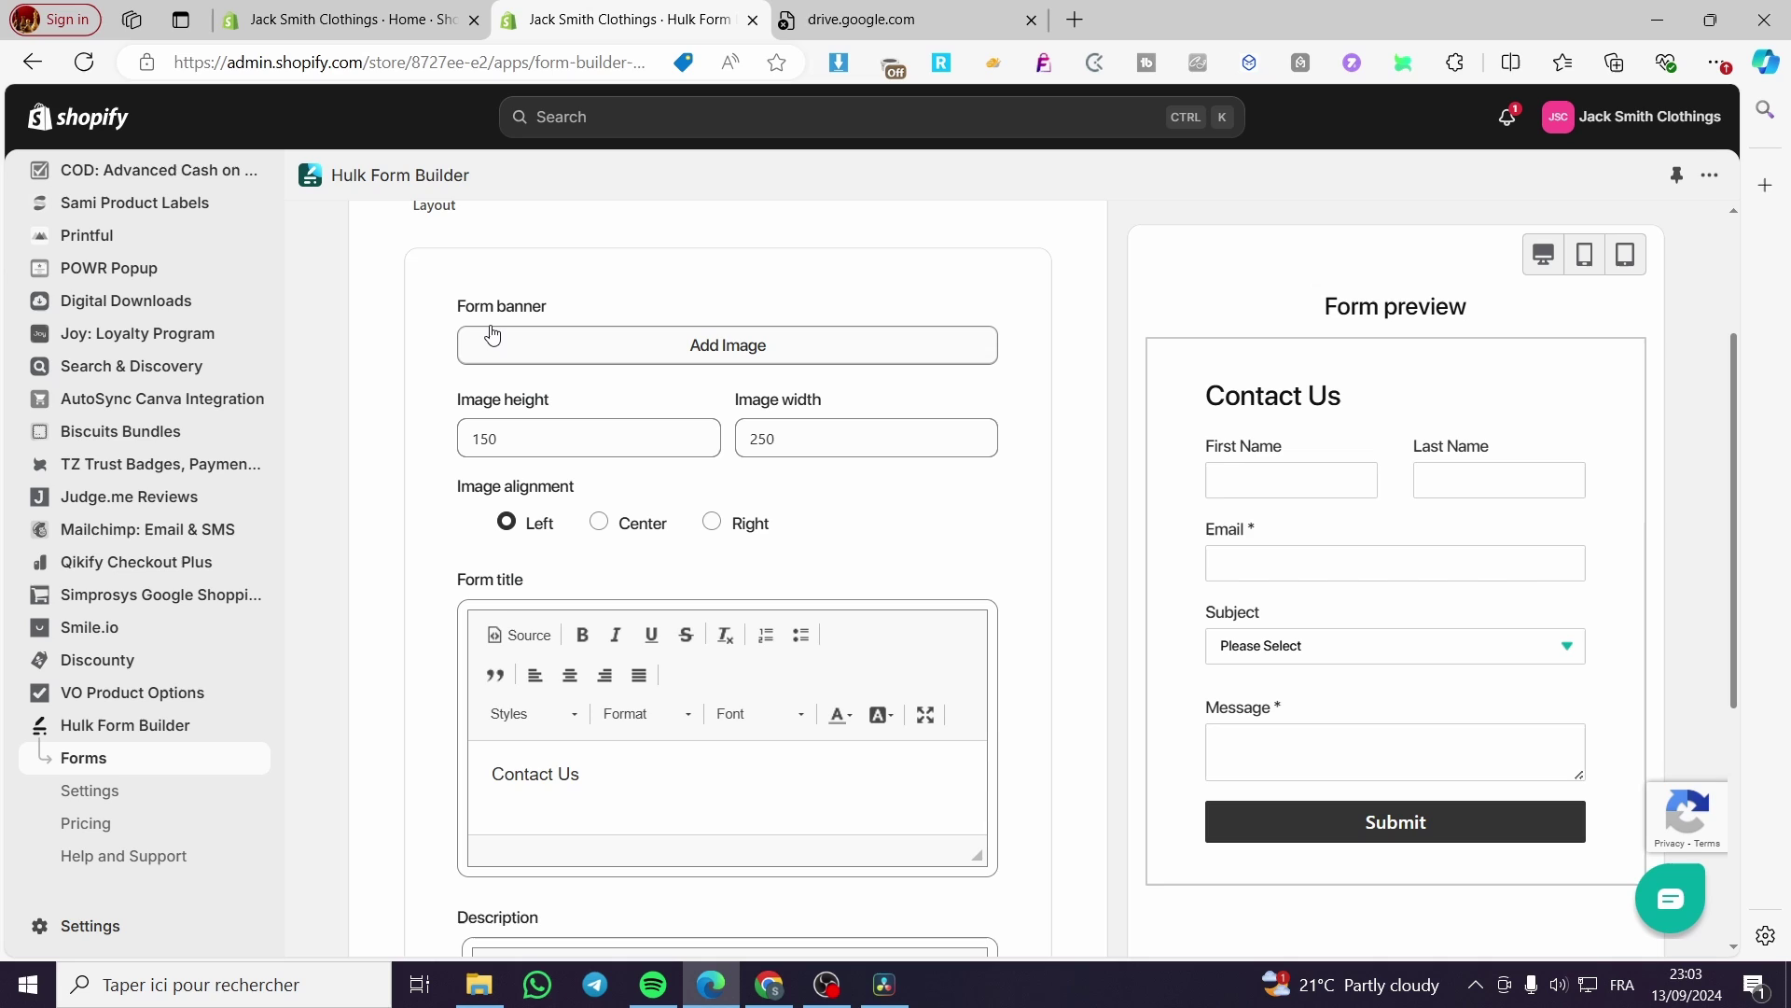
- Try uploading a GIF as the banner image, which is rejected as an invalid file type
{"action": "left_click", "coordinate": [760, 348]}
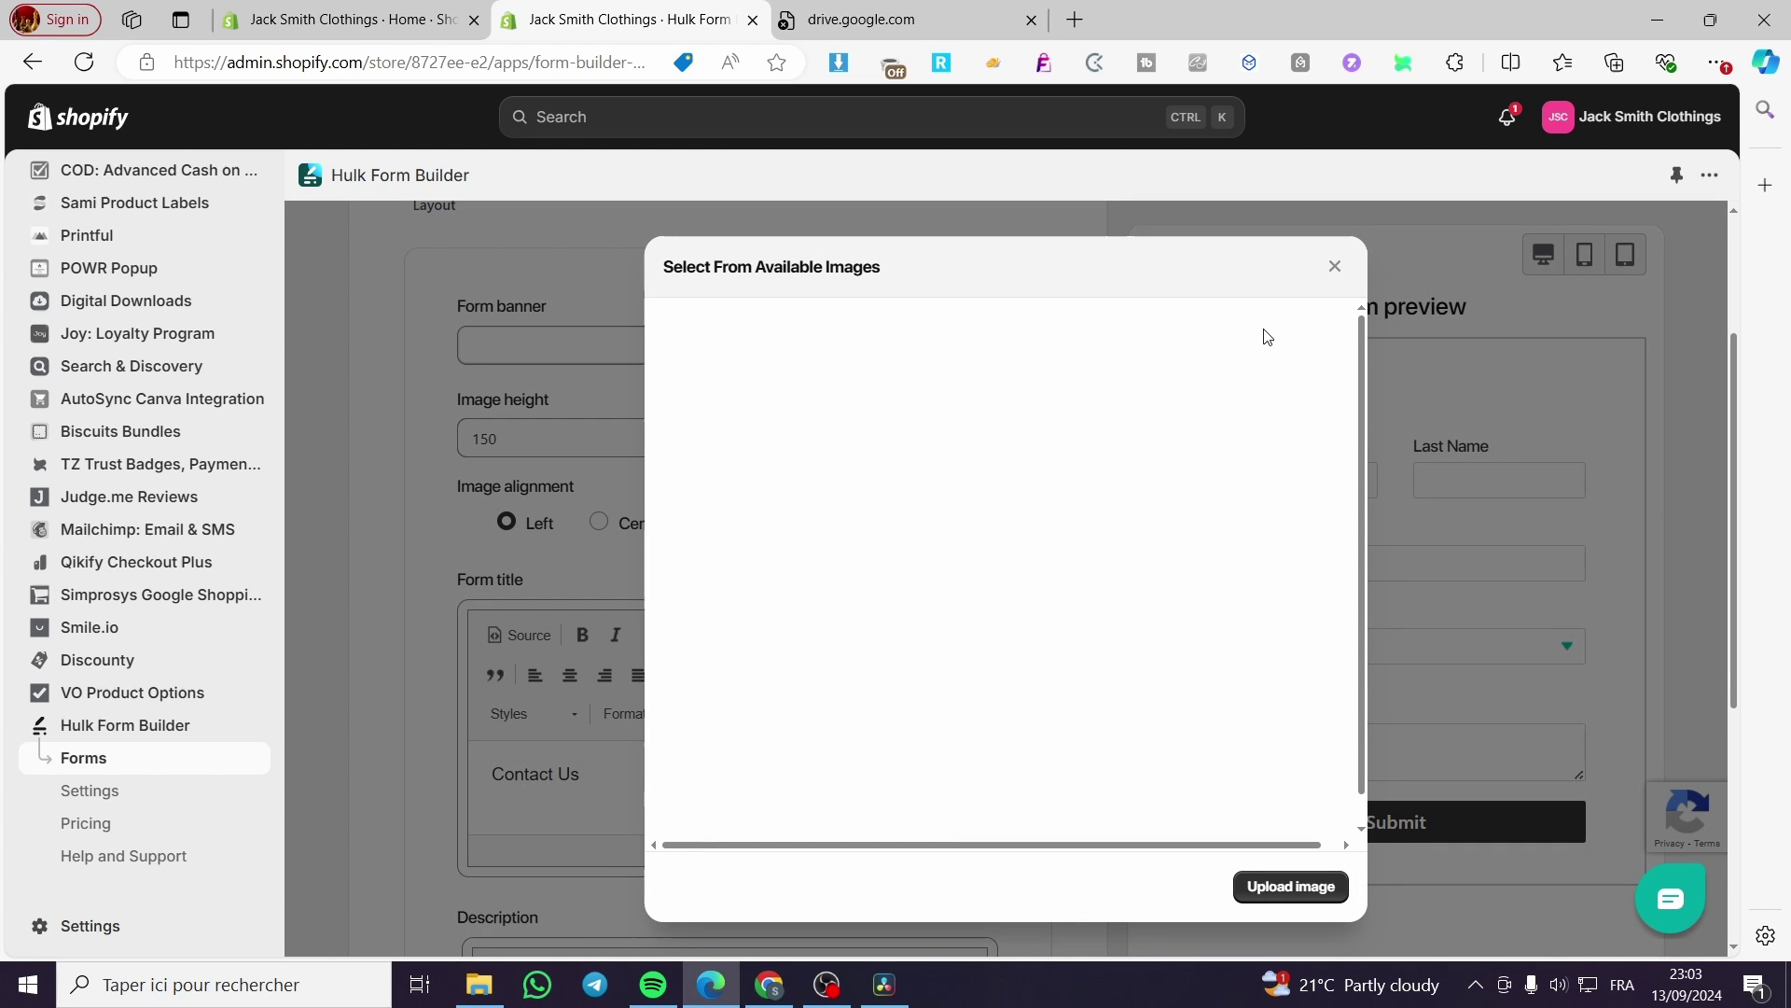
{"action": "left_click", "coordinate": [1309, 897]}
{"action": "scroll", "coordinate": [1065, 504], "scroll_direction": "down", "scroll_amount": 2}
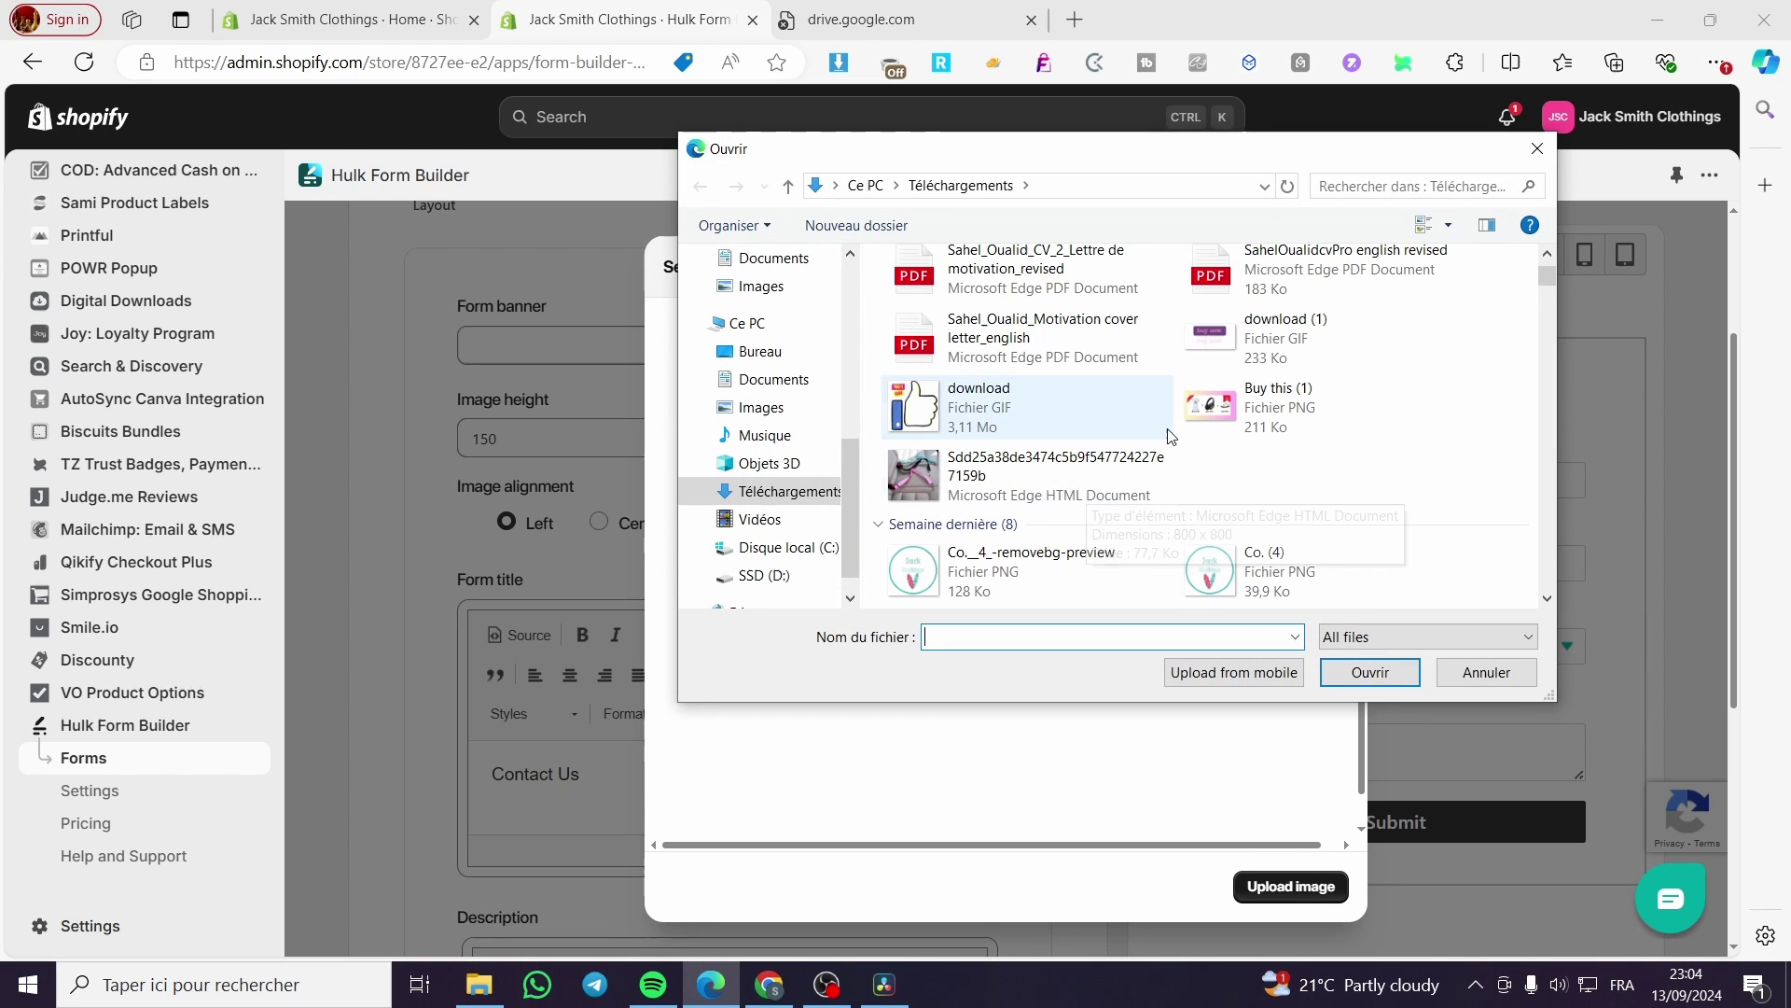
{"action": "double_click", "coordinate": [1043, 414]}
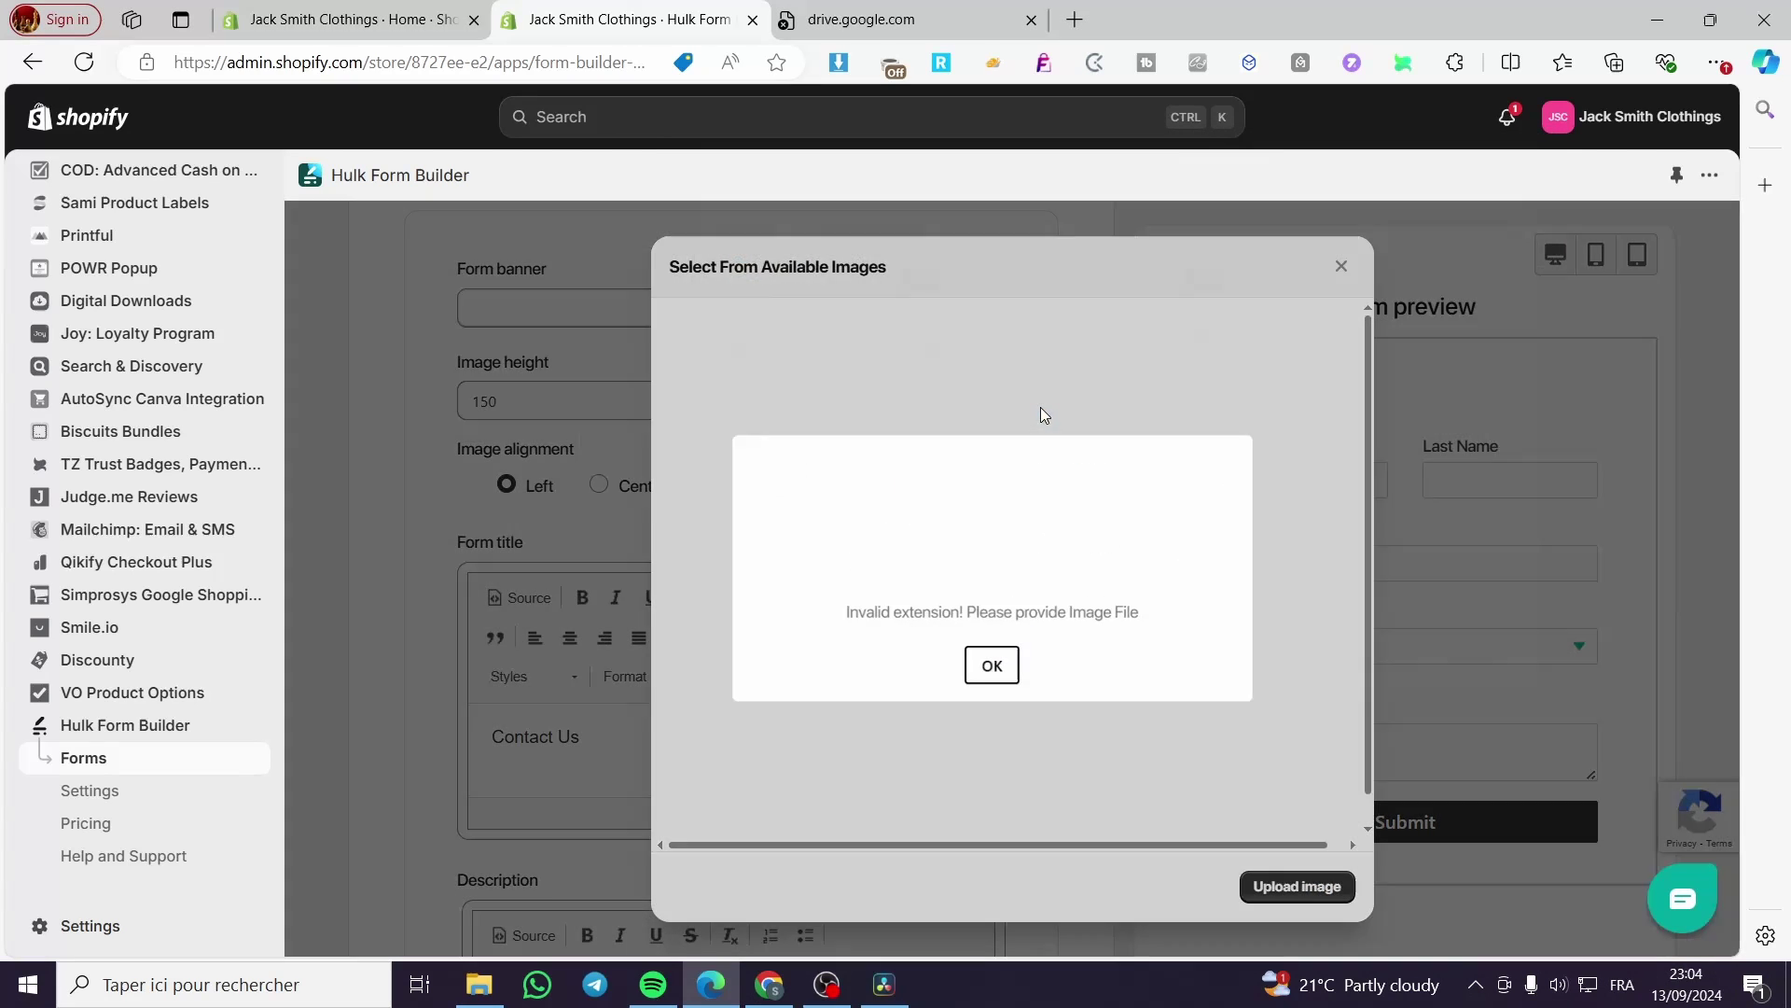
{"action": "left_click", "coordinate": [1017, 676]}
{"action": "left_click", "coordinate": [1396, 456]}
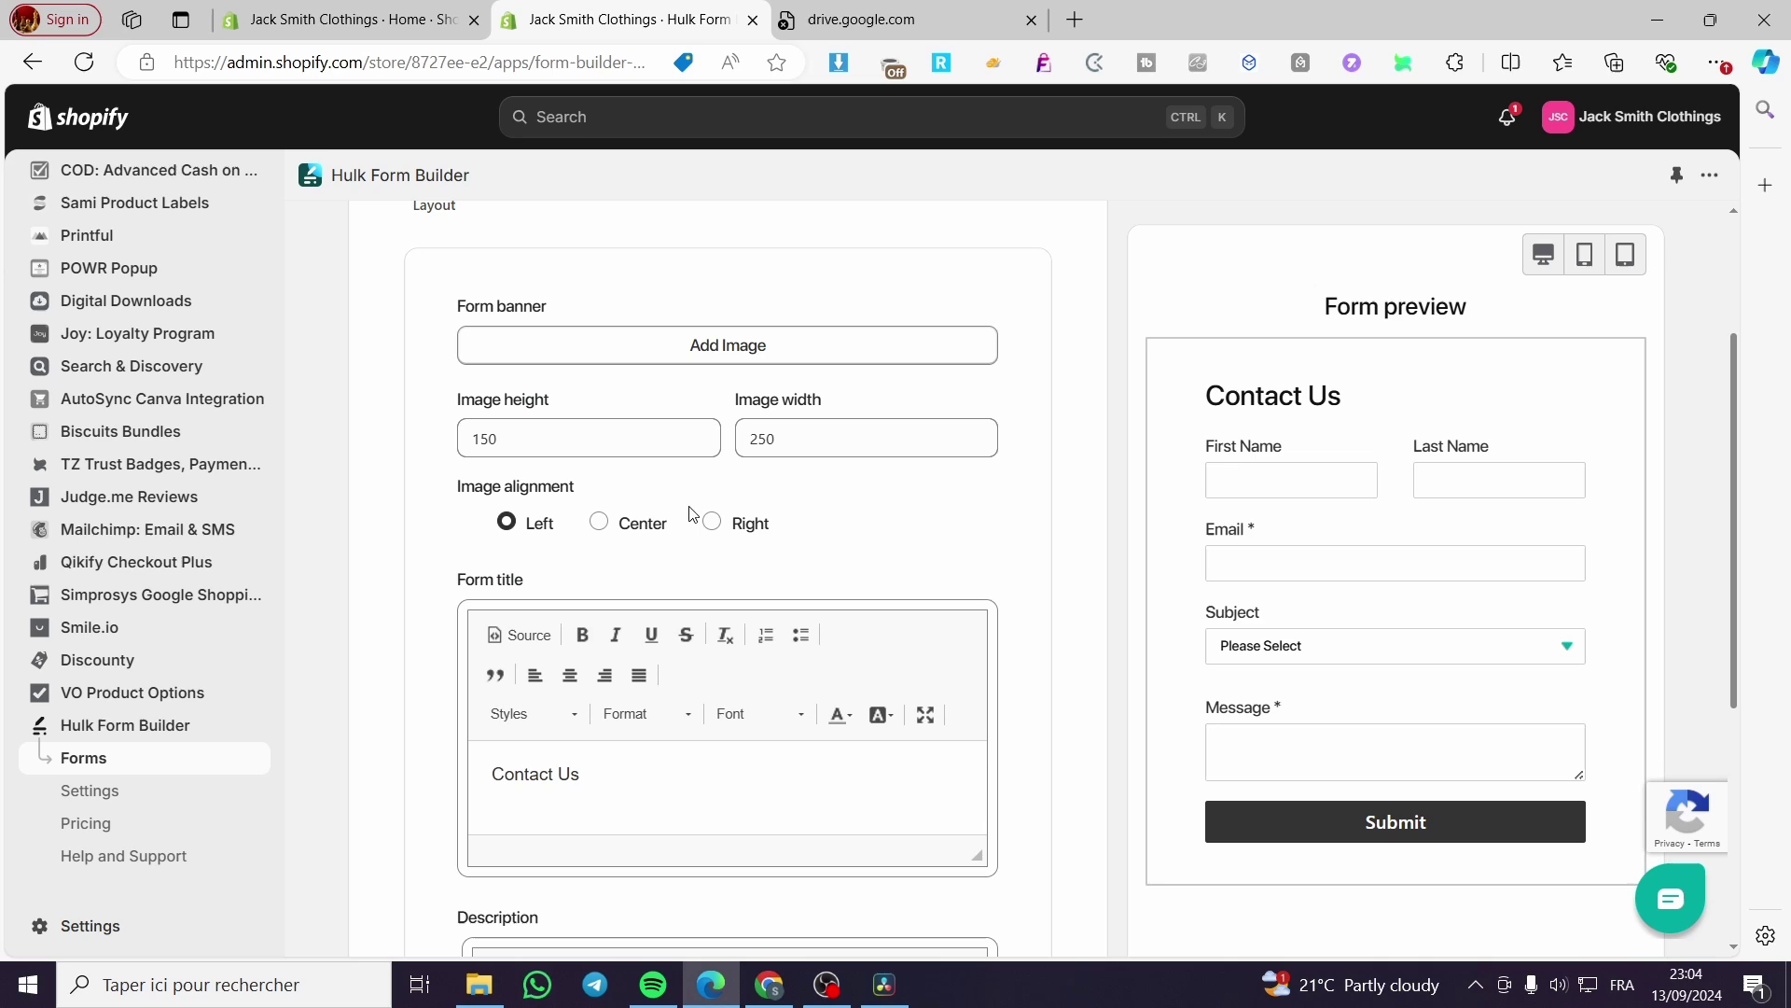
- Type the description 'Contact us only when you have visited the FAQ section and didn't find a solution'
{"action": "scroll", "coordinate": [513, 473], "scroll_direction": "down", "scroll_amount": 2}
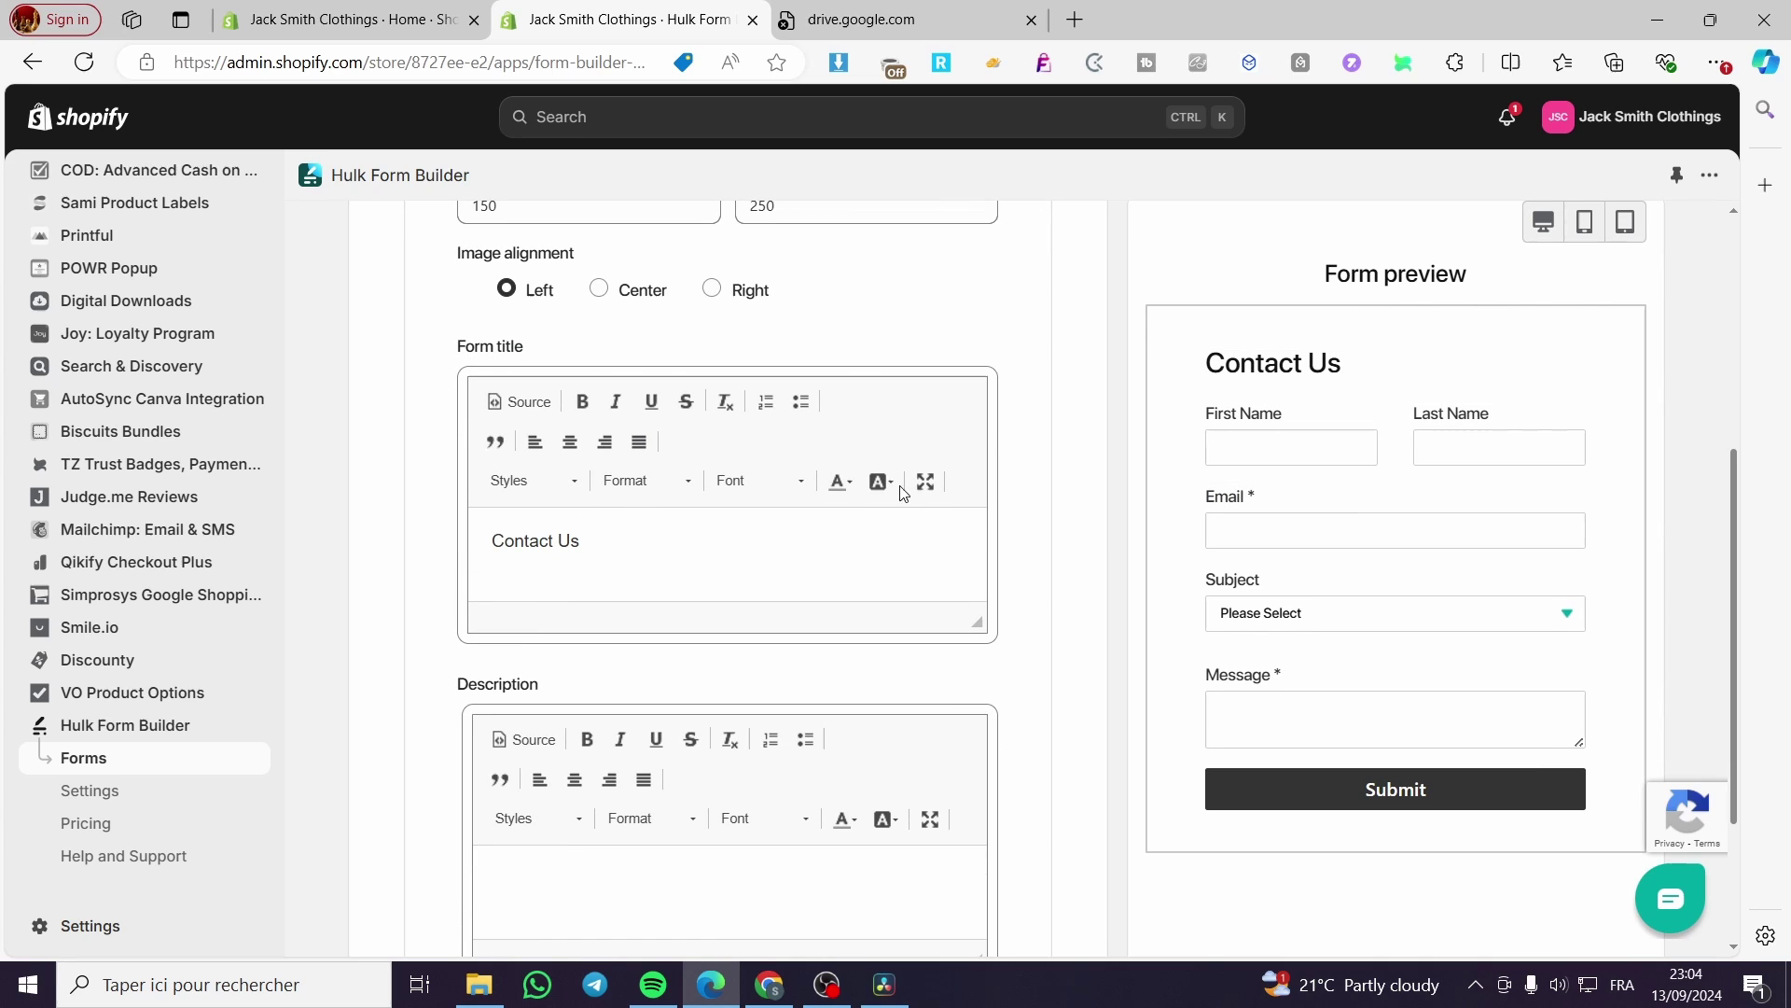
{"action": "triple_click", "coordinate": [481, 543]}
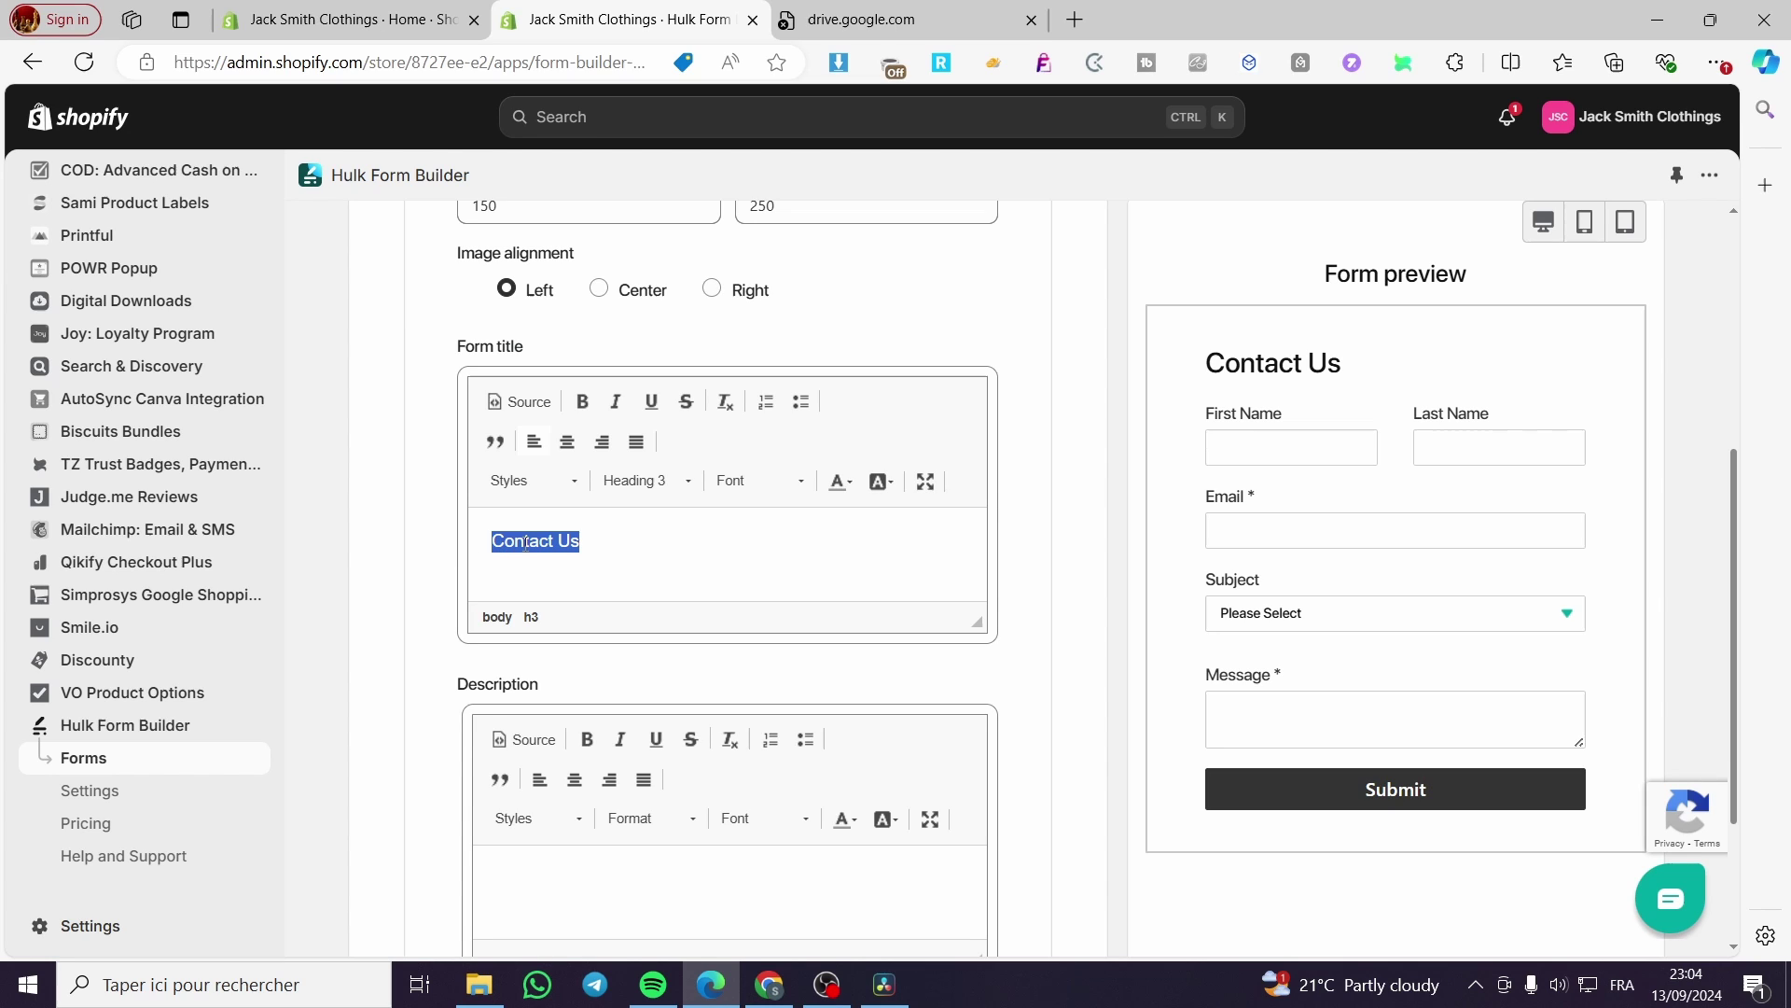
{"action": "scroll", "coordinate": [667, 535], "scroll_direction": "down", "scroll_amount": 2}
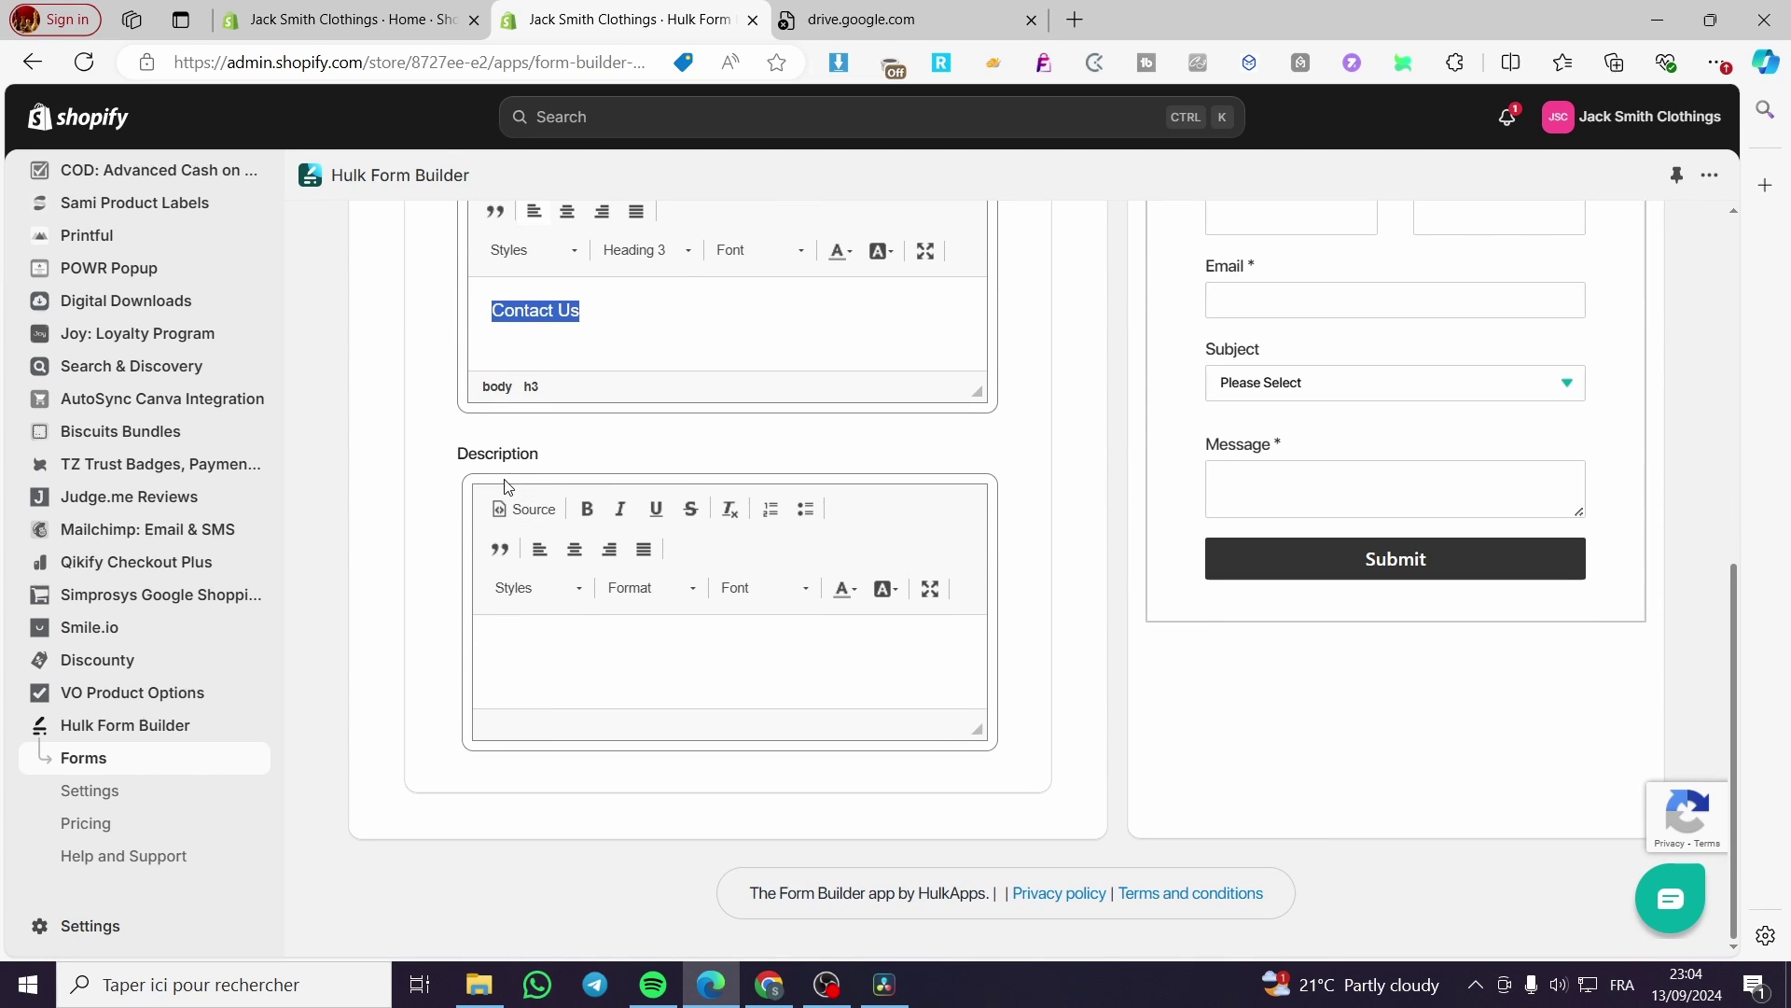
{"action": "scroll", "coordinate": [1303, 523], "scroll_direction": "up", "scroll_amount": 3}
{"action": "scroll", "coordinate": [684, 820], "scroll_direction": "down", "scroll_amount": 3}
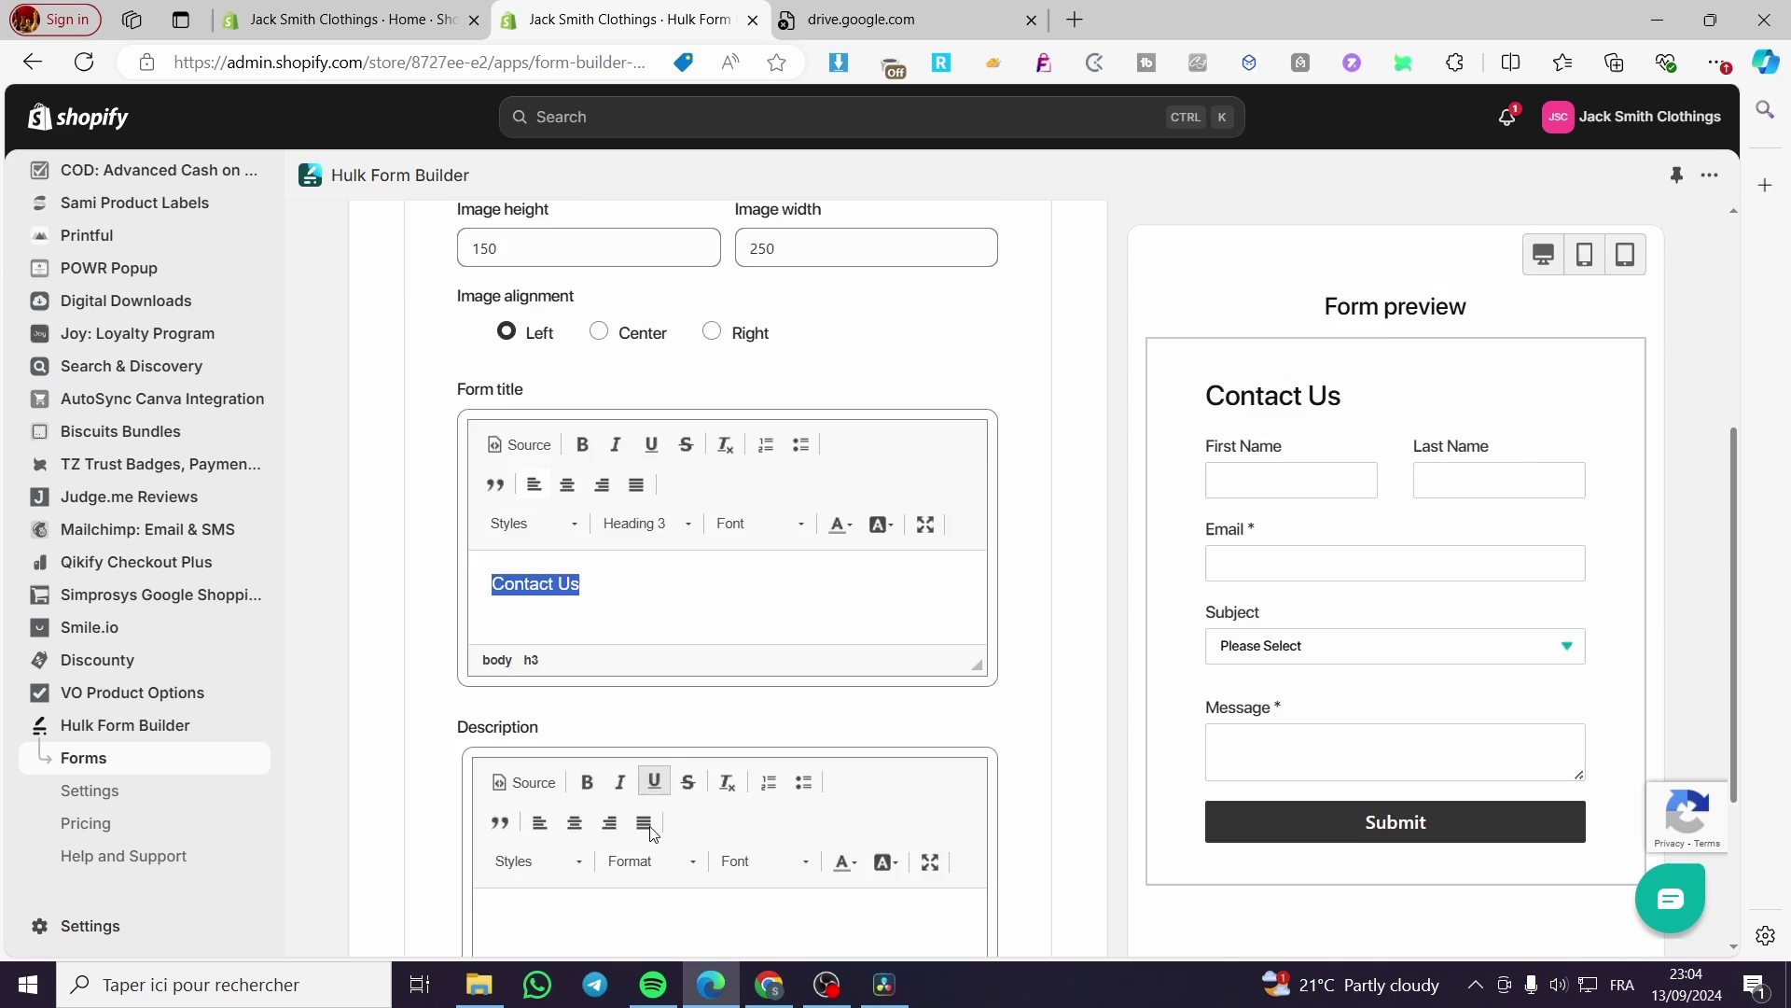
{"action": "left_click", "coordinate": [612, 642]}
{"action": "scroll", "coordinate": [1231, 597], "scroll_direction": "up", "scroll_amount": 2}
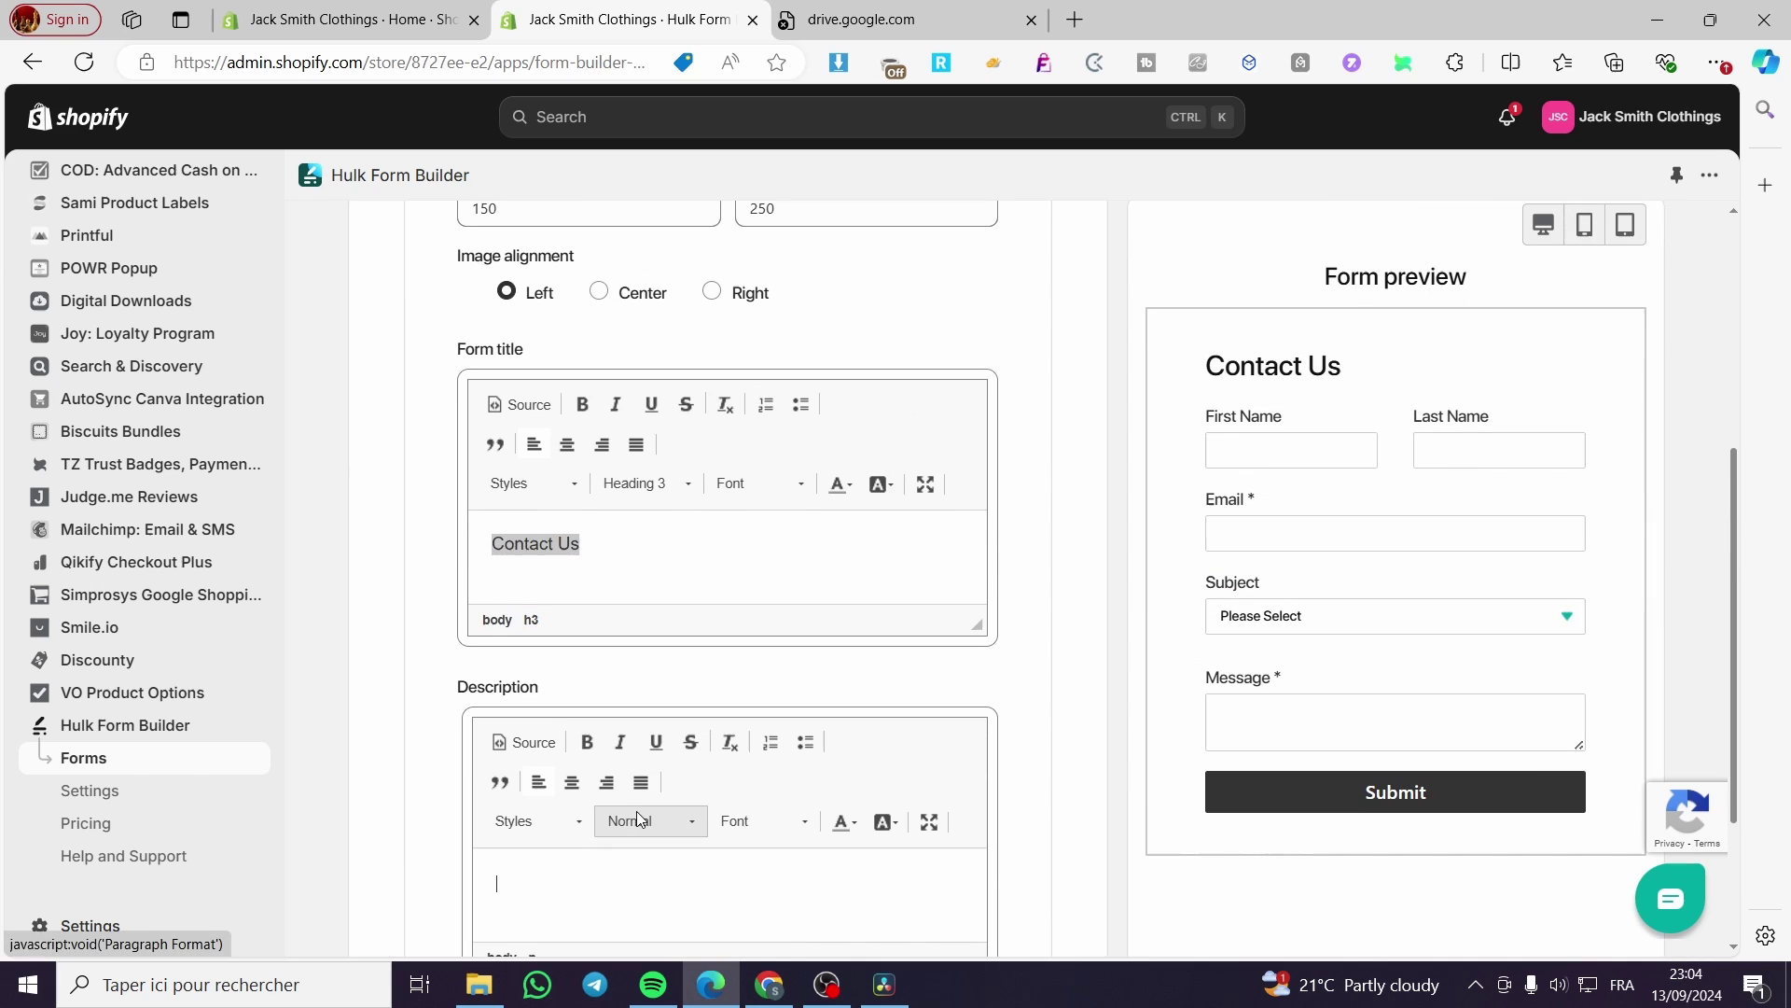
{"action": "type", "text": "Hey"}
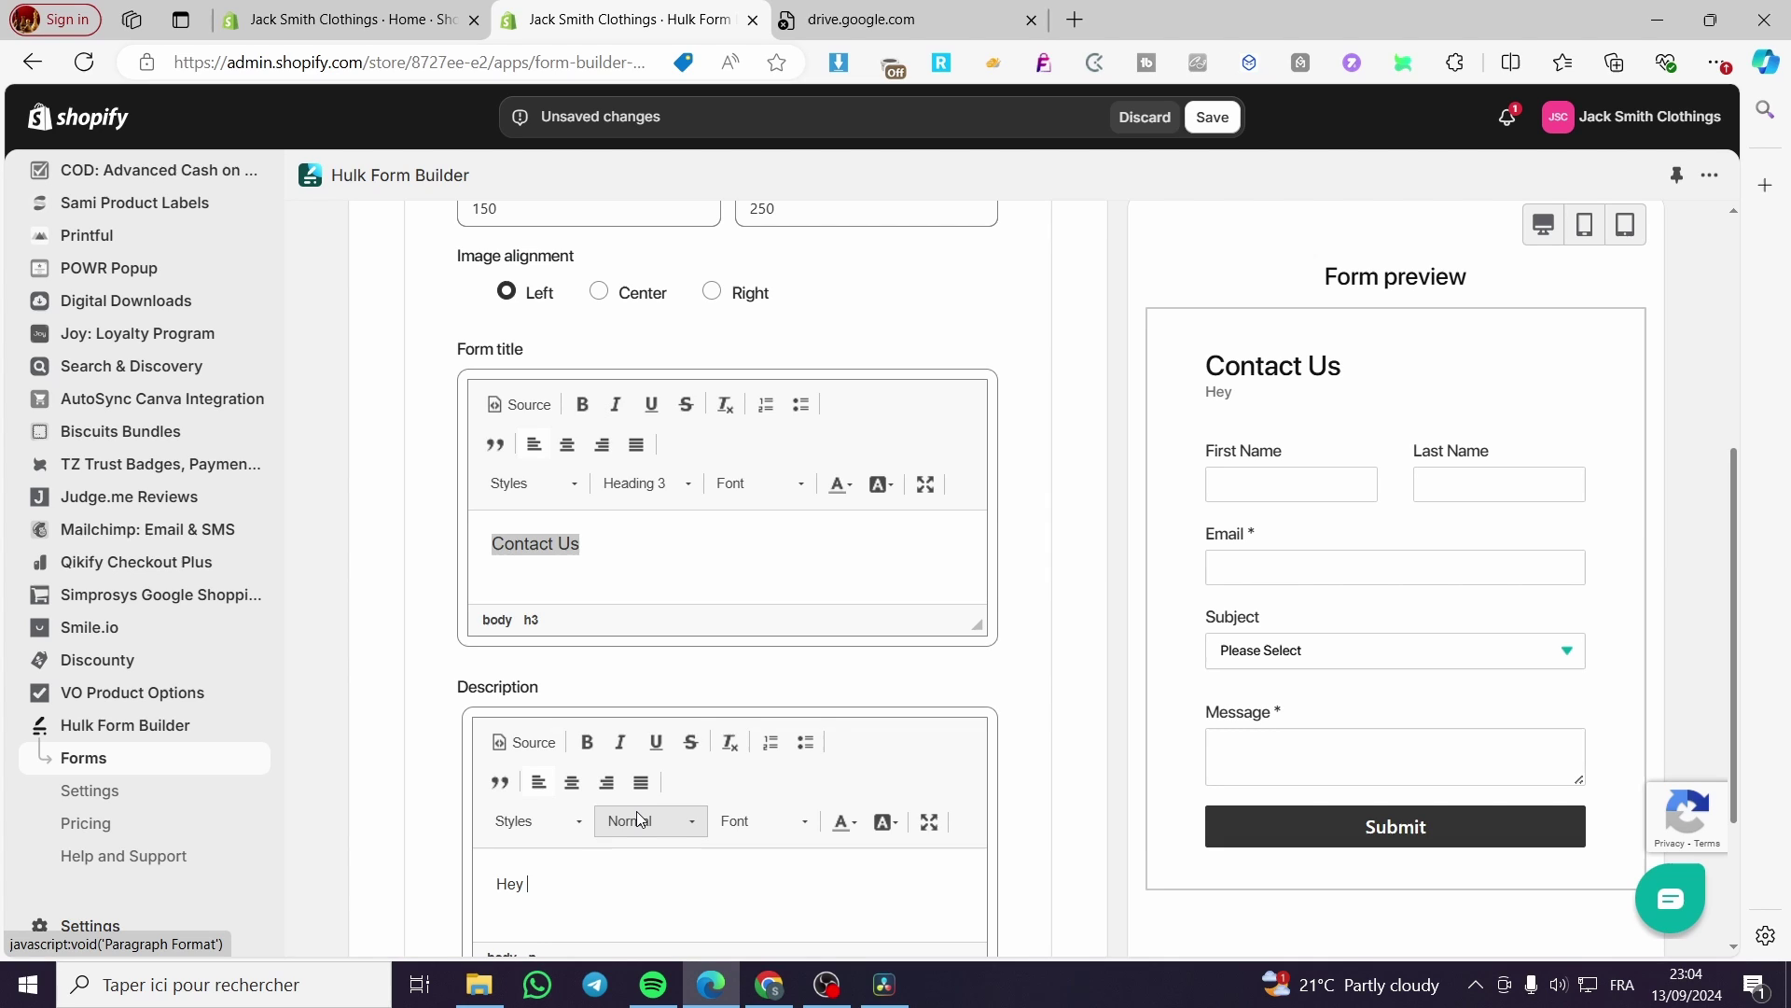
{"action": "key", "text": "ctrl+z"}
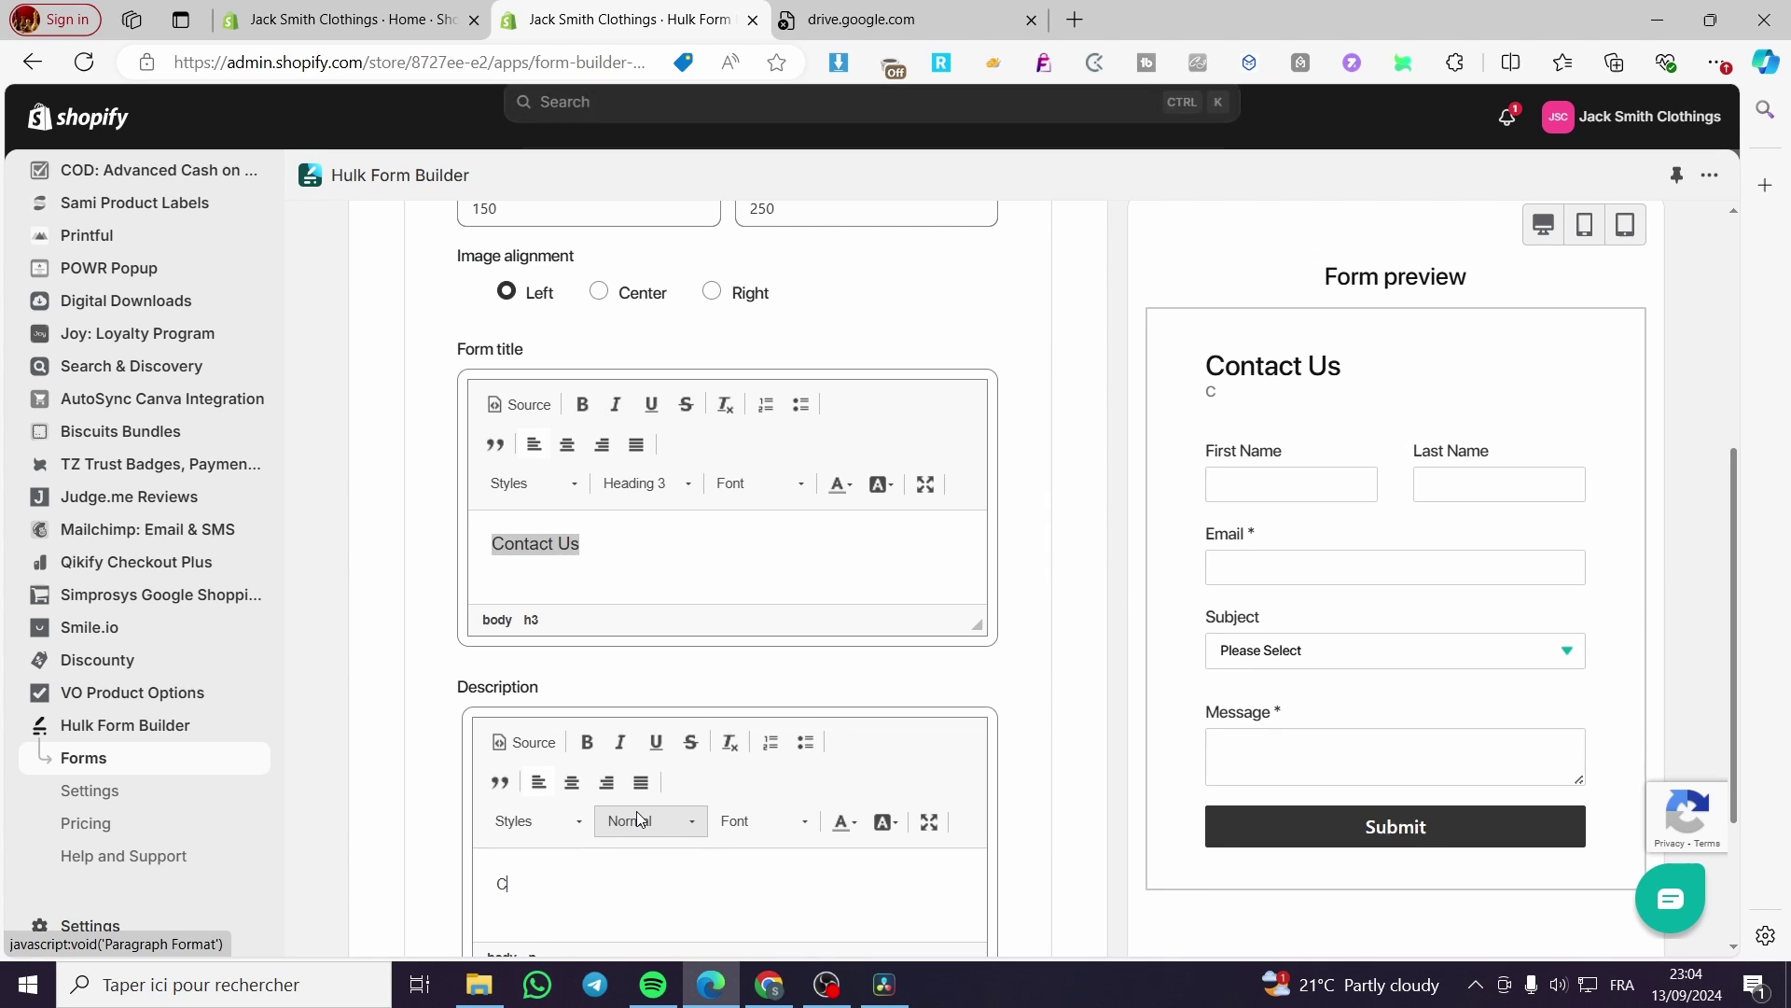
{"action": "type", "text": "Contact u"}
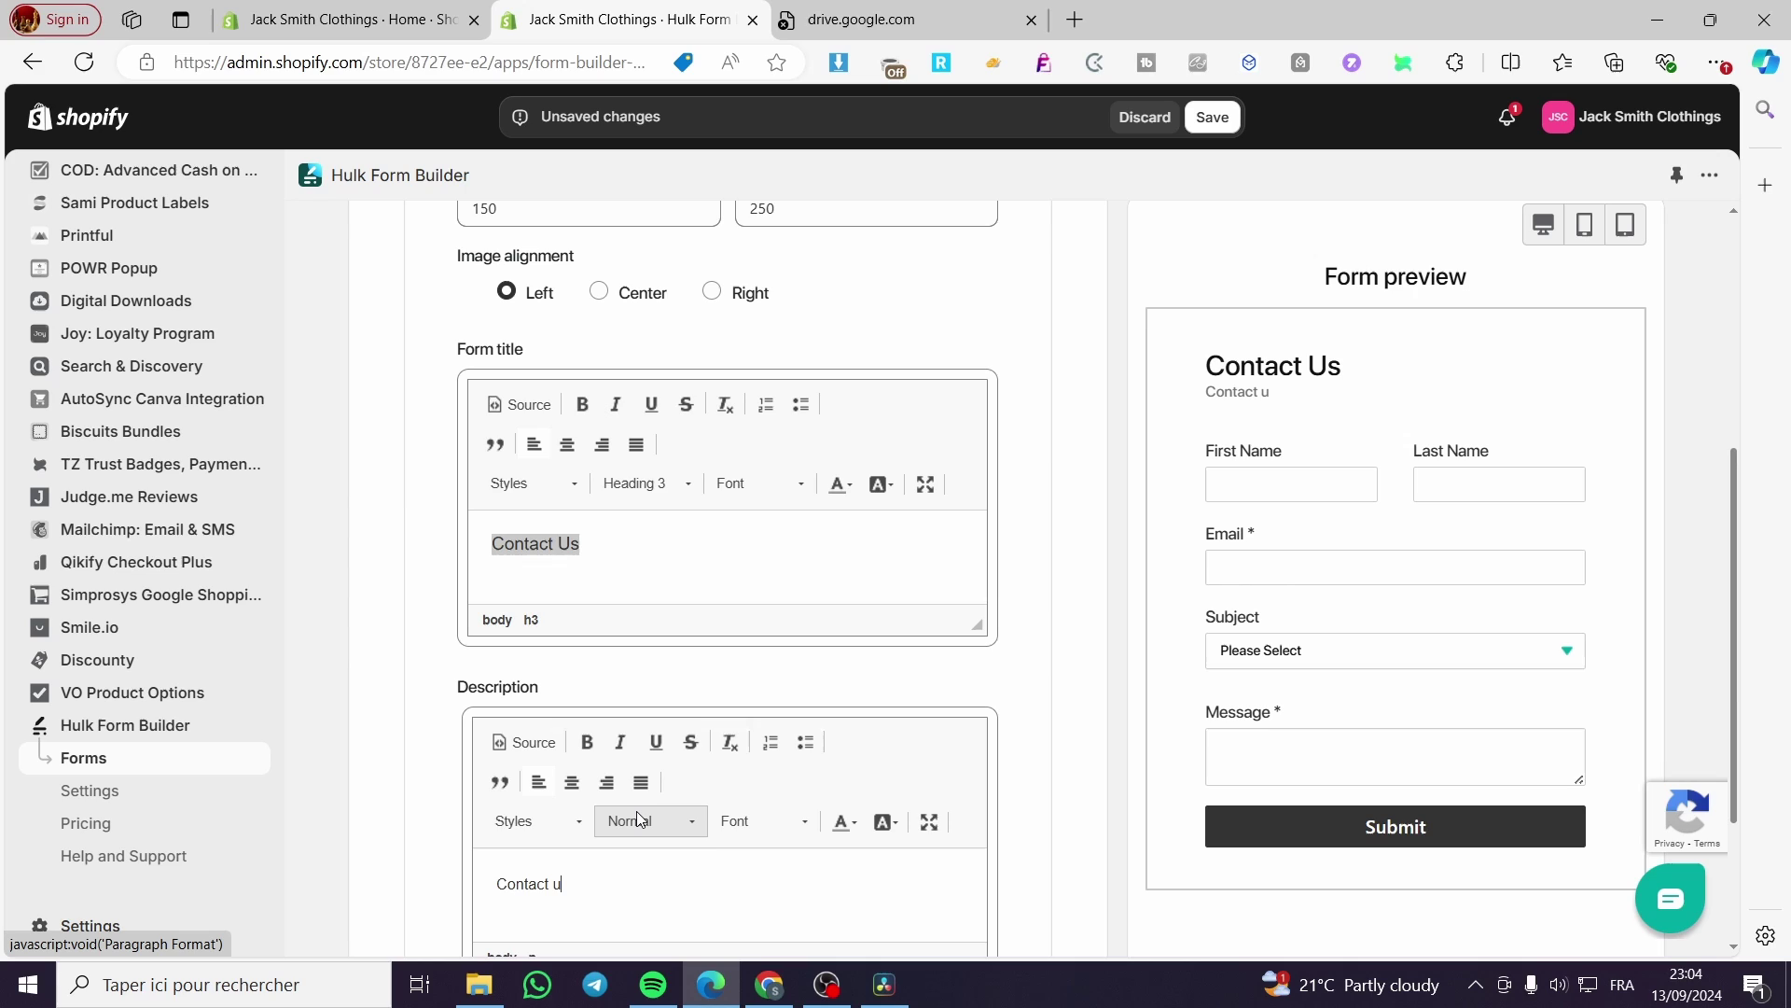
{"action": "type", "text": "s only when you ha"}
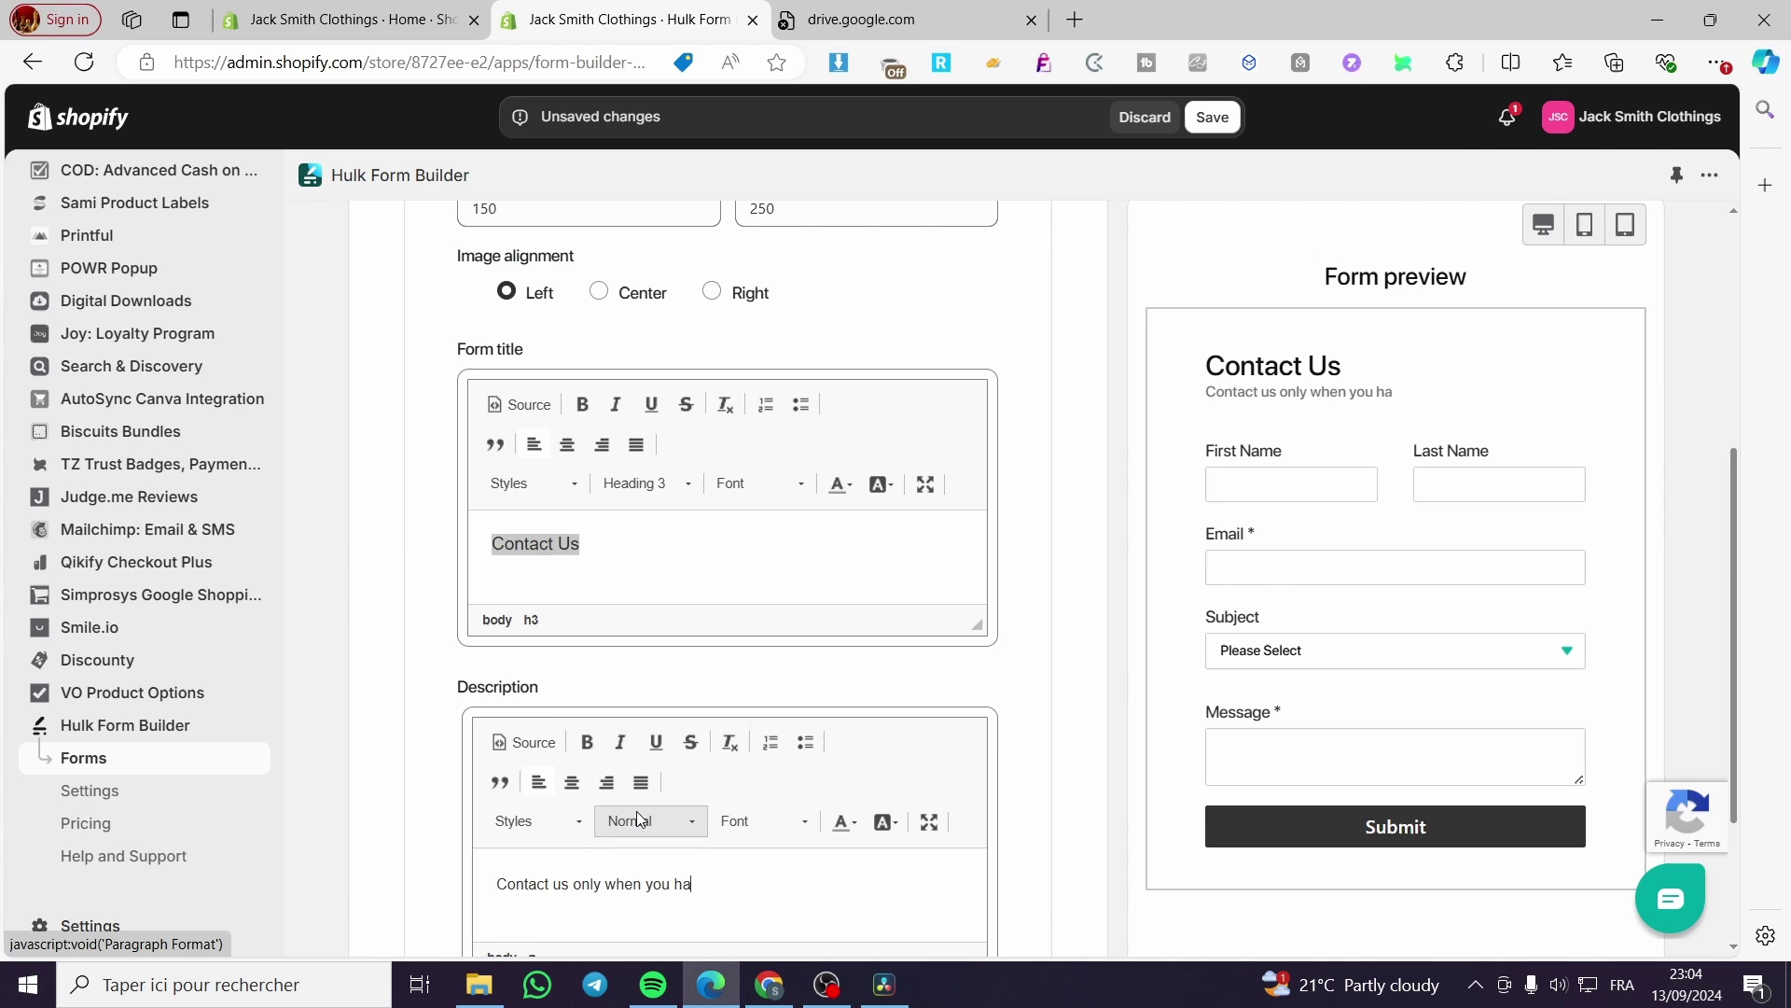
{"action": "type", "text": "ve visited the FA"}
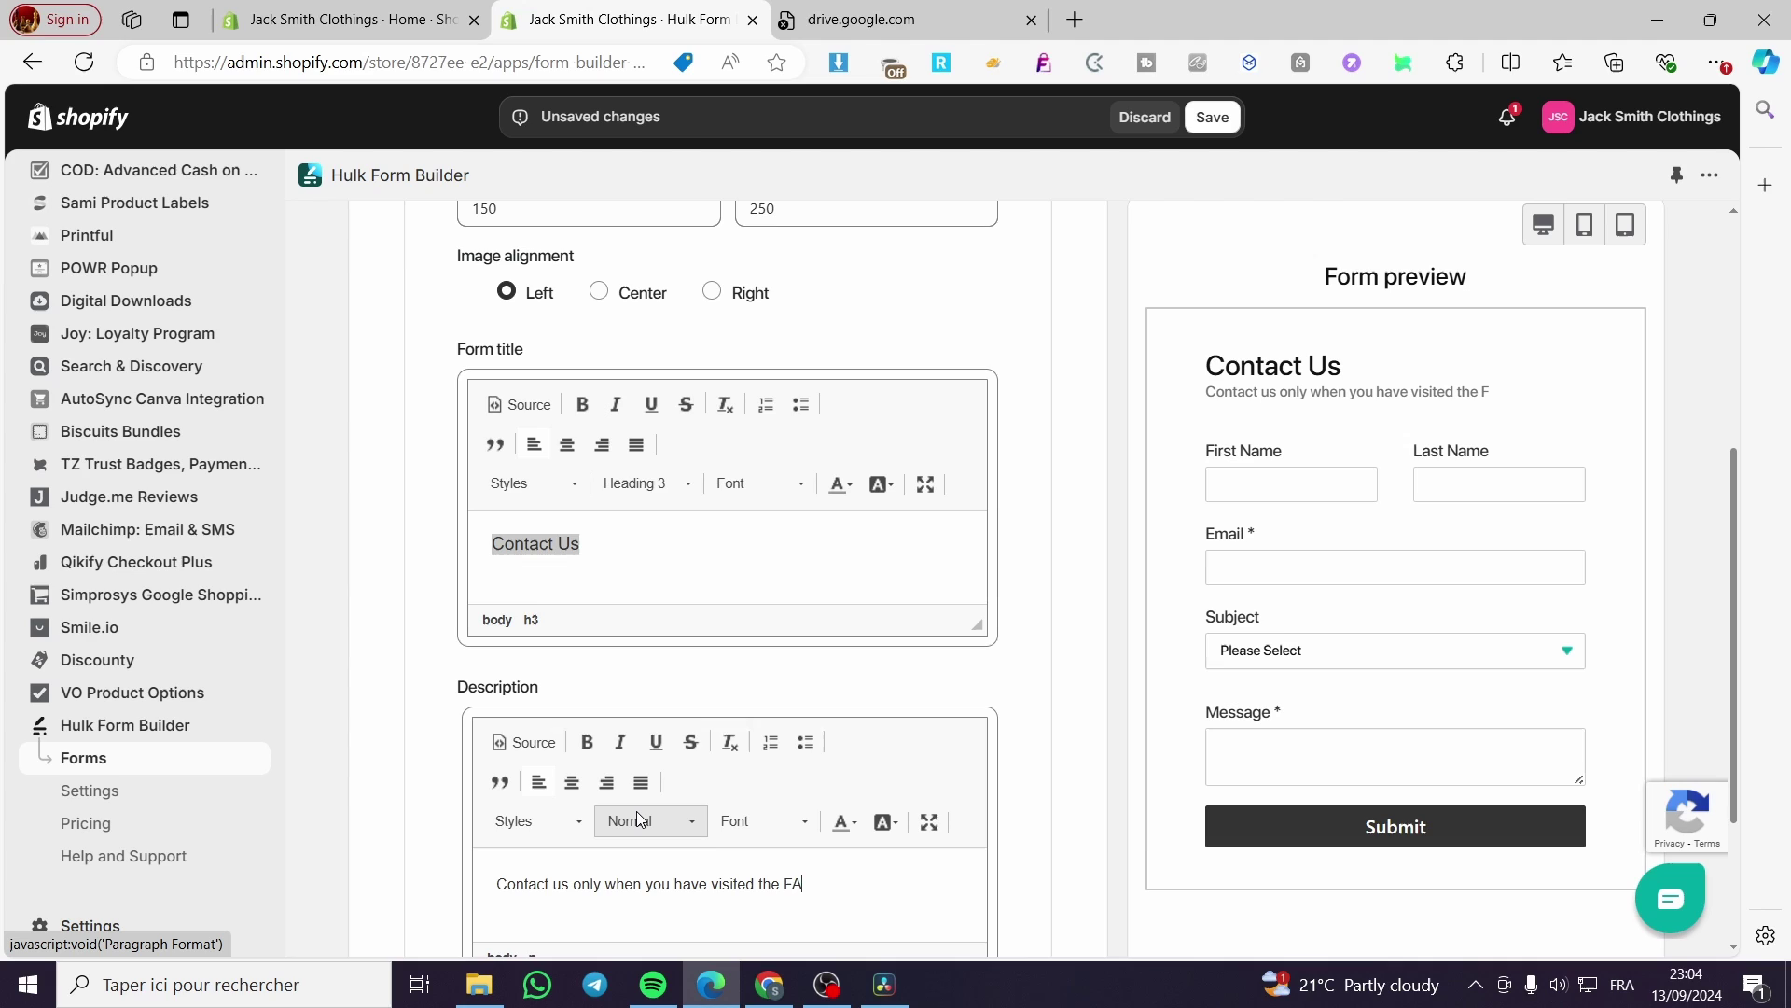
{"action": "type", "text": "Q section and didn't f"}
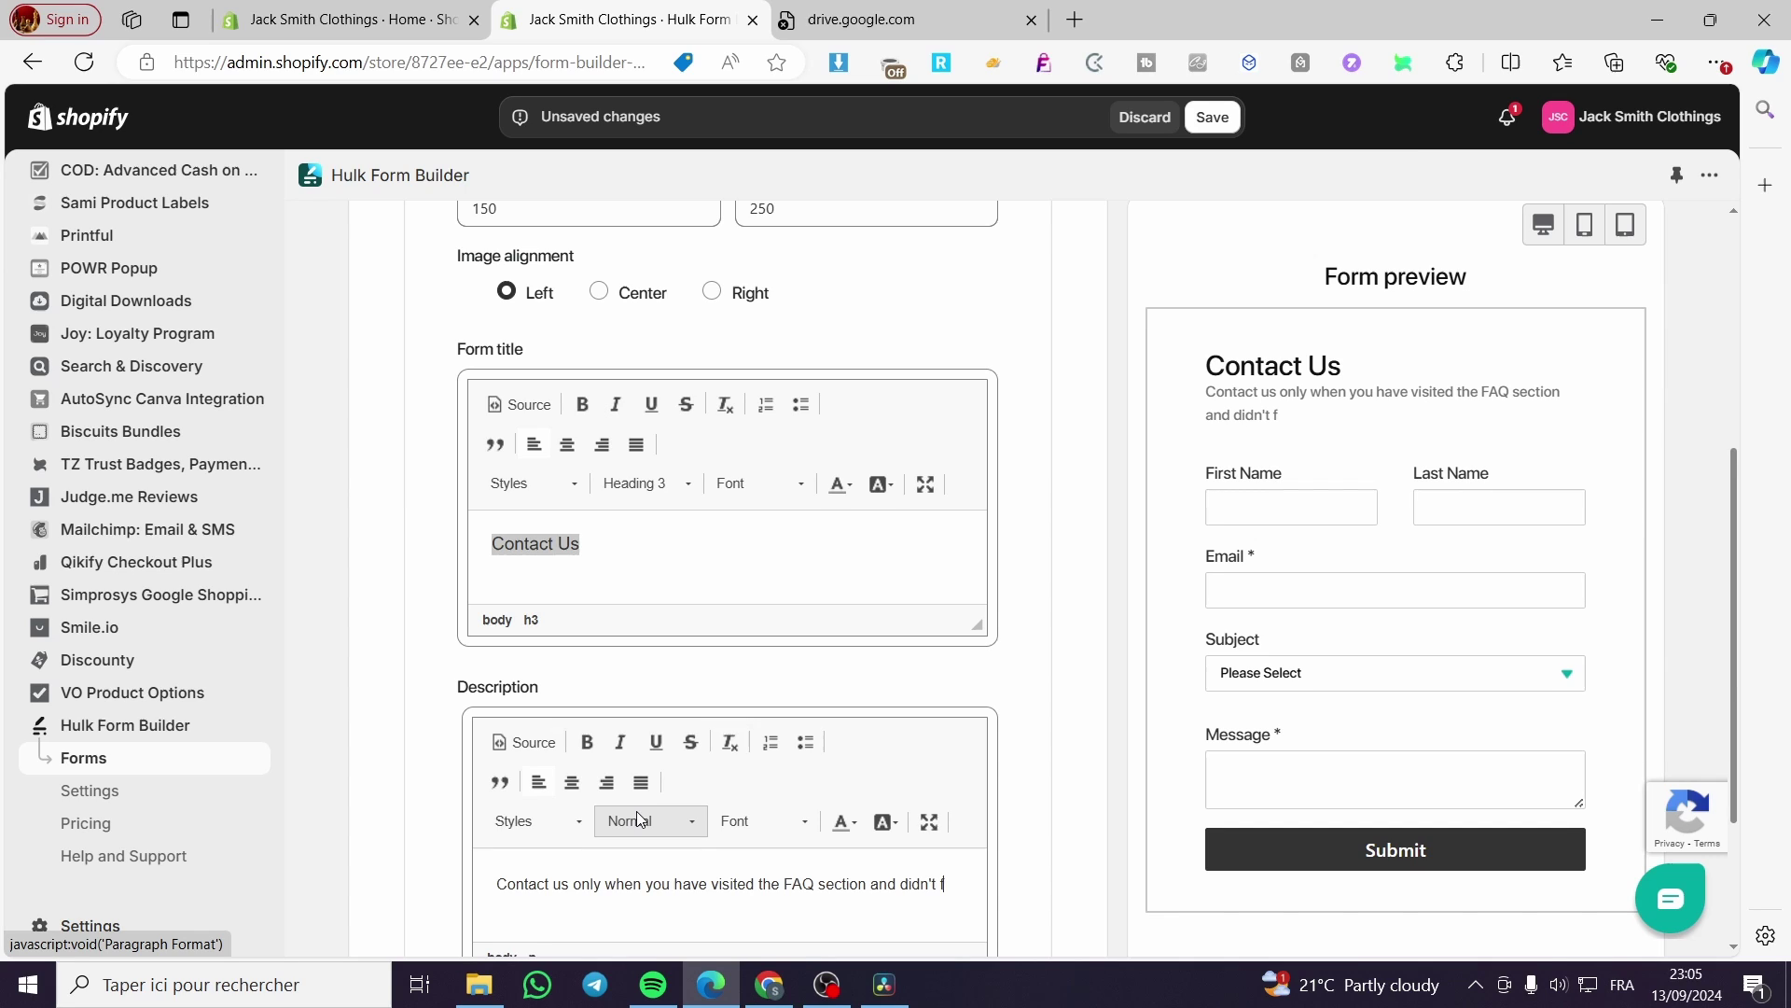
{"action": "type", "text": "ind a "}
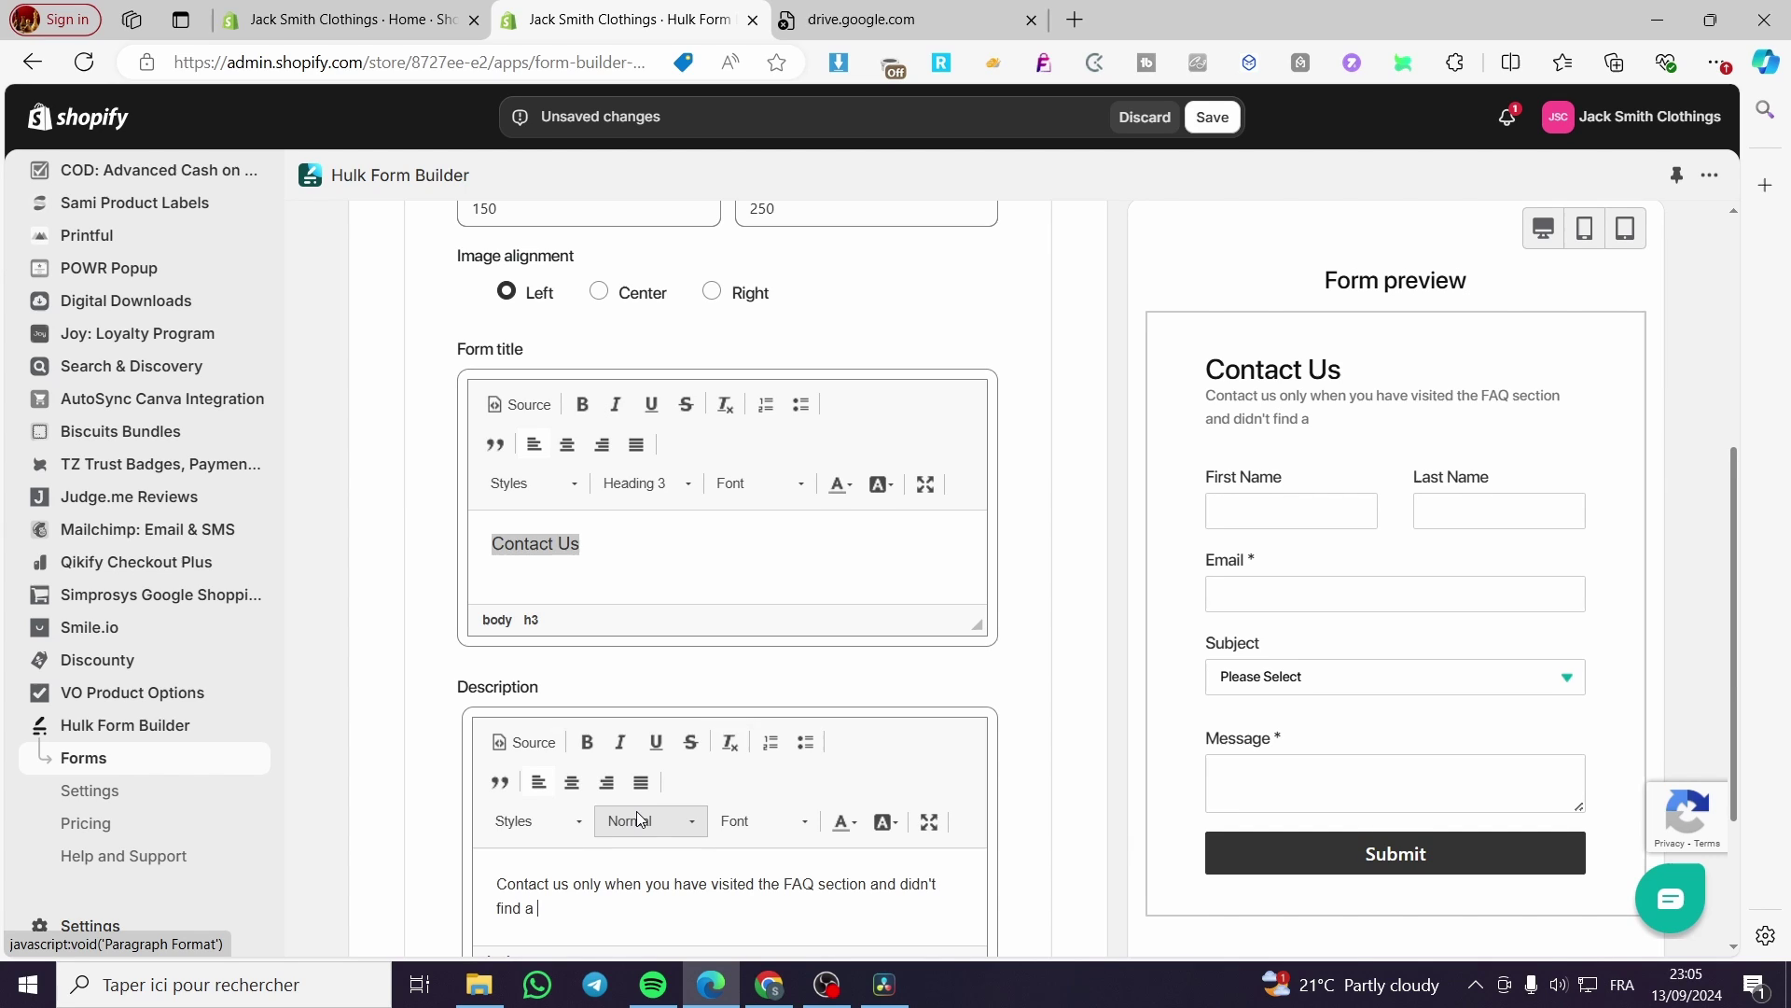
{"action": "type", "text": "solution."}
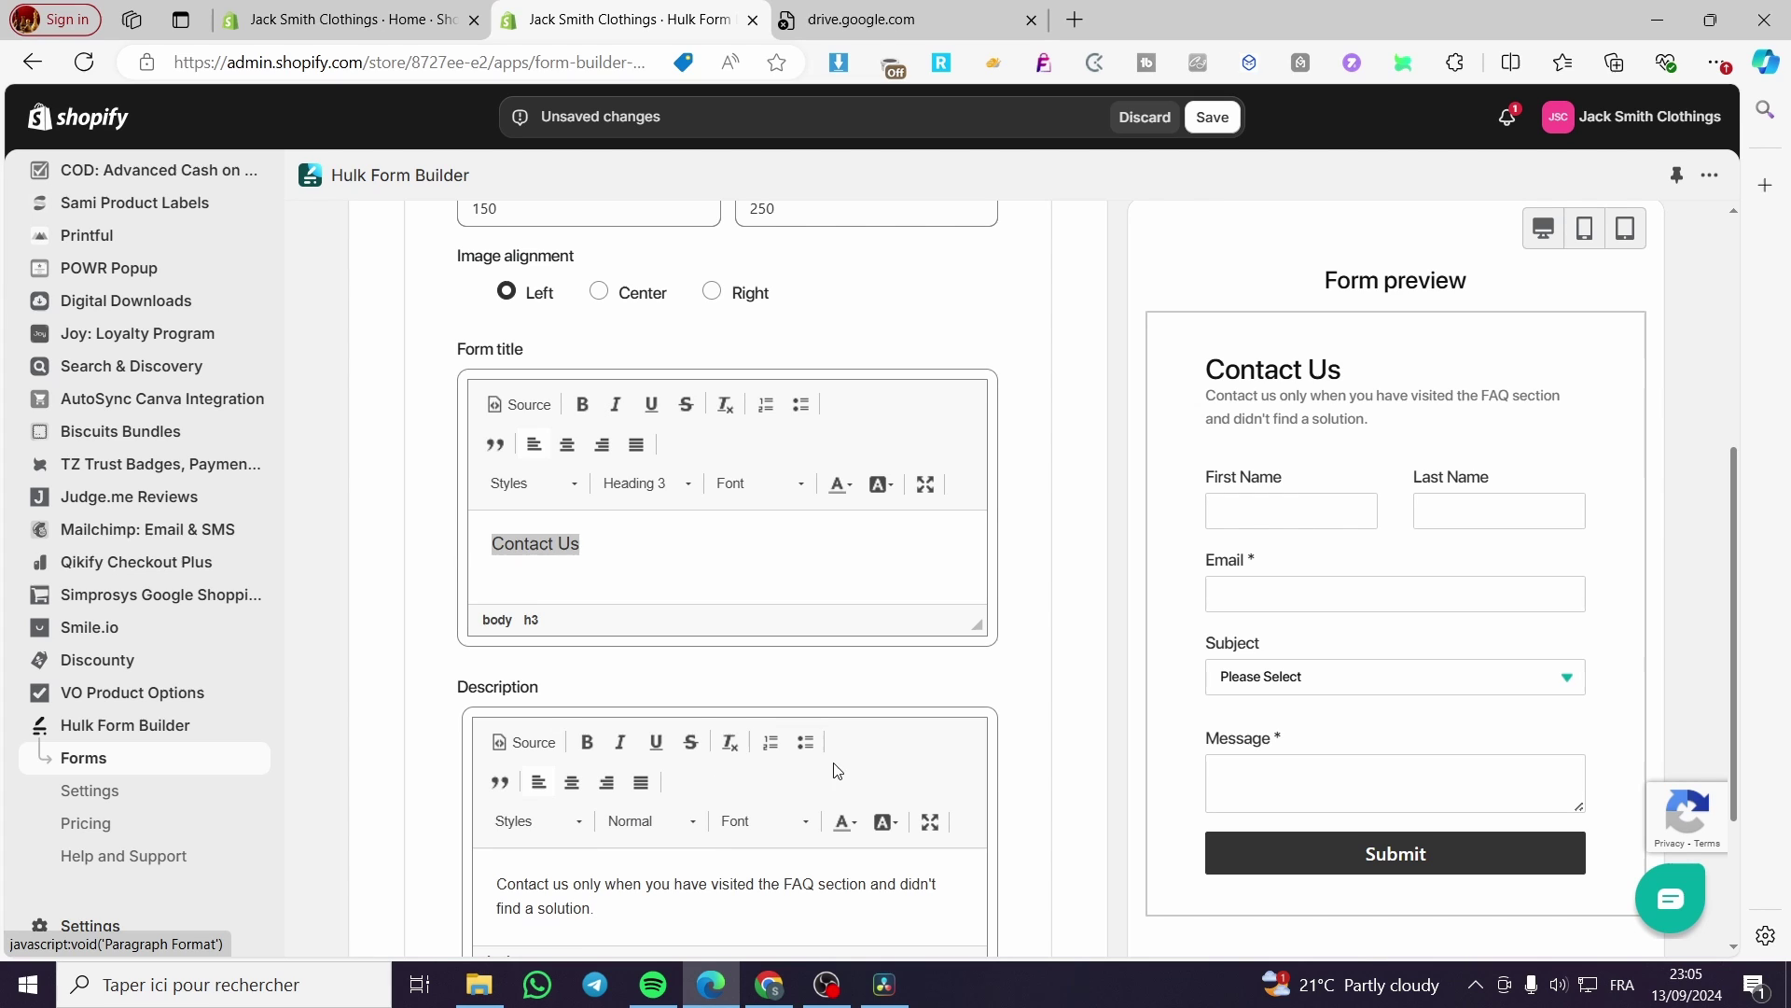
- Check the preview's Subject dropdown and Message field
{"action": "scroll", "coordinate": [1026, 737], "scroll_direction": "down", "scroll_amount": 2}
{"action": "scroll", "coordinate": [953, 716], "scroll_direction": "up", "scroll_amount": 7}
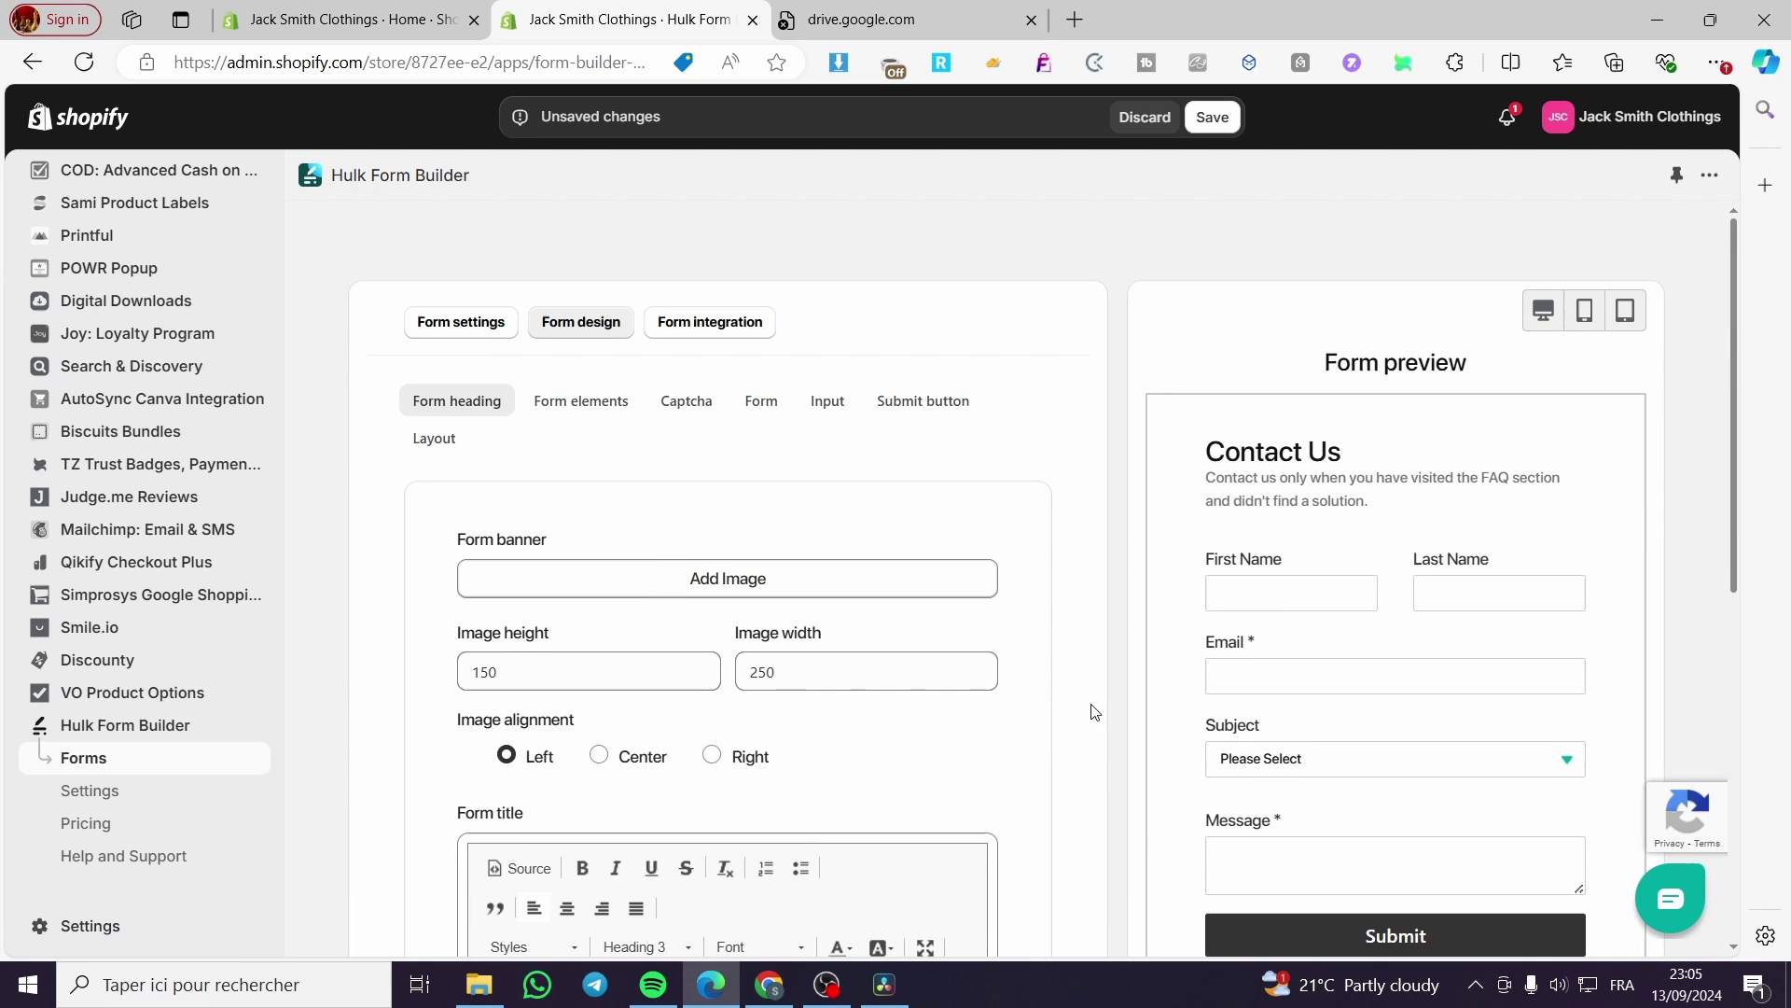
{"action": "scroll", "coordinate": [1380, 715], "scroll_direction": "down", "scroll_amount": 3}
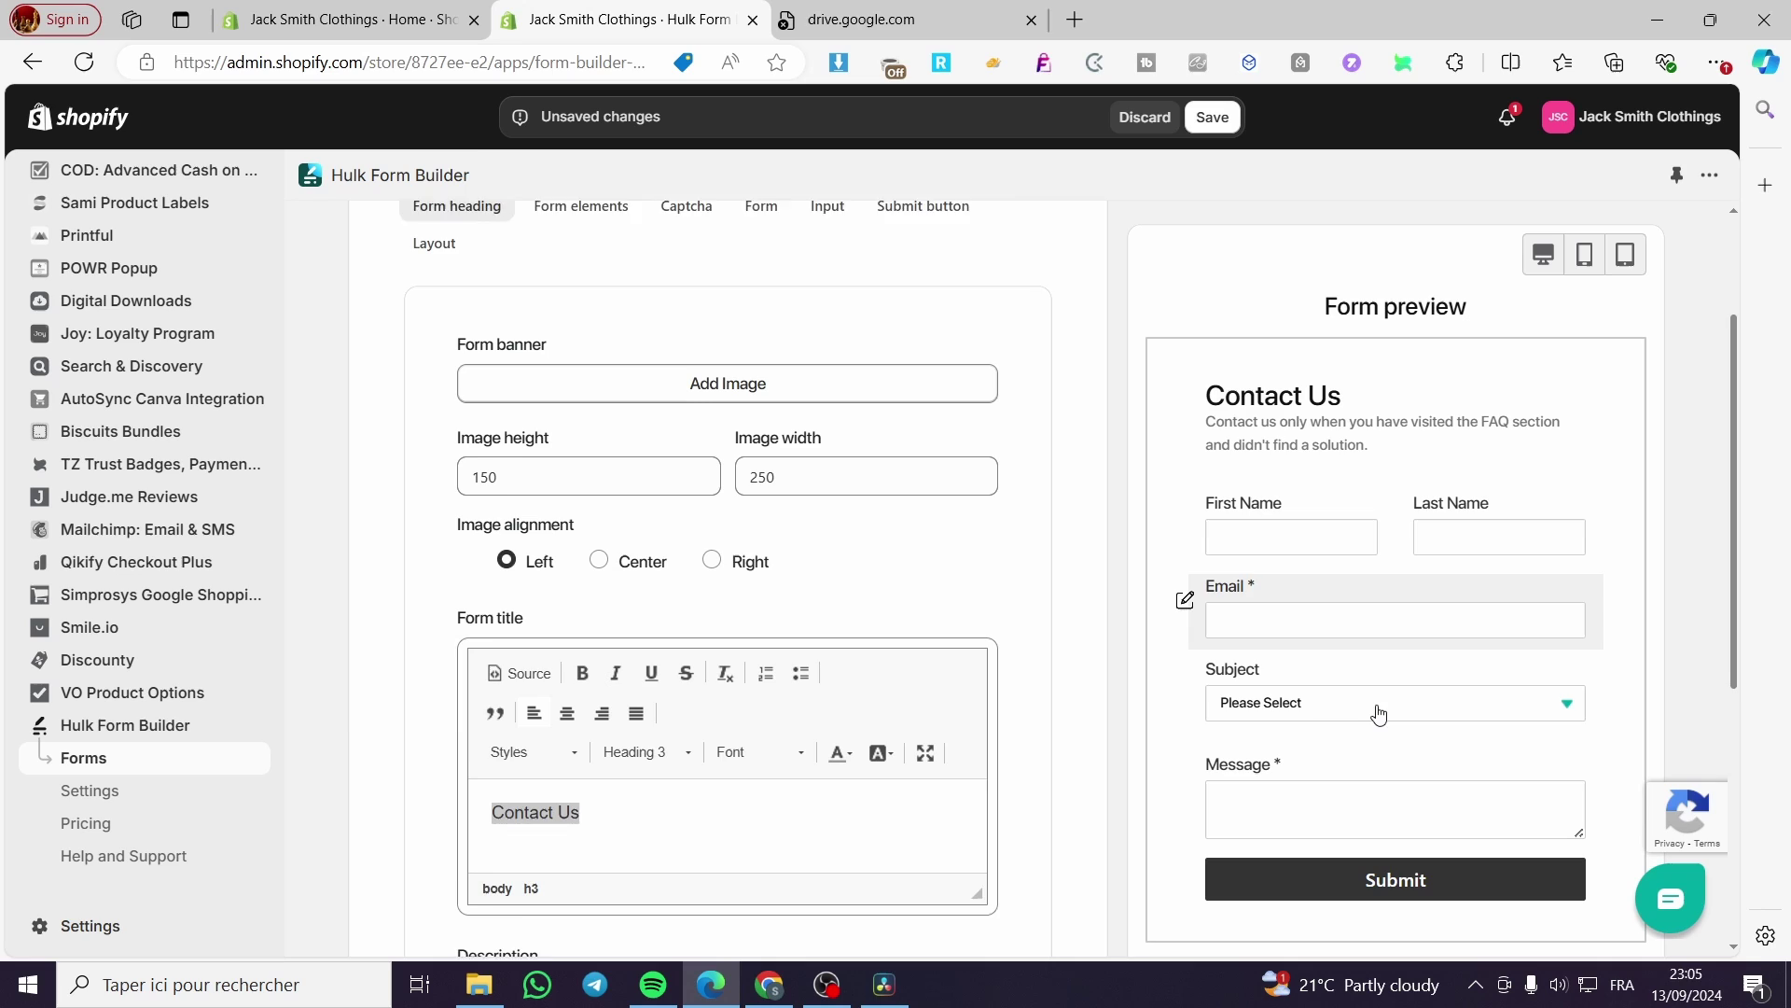
{"action": "left_click", "coordinate": [1360, 704]}
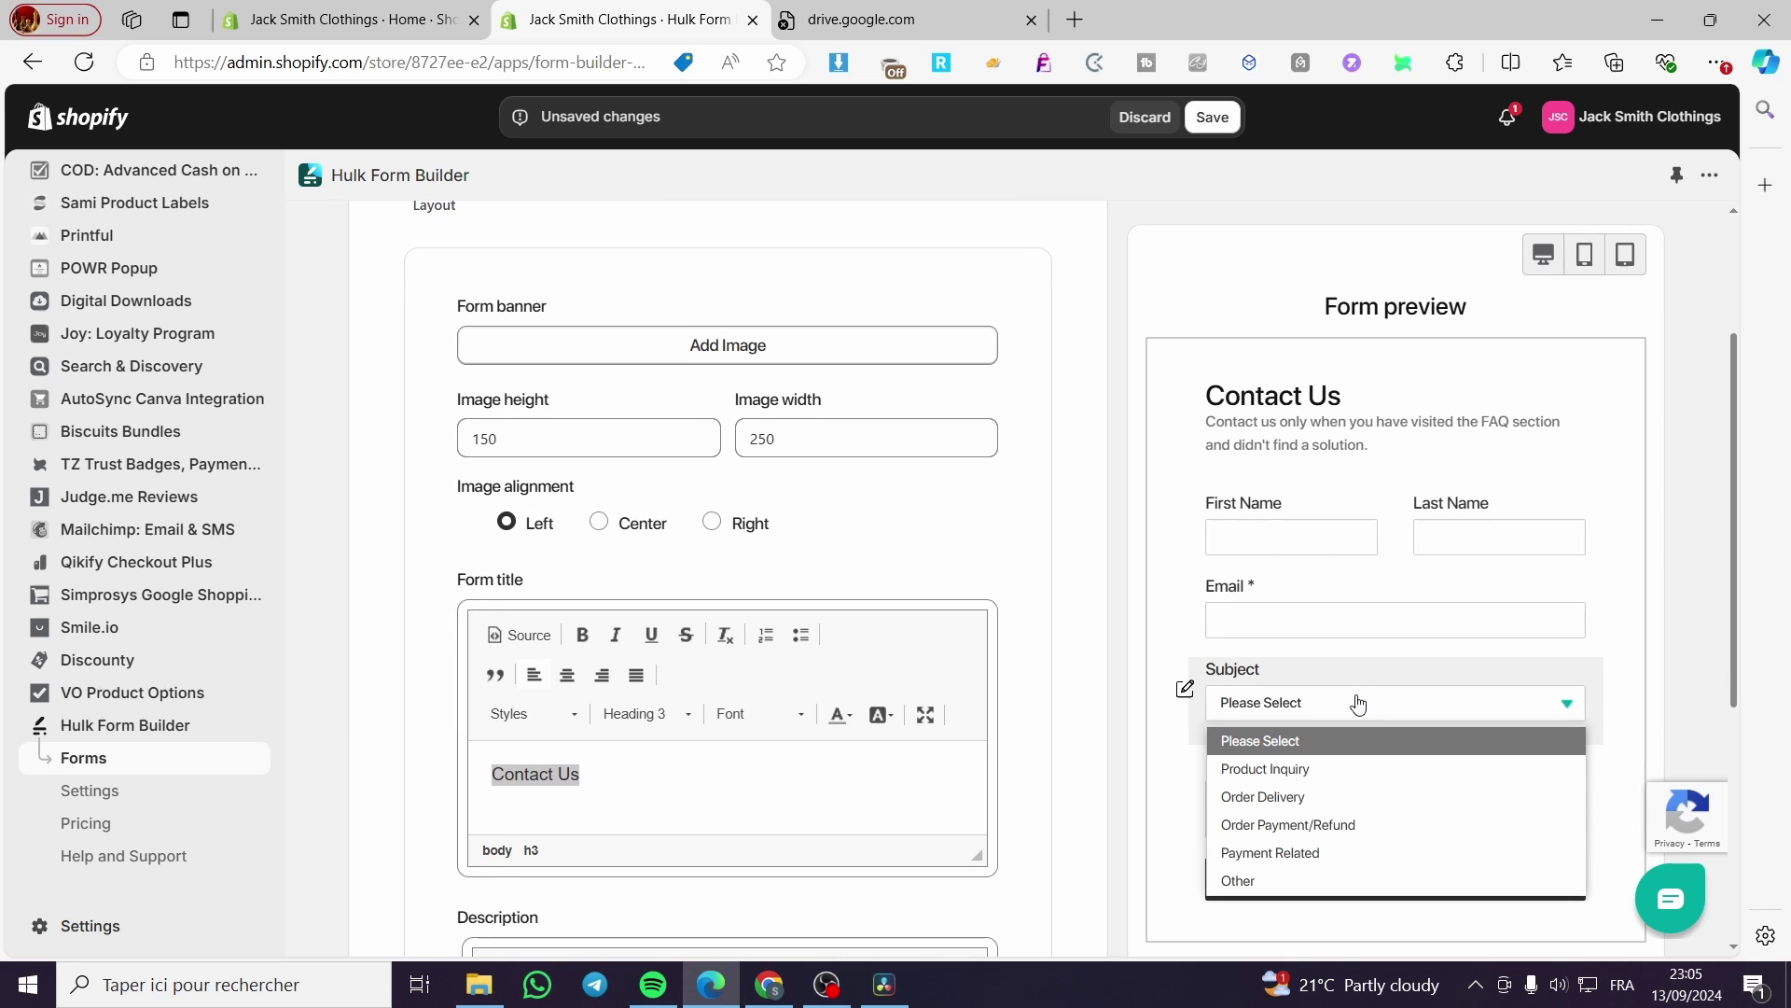
{"action": "left_click", "coordinate": [1358, 704]}
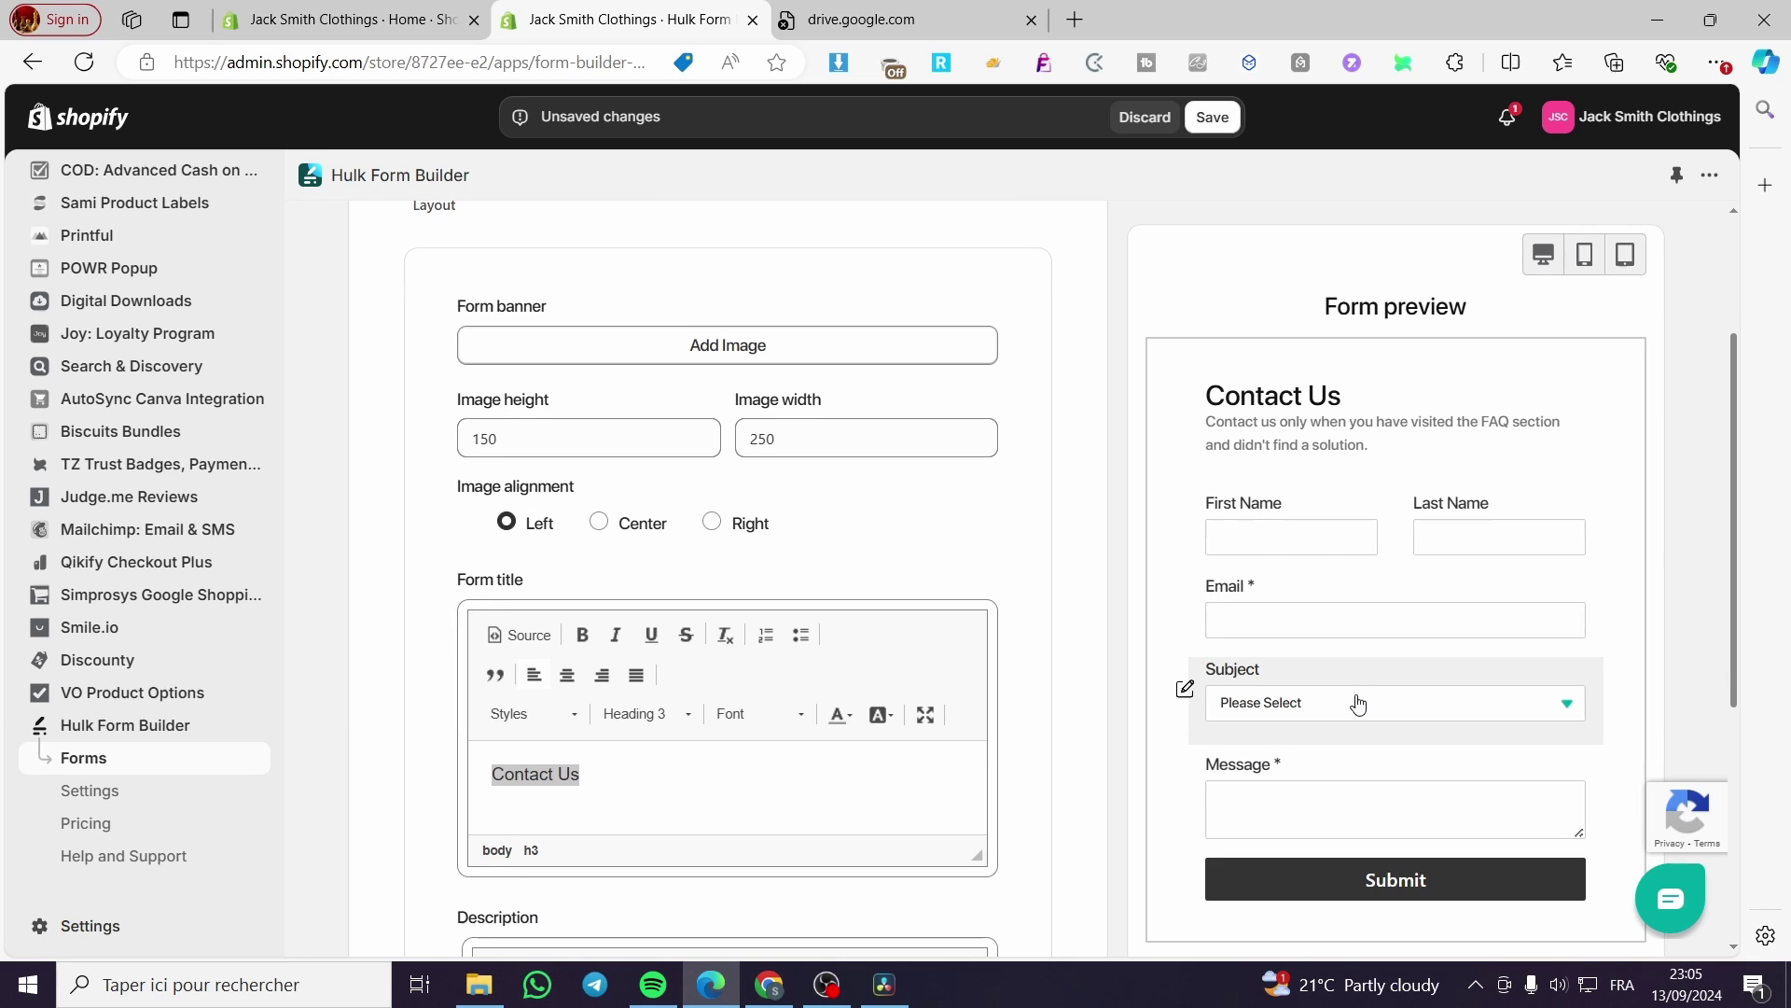
{"action": "left_click", "coordinate": [1377, 796]}
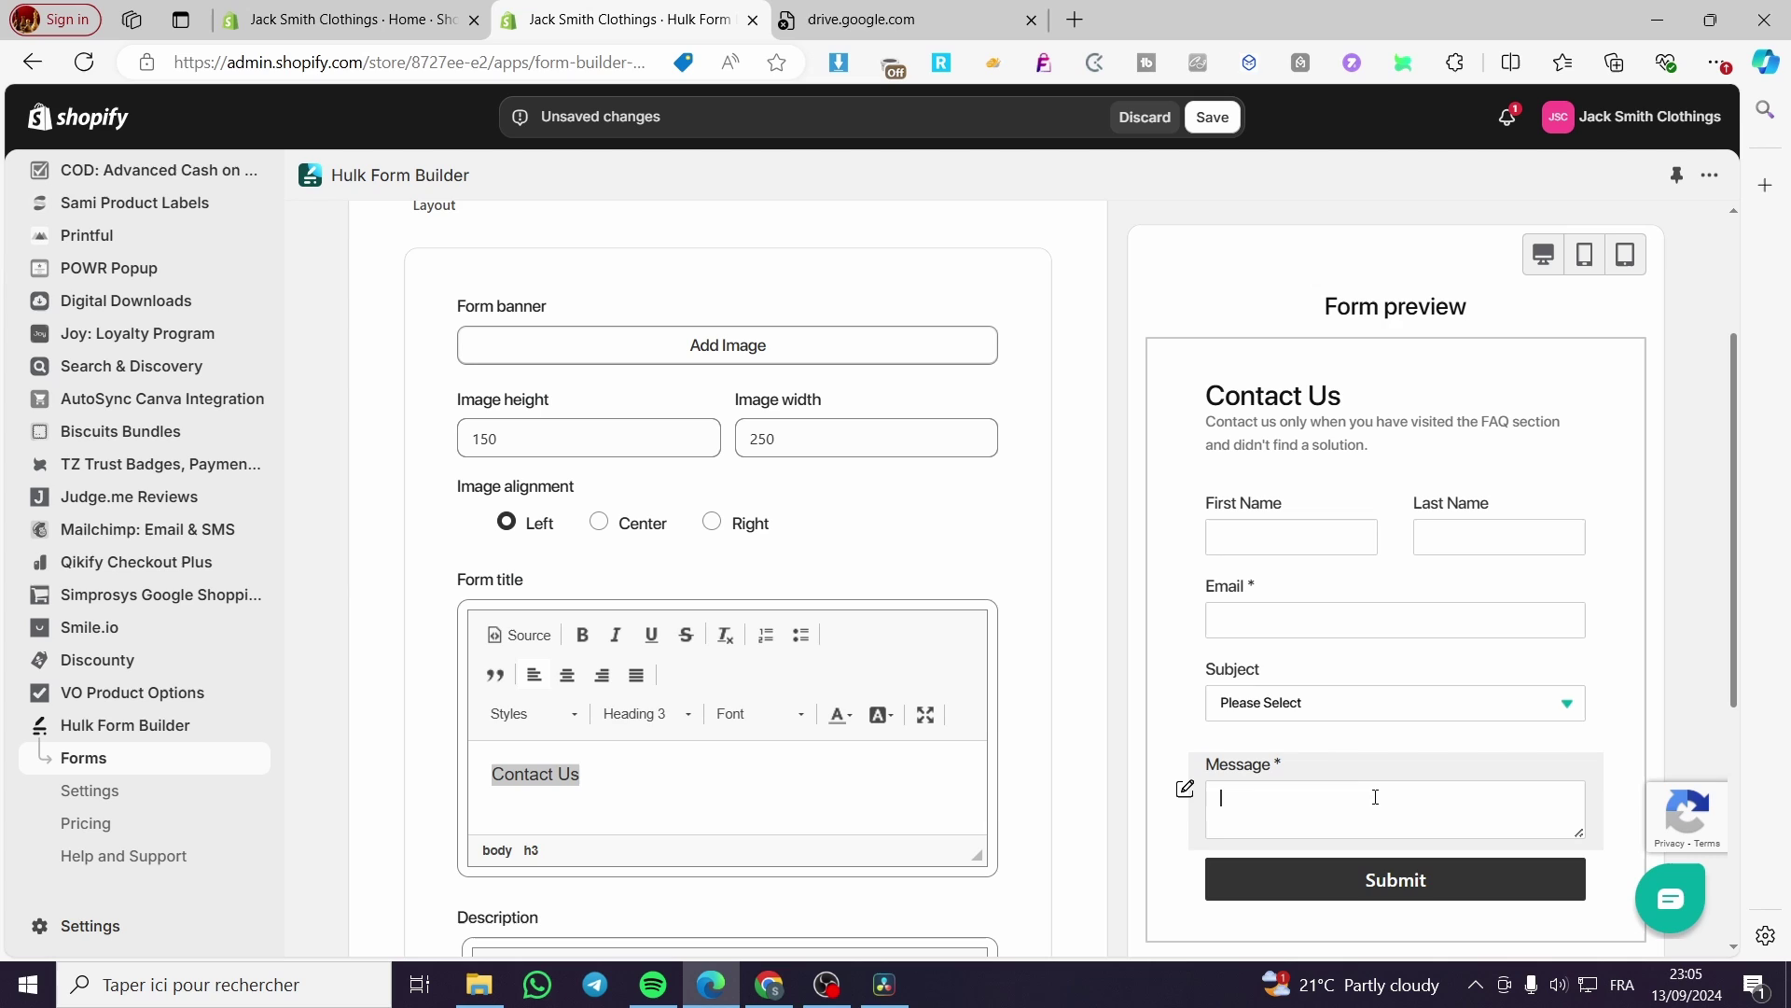
{"action": "scroll", "coordinate": [1422, 909], "scroll_direction": "down", "scroll_amount": 3}
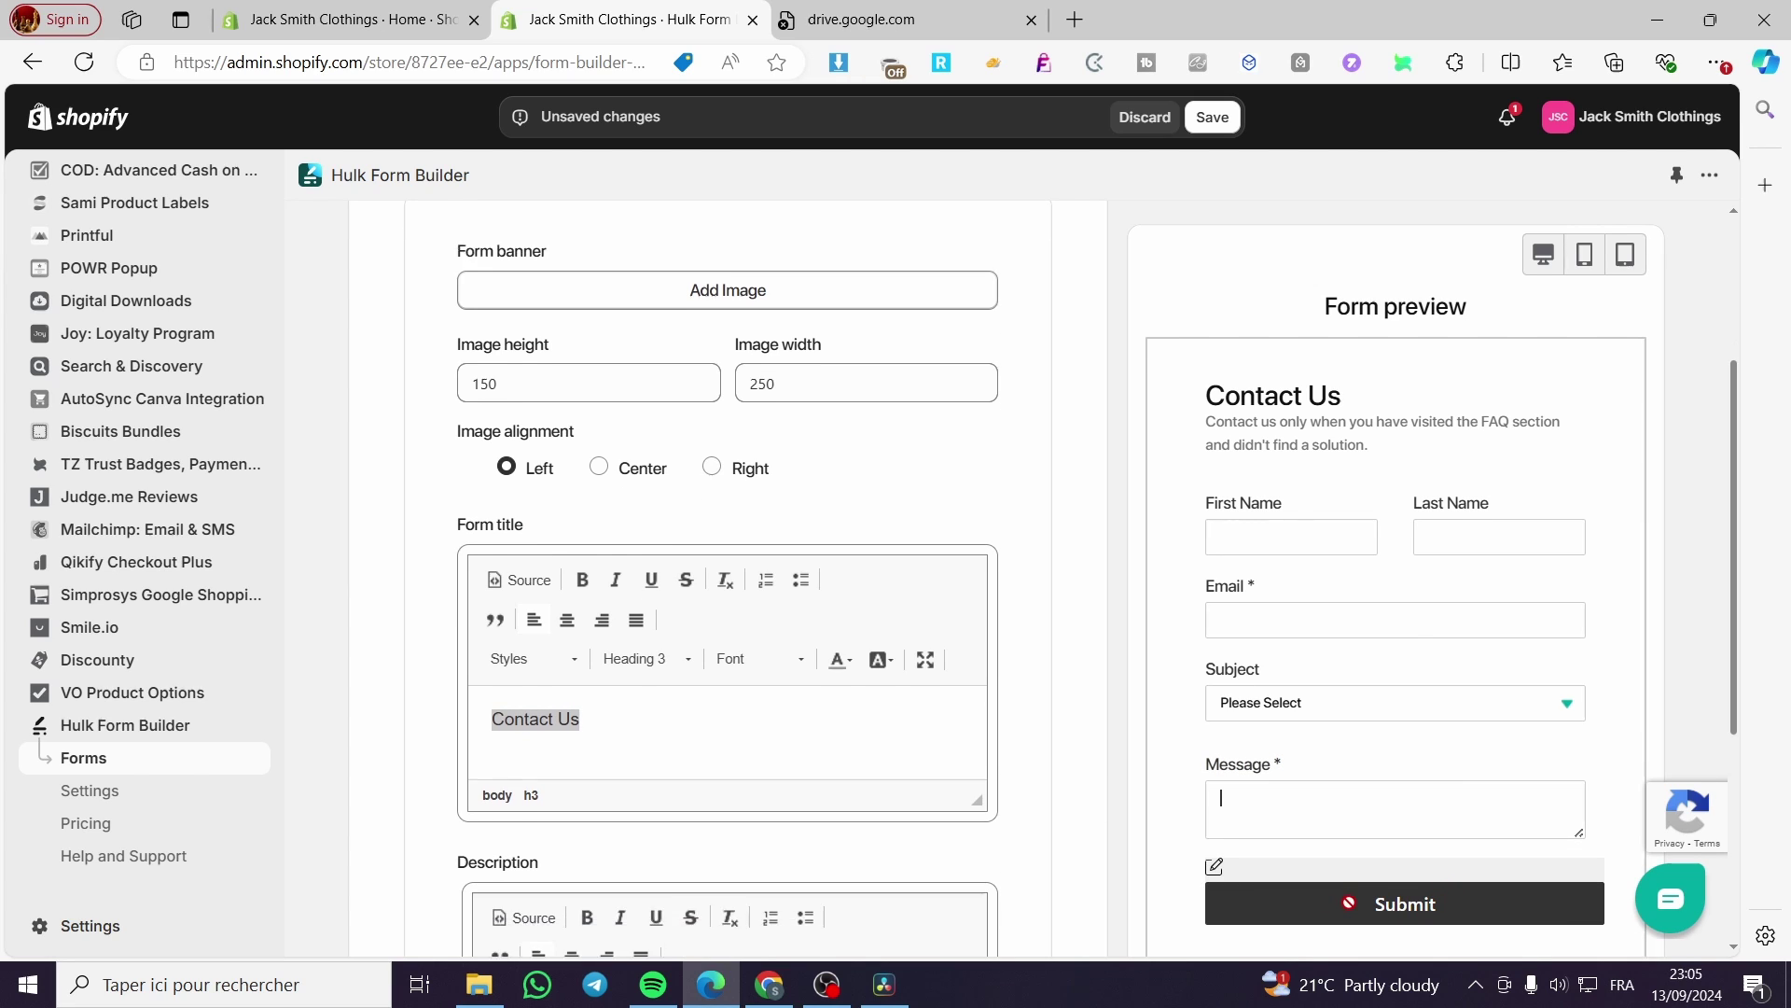
{"action": "mouse_move", "coordinate": [1415, 863]}
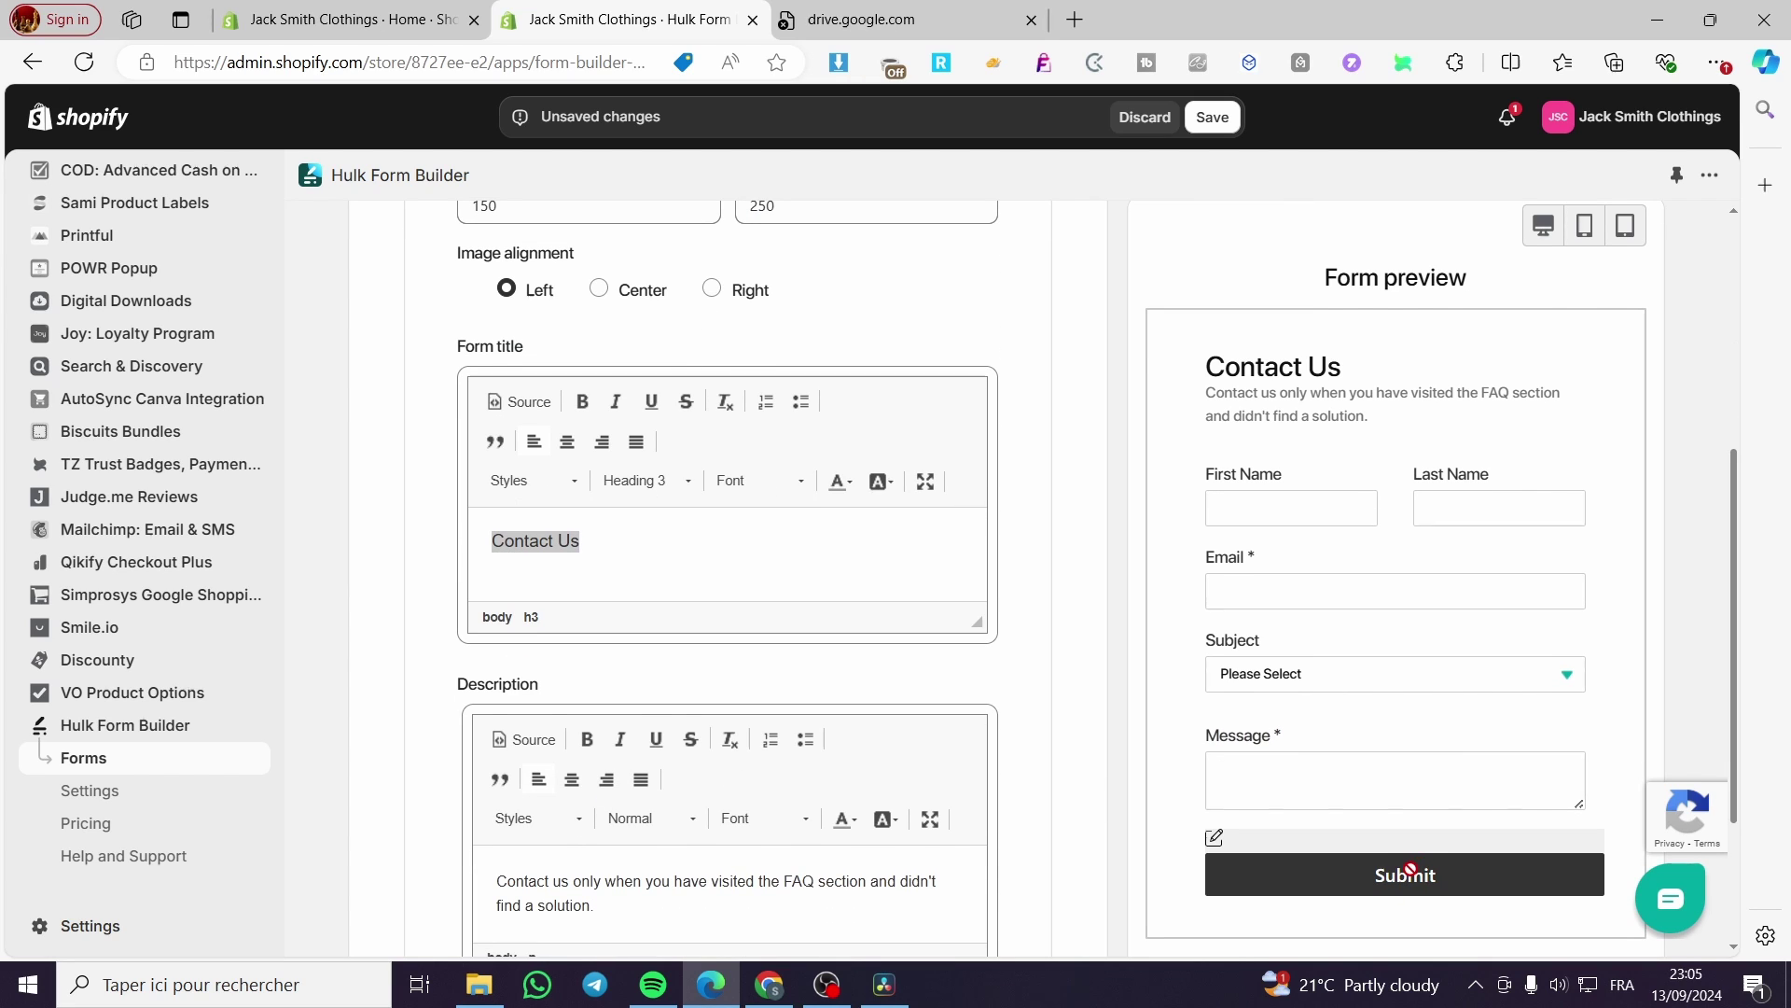
{"action": "scroll", "coordinate": [1398, 870], "scroll_direction": "up", "scroll_amount": 5}
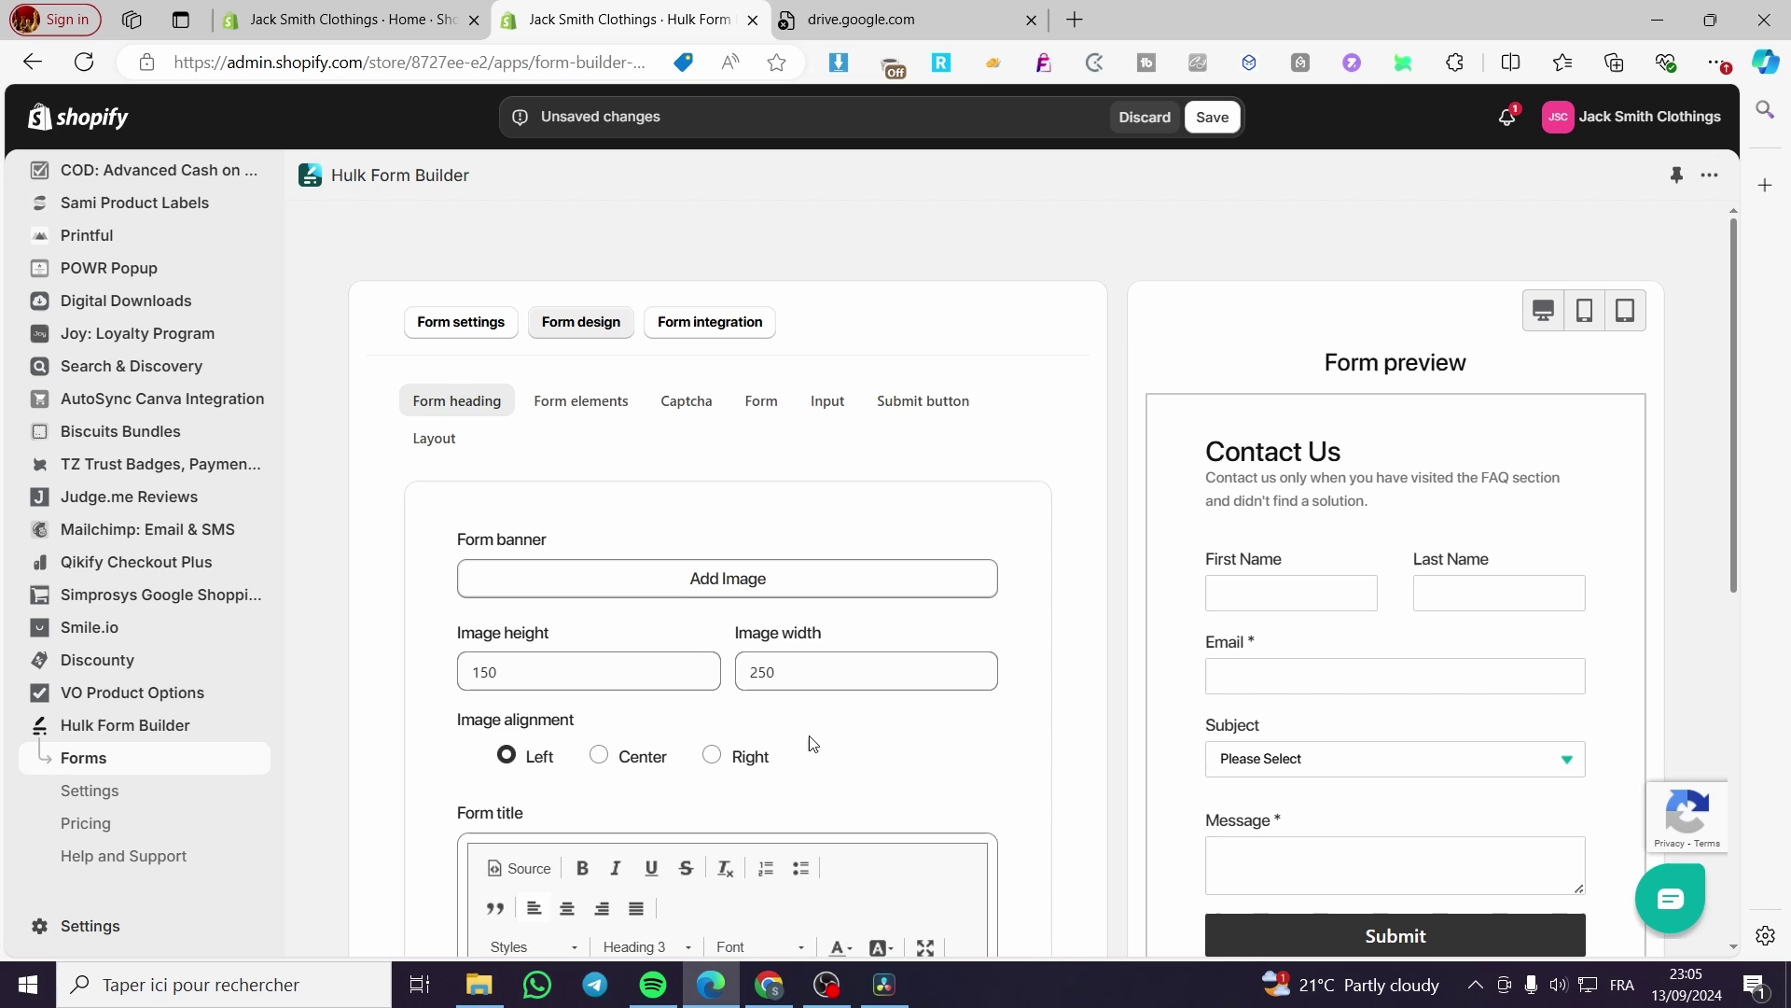
- Look through the form's fields list and captcha protection options
{"action": "left_click", "coordinate": [585, 402]}
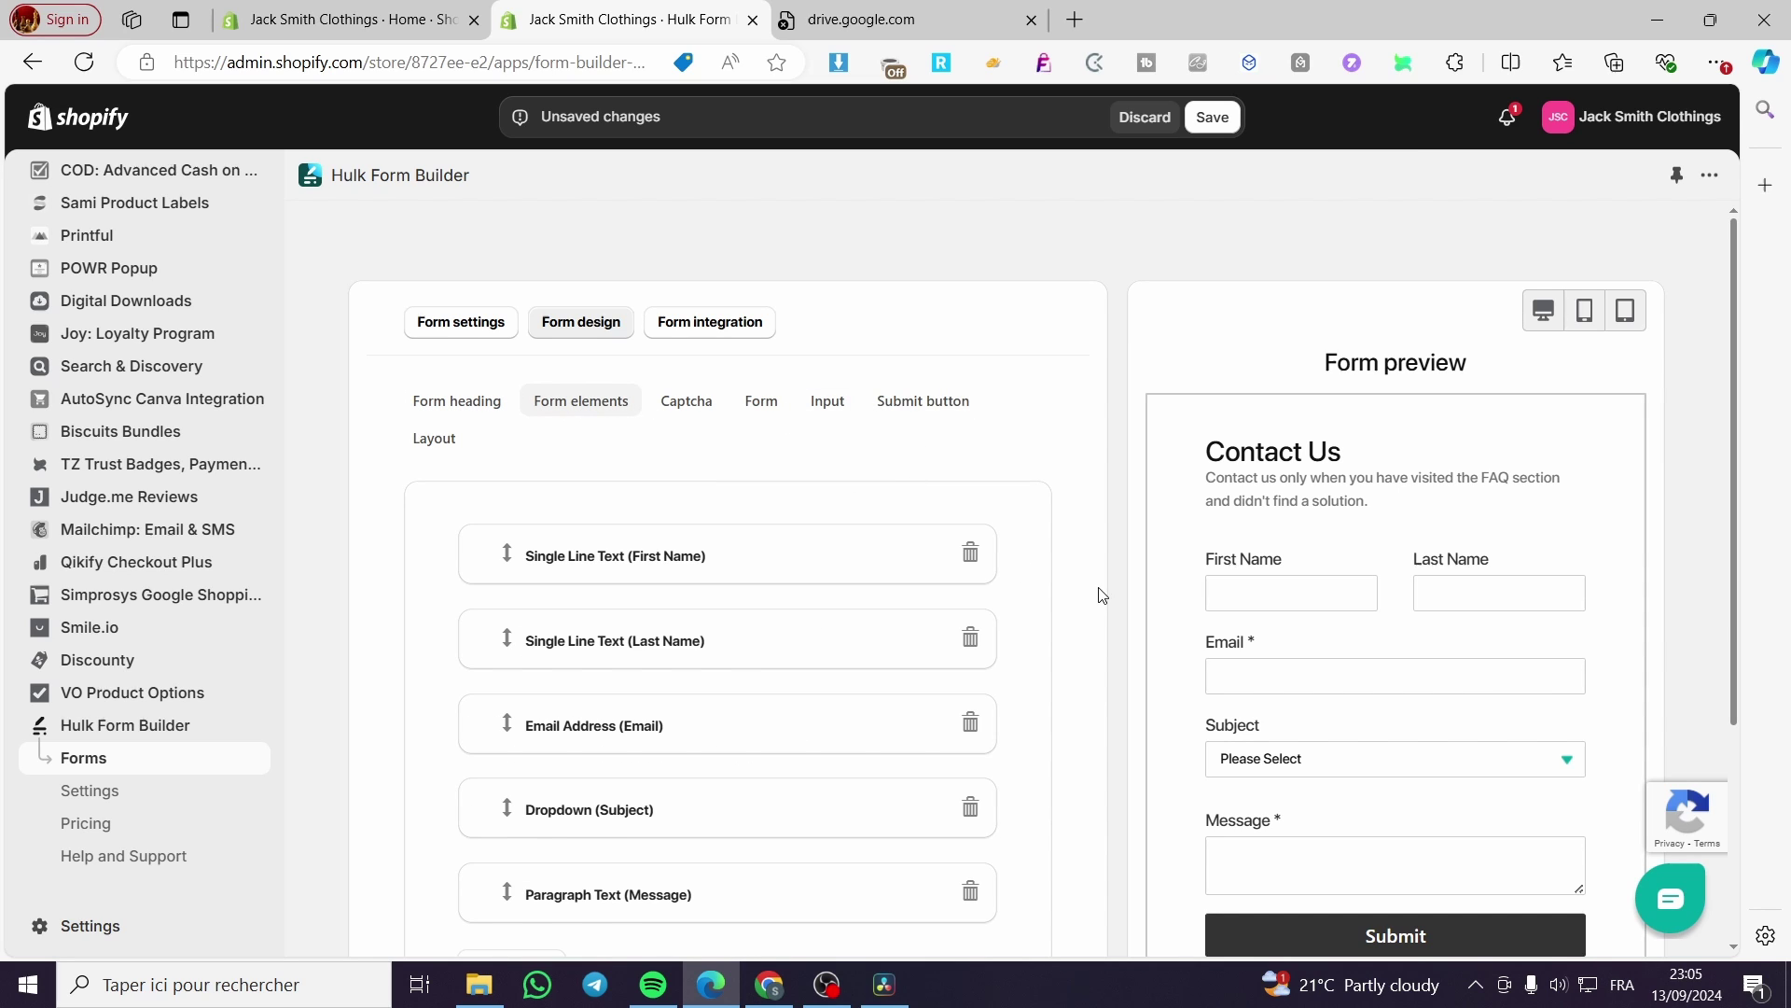
{"action": "scroll", "coordinate": [938, 594], "scroll_direction": "down", "scroll_amount": 1}
{"action": "scroll", "coordinate": [491, 576], "scroll_direction": "down", "scroll_amount": 1}
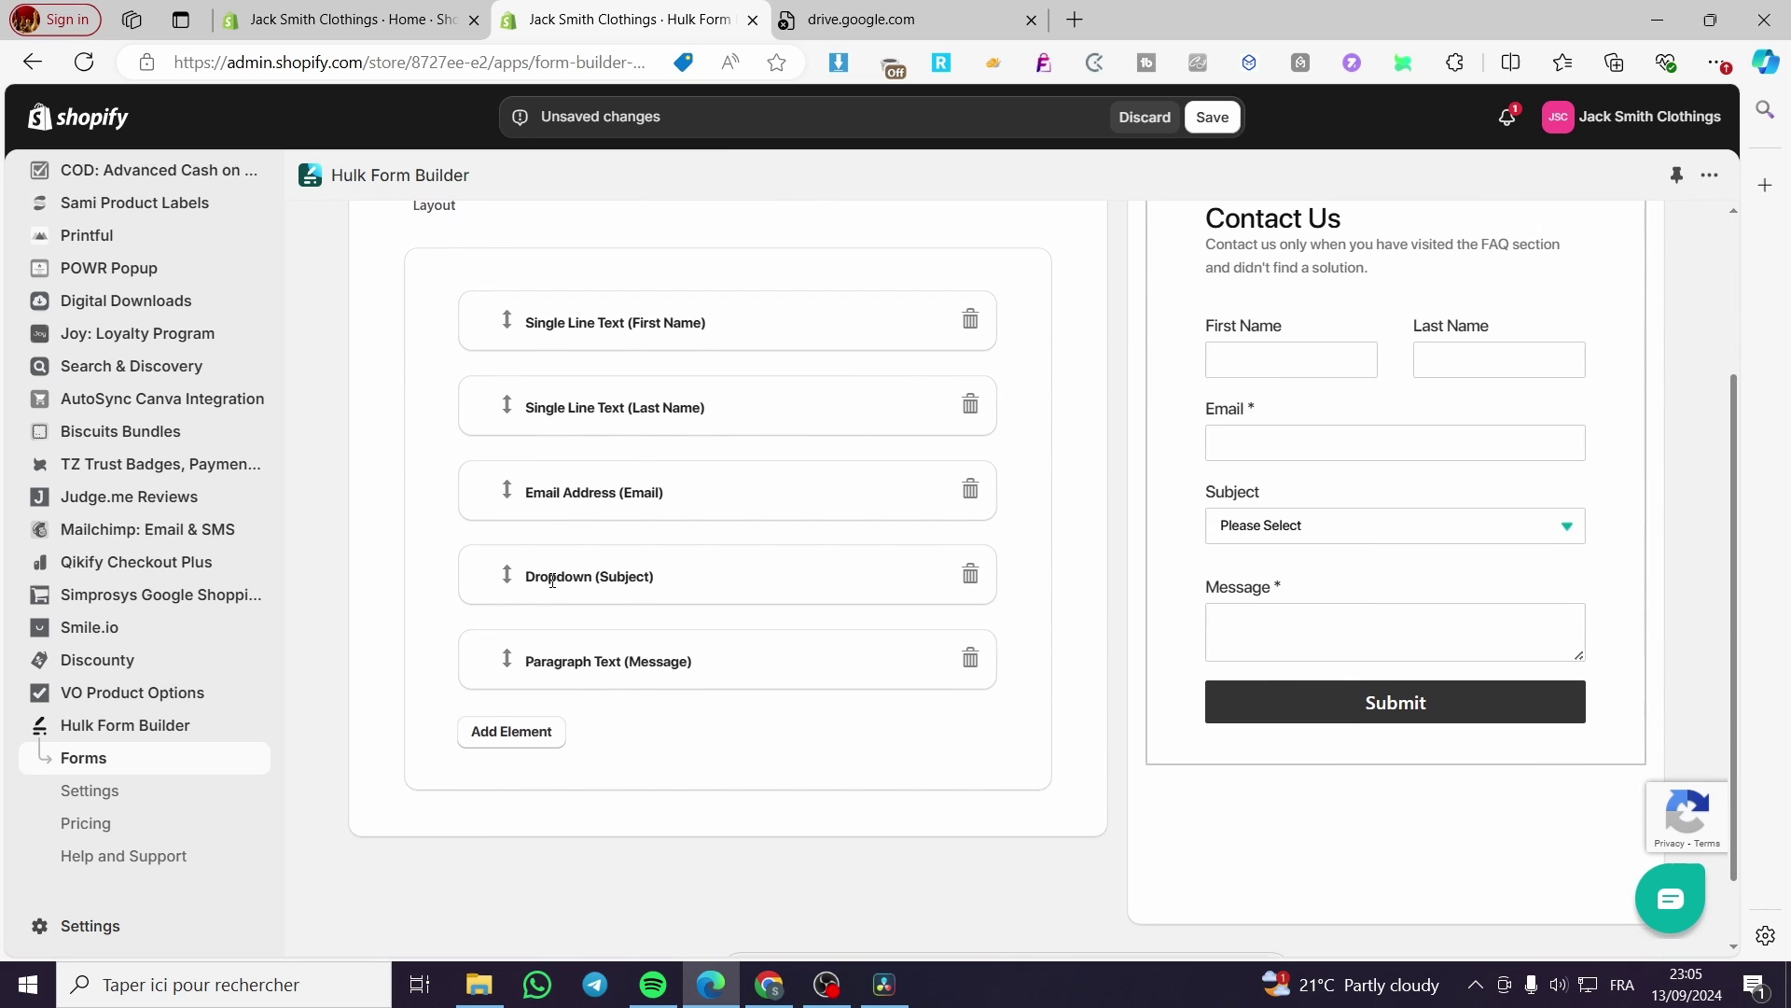
{"action": "scroll", "coordinate": [714, 392], "scroll_direction": "up", "scroll_amount": 2}
{"action": "left_click", "coordinate": [707, 404]}
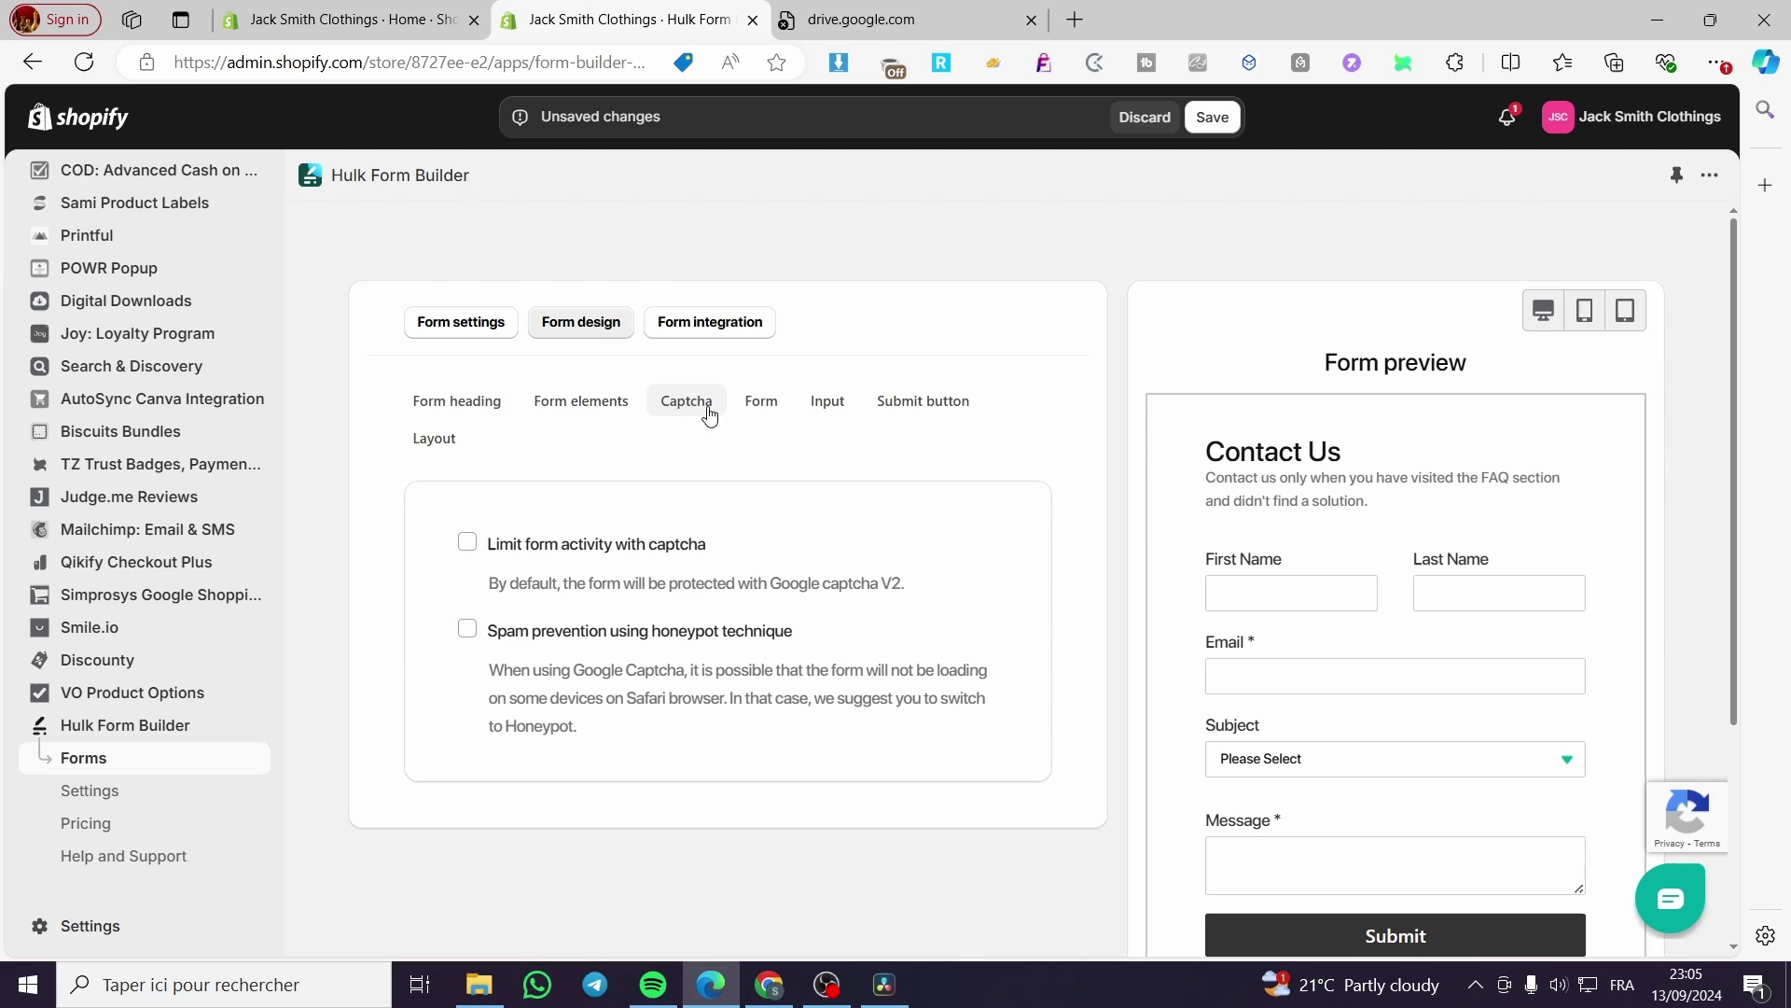
{"action": "scroll", "coordinate": [1347, 592], "scroll_direction": "down", "scroll_amount": 2}
{"action": "scroll", "coordinate": [1080, 542], "scroll_direction": "up", "scroll_amount": 2}
- Set the form background type to Color with blue #0069e4
{"action": "left_click", "coordinate": [770, 402]}
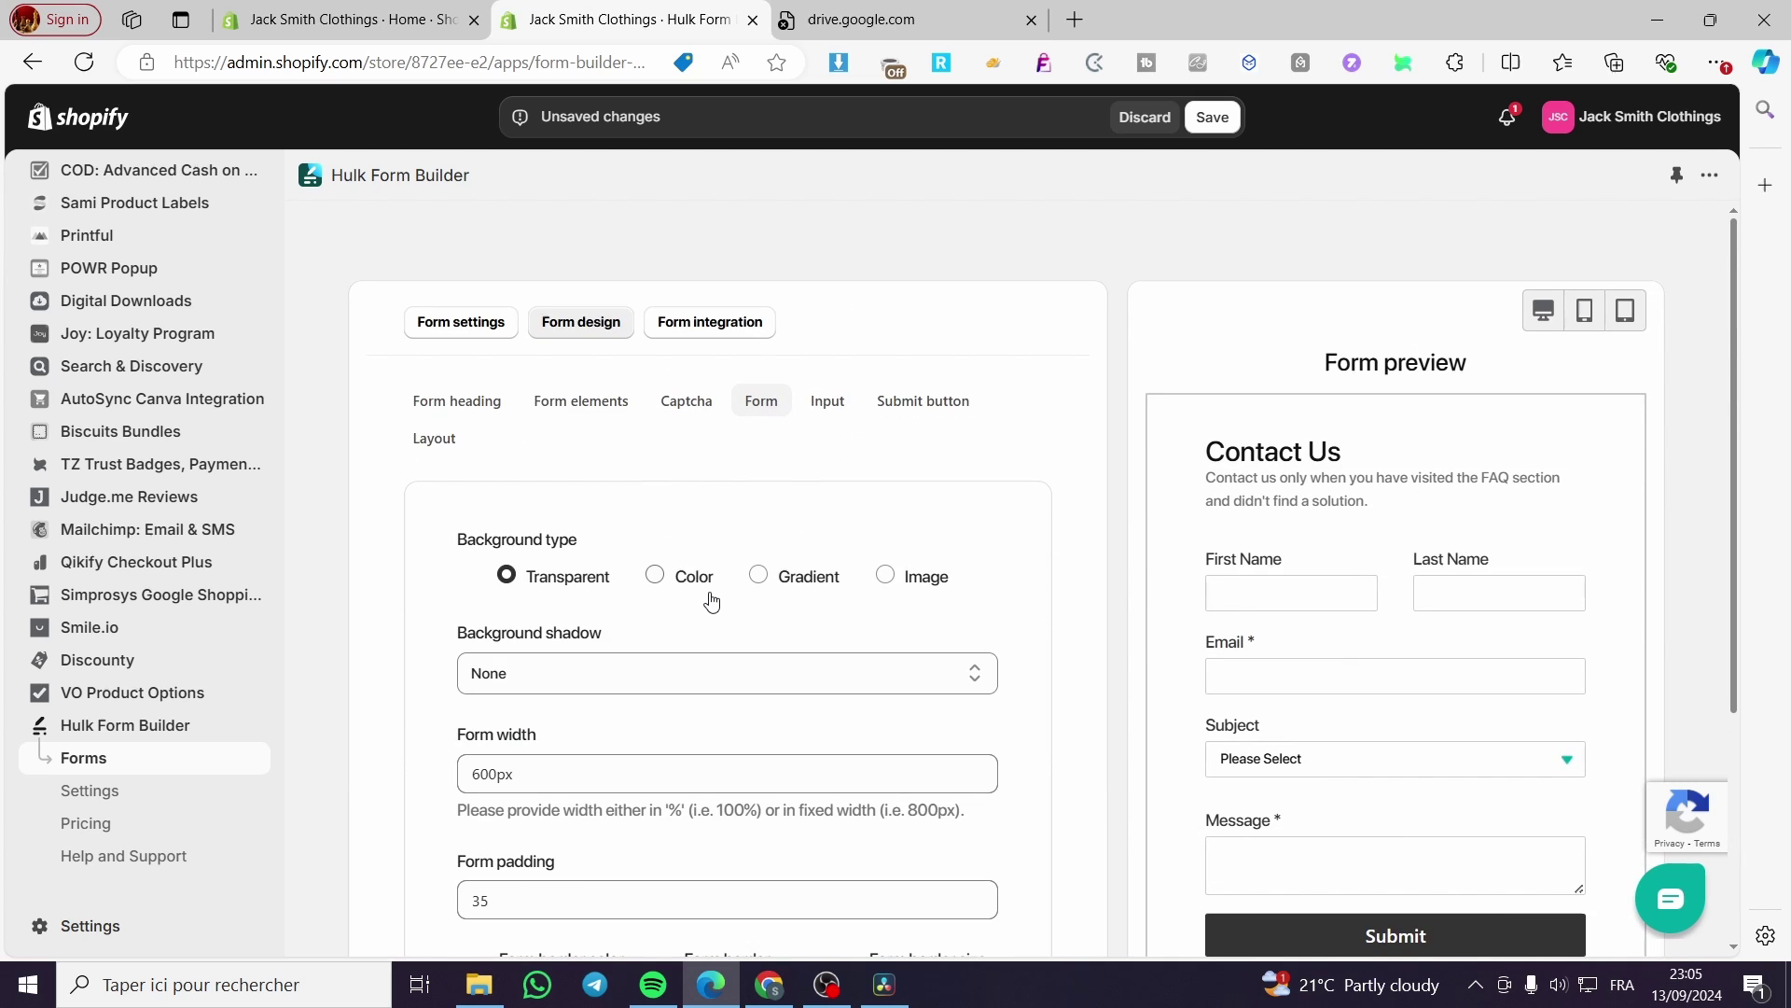
{"action": "left_click", "coordinate": [686, 577]}
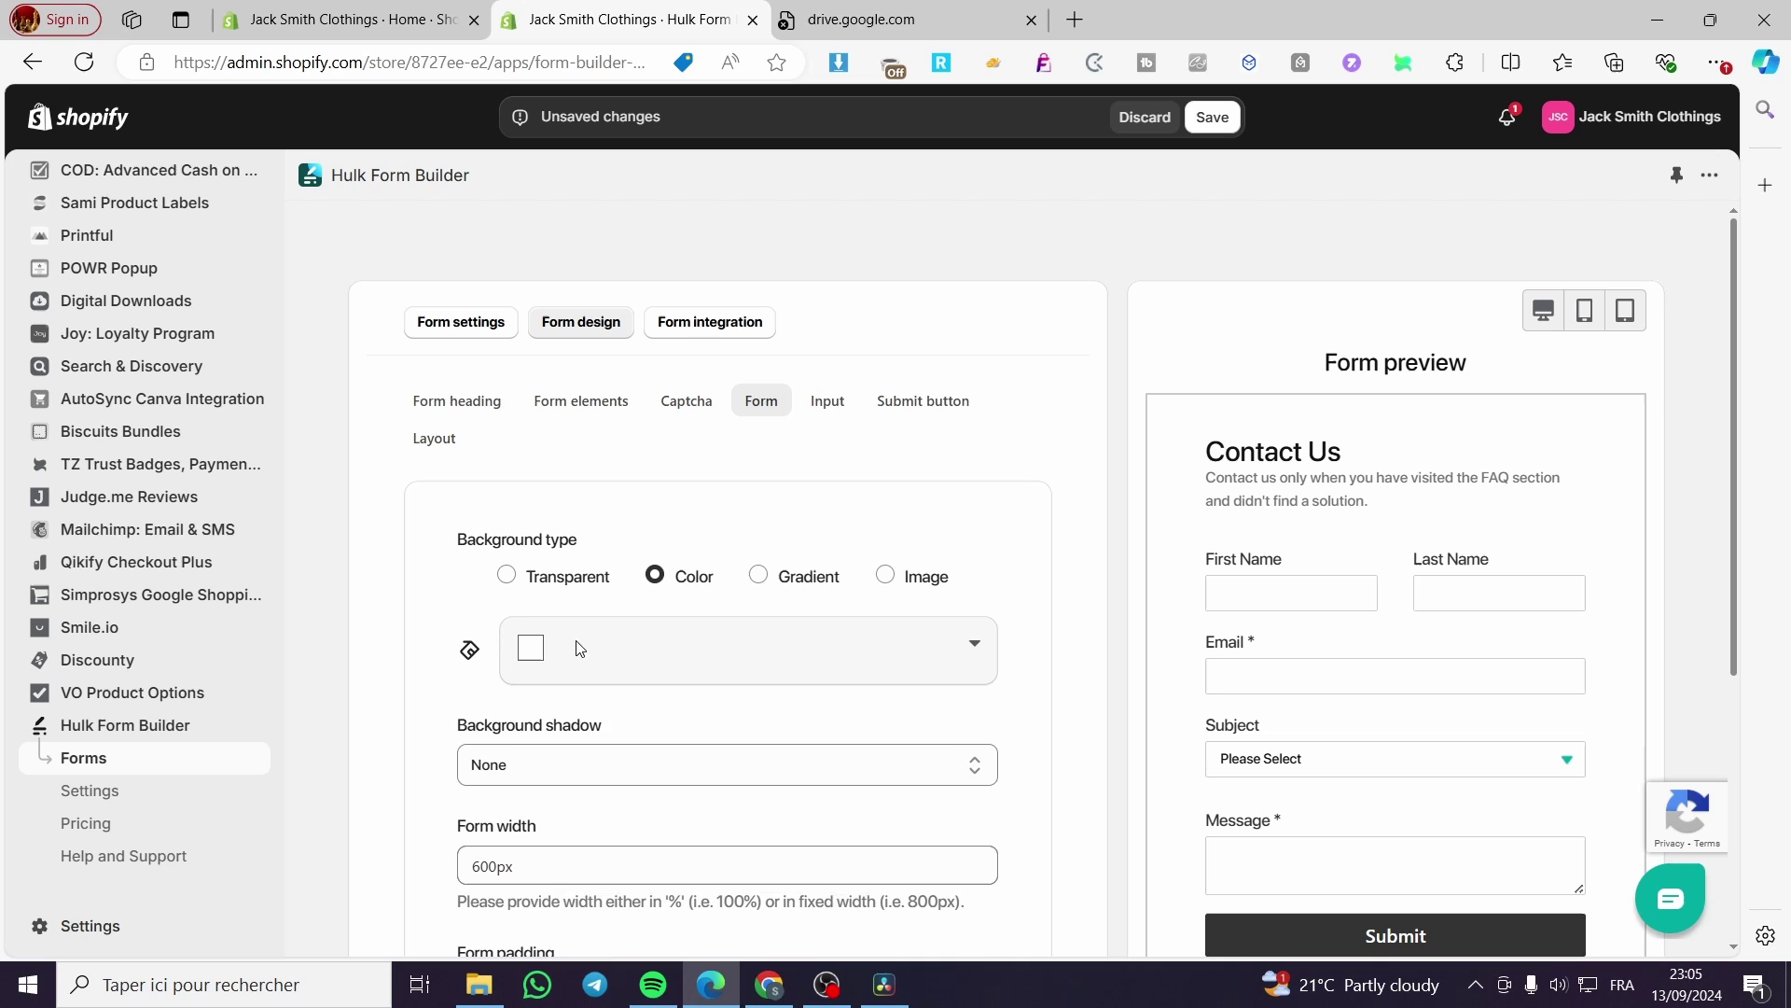
{"action": "left_click", "coordinate": [530, 646]}
{"action": "left_click_drag", "start_coordinate": [662, 699], "coordinate": [716, 784]}
{"action": "left_click", "coordinate": [670, 709]}
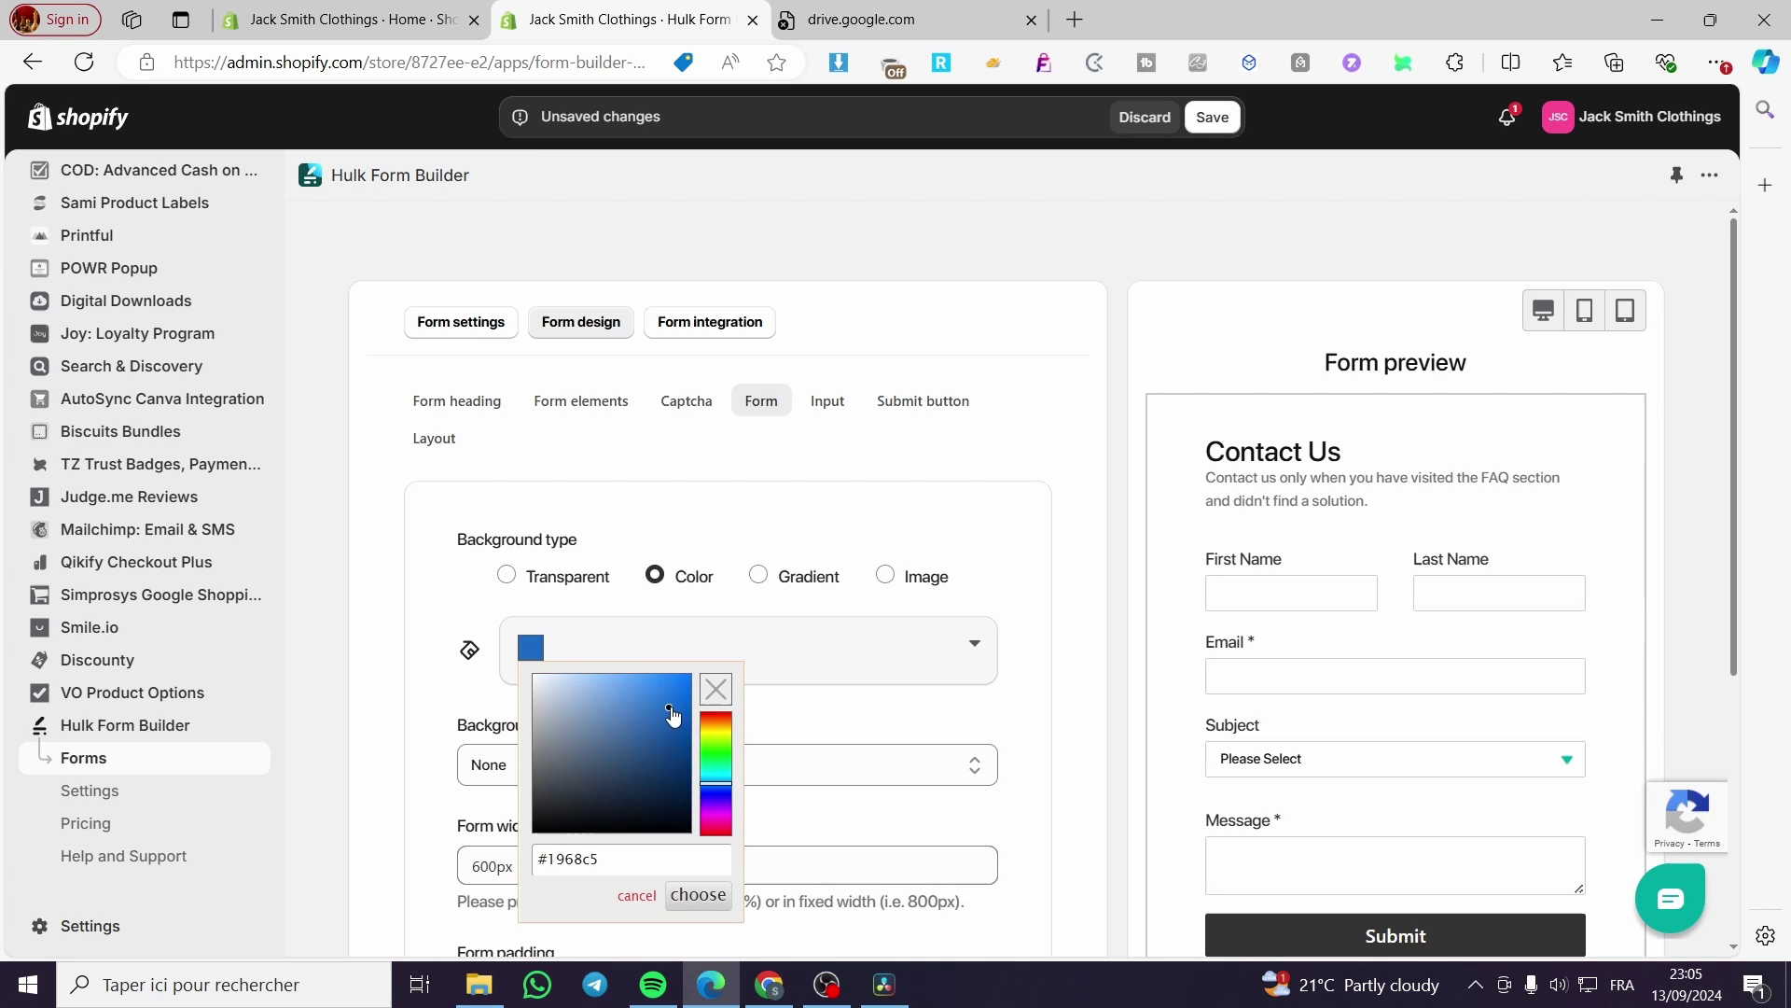
{"action": "left_click", "coordinate": [698, 893]}
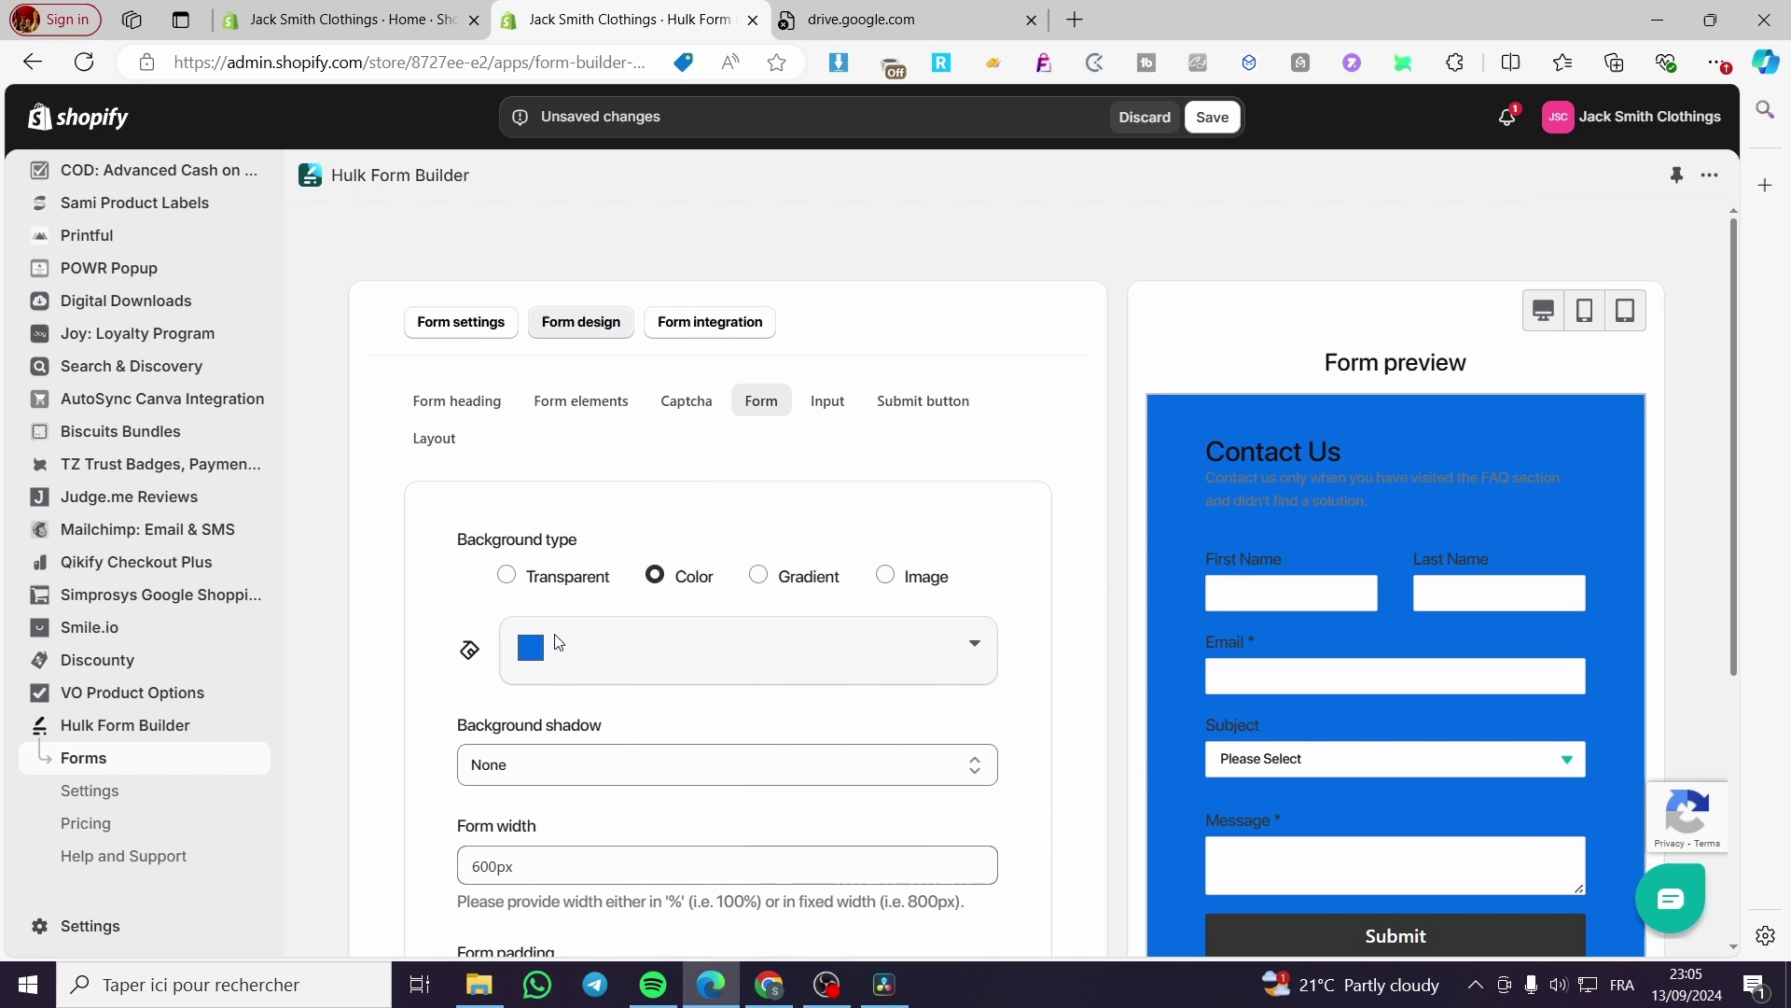
- Switch the background to a gradient with light blue #2cbef0 as the first colour
{"action": "left_click", "coordinate": [786, 585]}
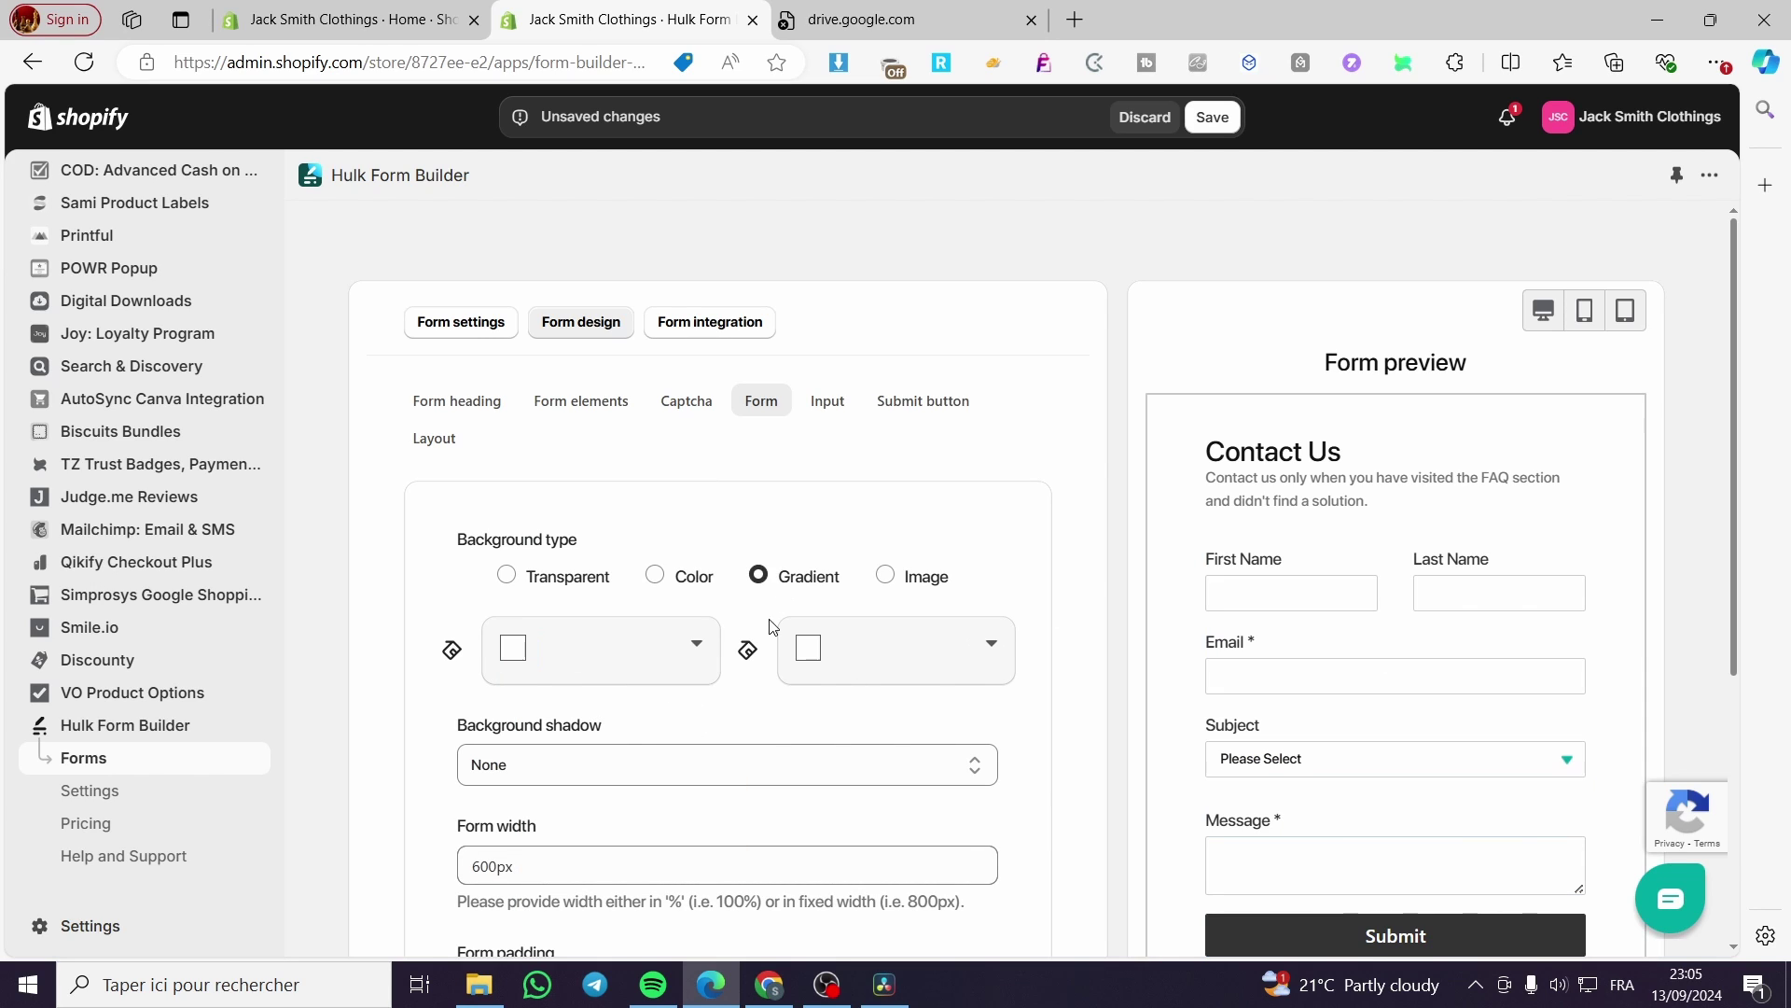
{"action": "left_click", "coordinate": [698, 646]}
{"action": "left_click", "coordinate": [706, 772]}
{"action": "left_click", "coordinate": [626, 689]}
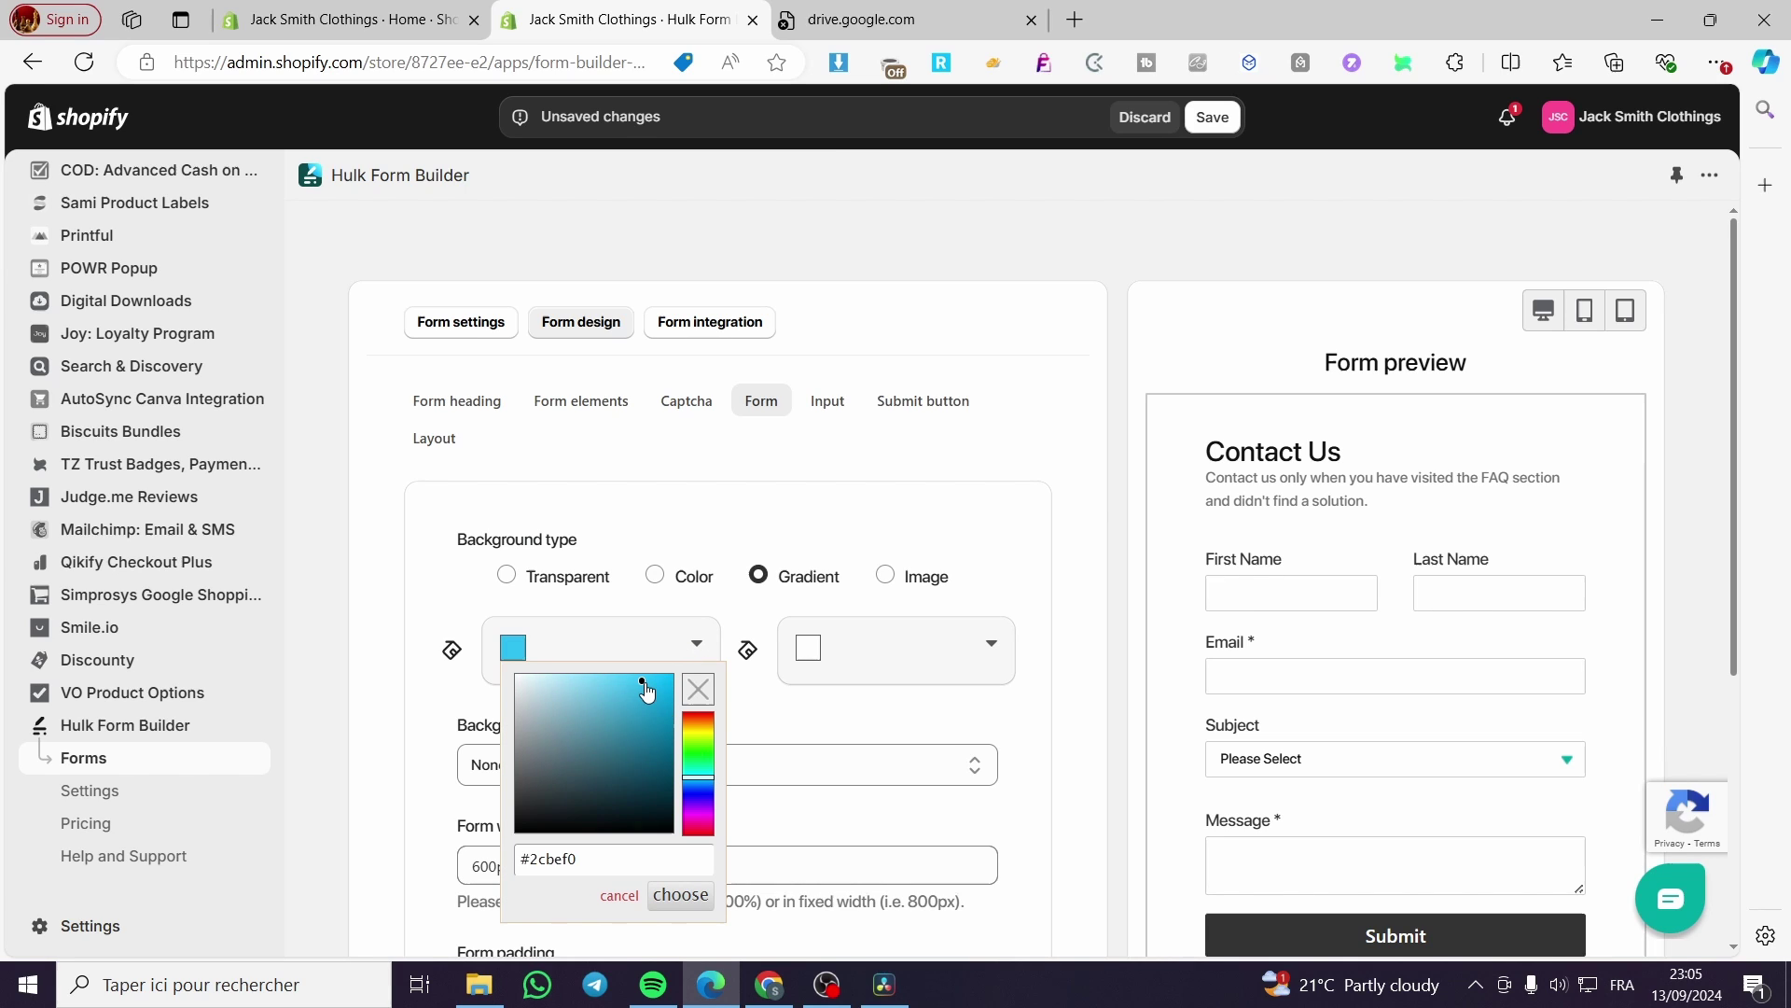
{"action": "left_click", "coordinate": [680, 895]}
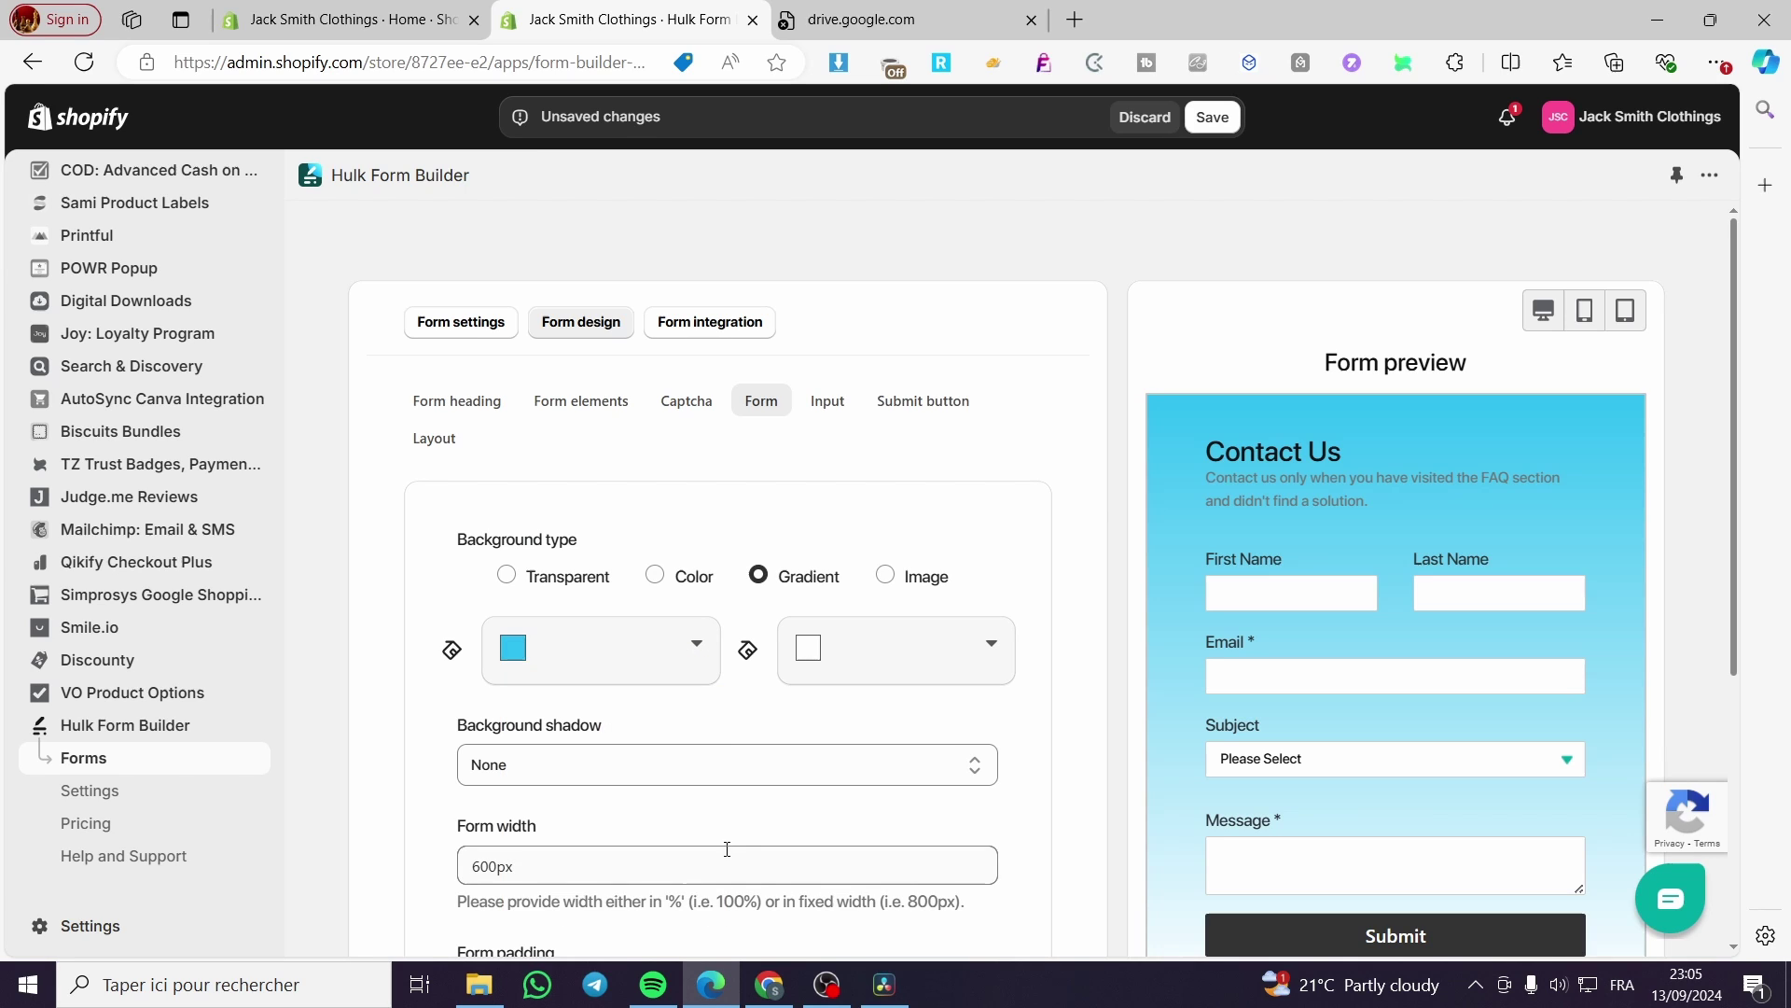
- Set the gradient's second colour to blue #3885f7
{"action": "left_click", "coordinate": [912, 679]}
{"action": "left_click", "coordinate": [994, 774]}
{"action": "left_click", "coordinate": [994, 785]}
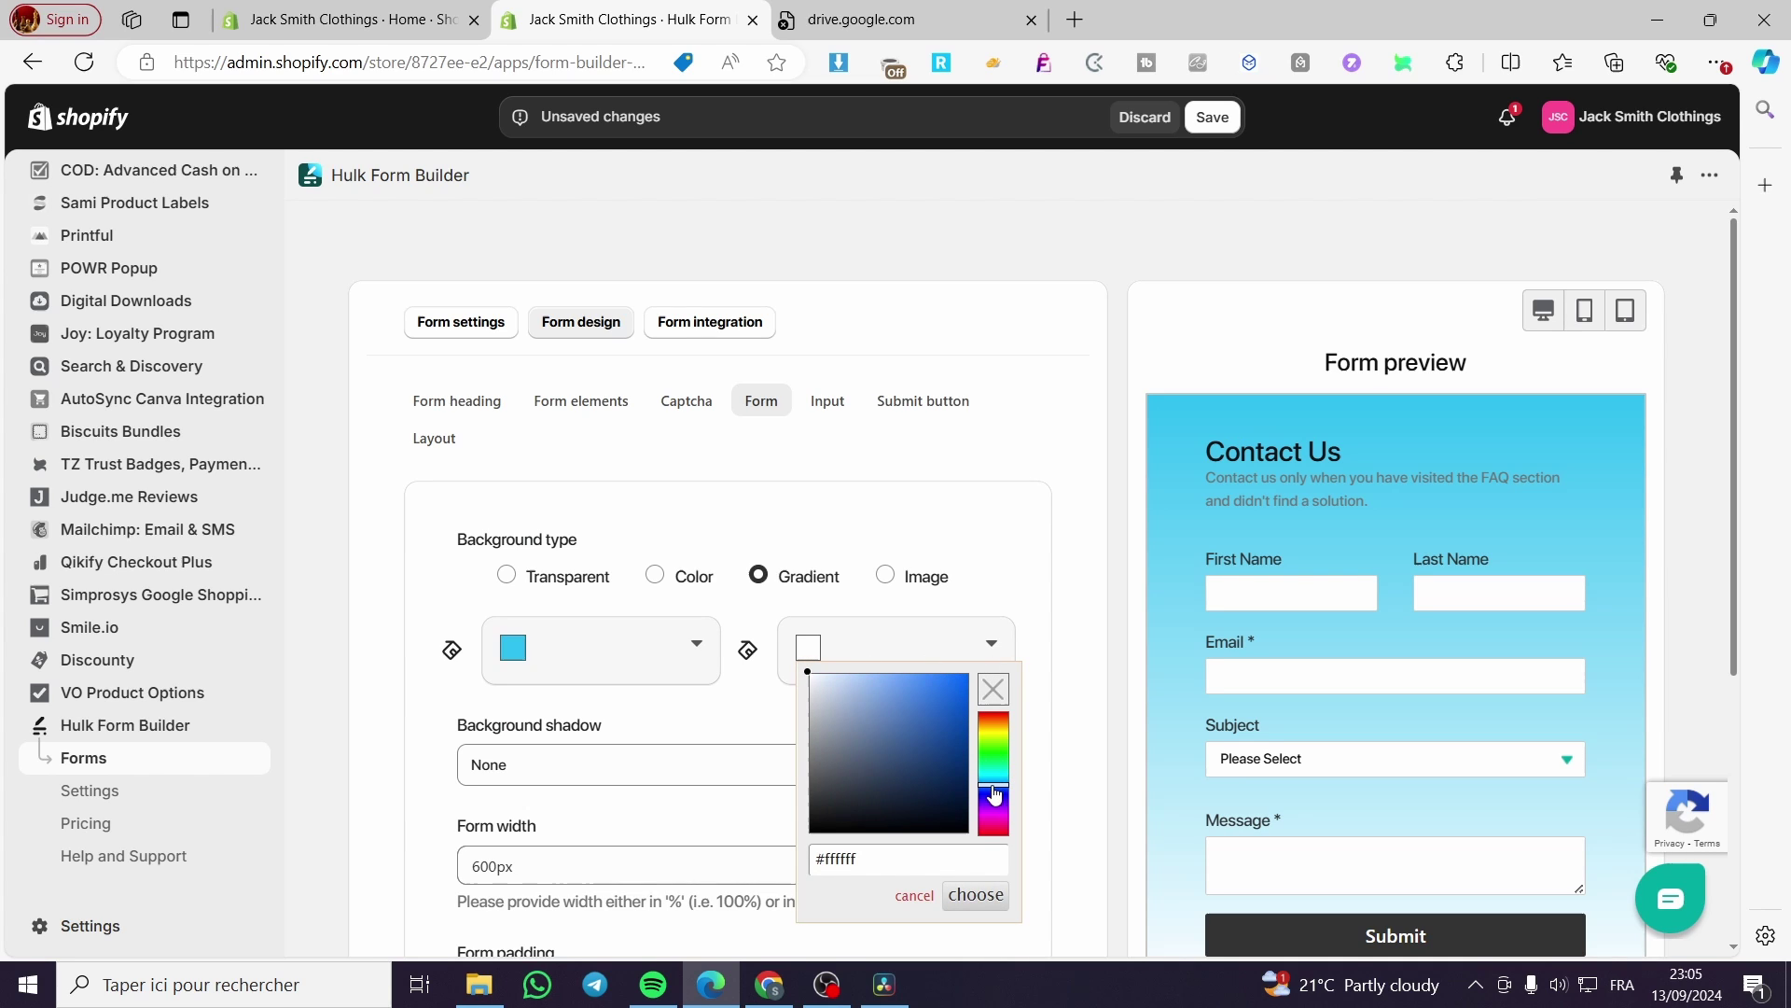
{"action": "left_click_drag", "start_coordinate": [933, 698], "coordinate": [930, 678]}
{"action": "left_click", "coordinate": [976, 895]}
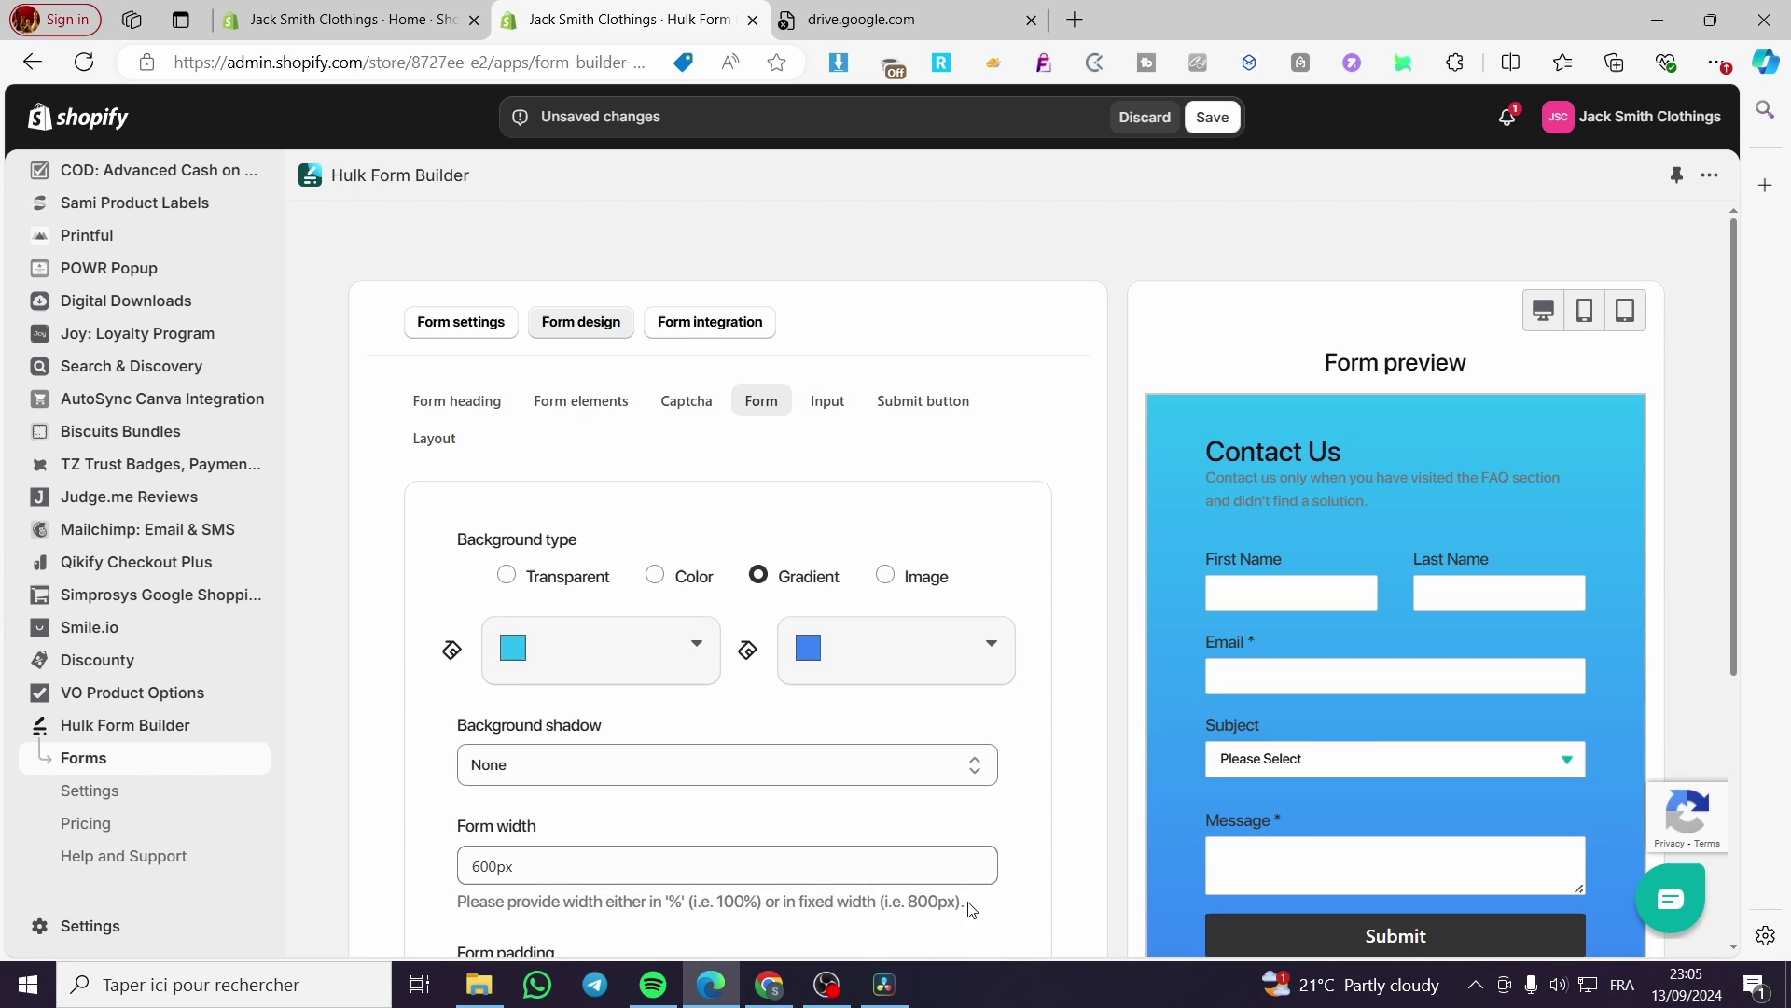
{"action": "scroll", "coordinate": [1381, 719], "scroll_direction": "down", "scroll_amount": 3}
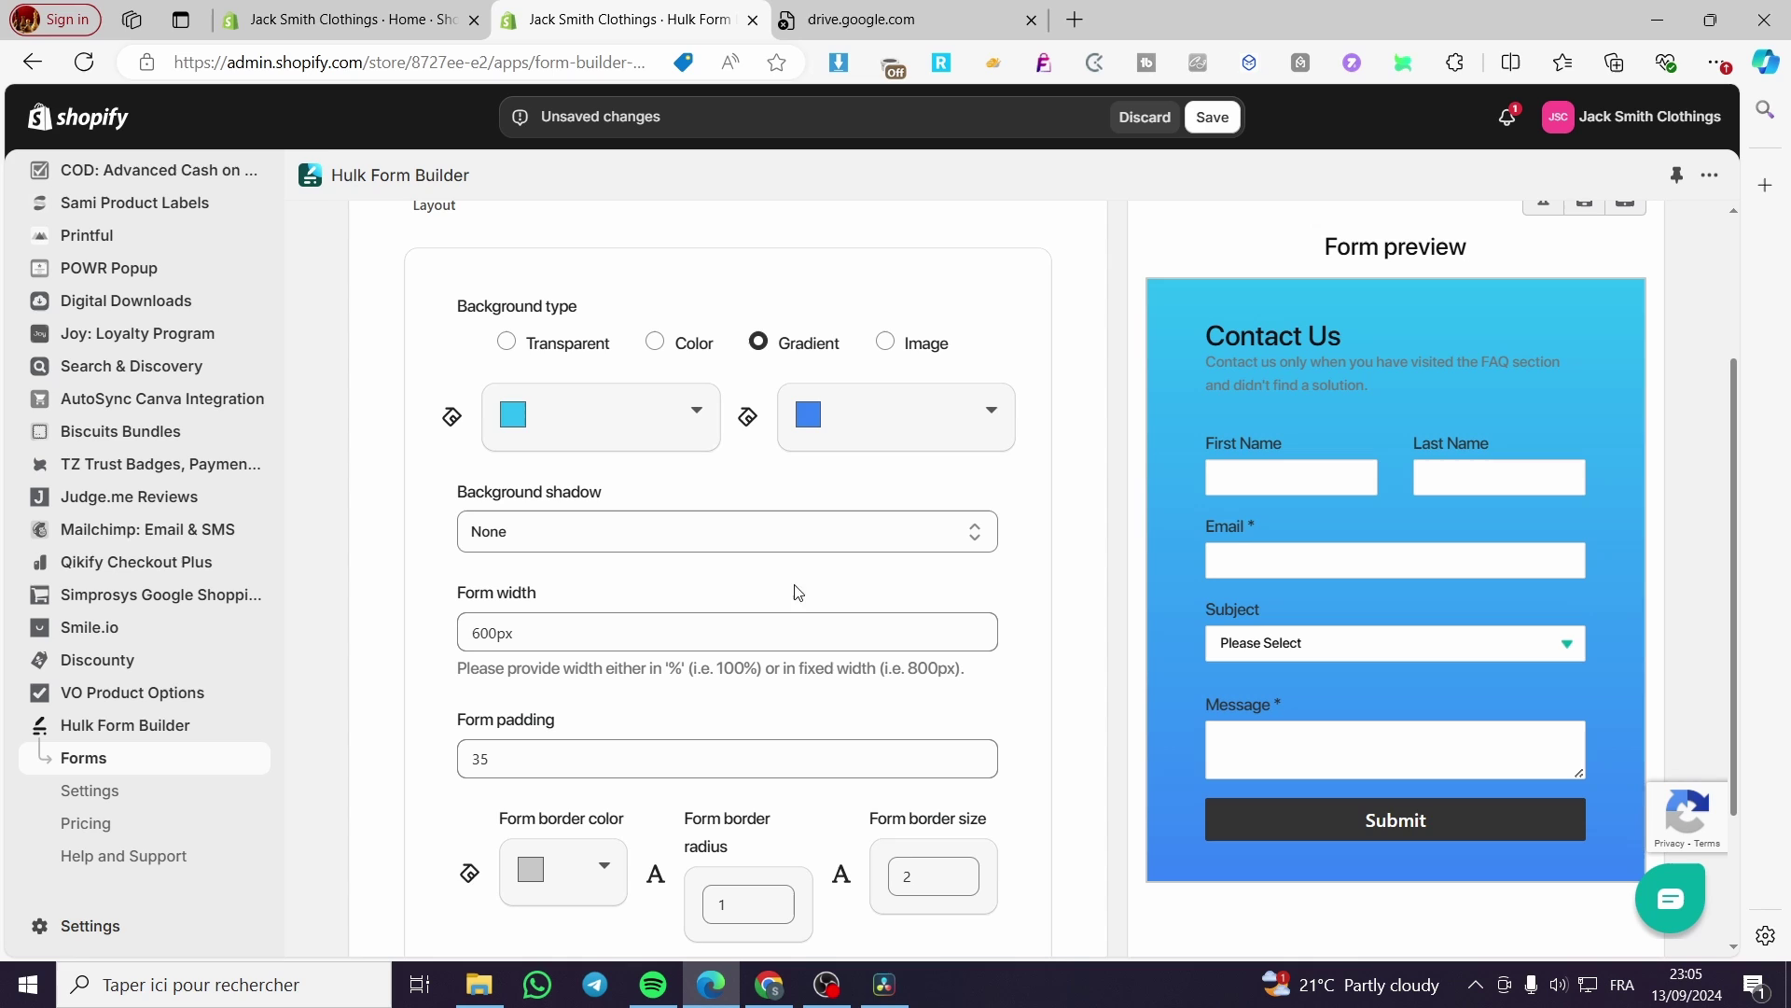
{"action": "scroll", "coordinate": [788, 680], "scroll_direction": "down", "scroll_amount": 2}
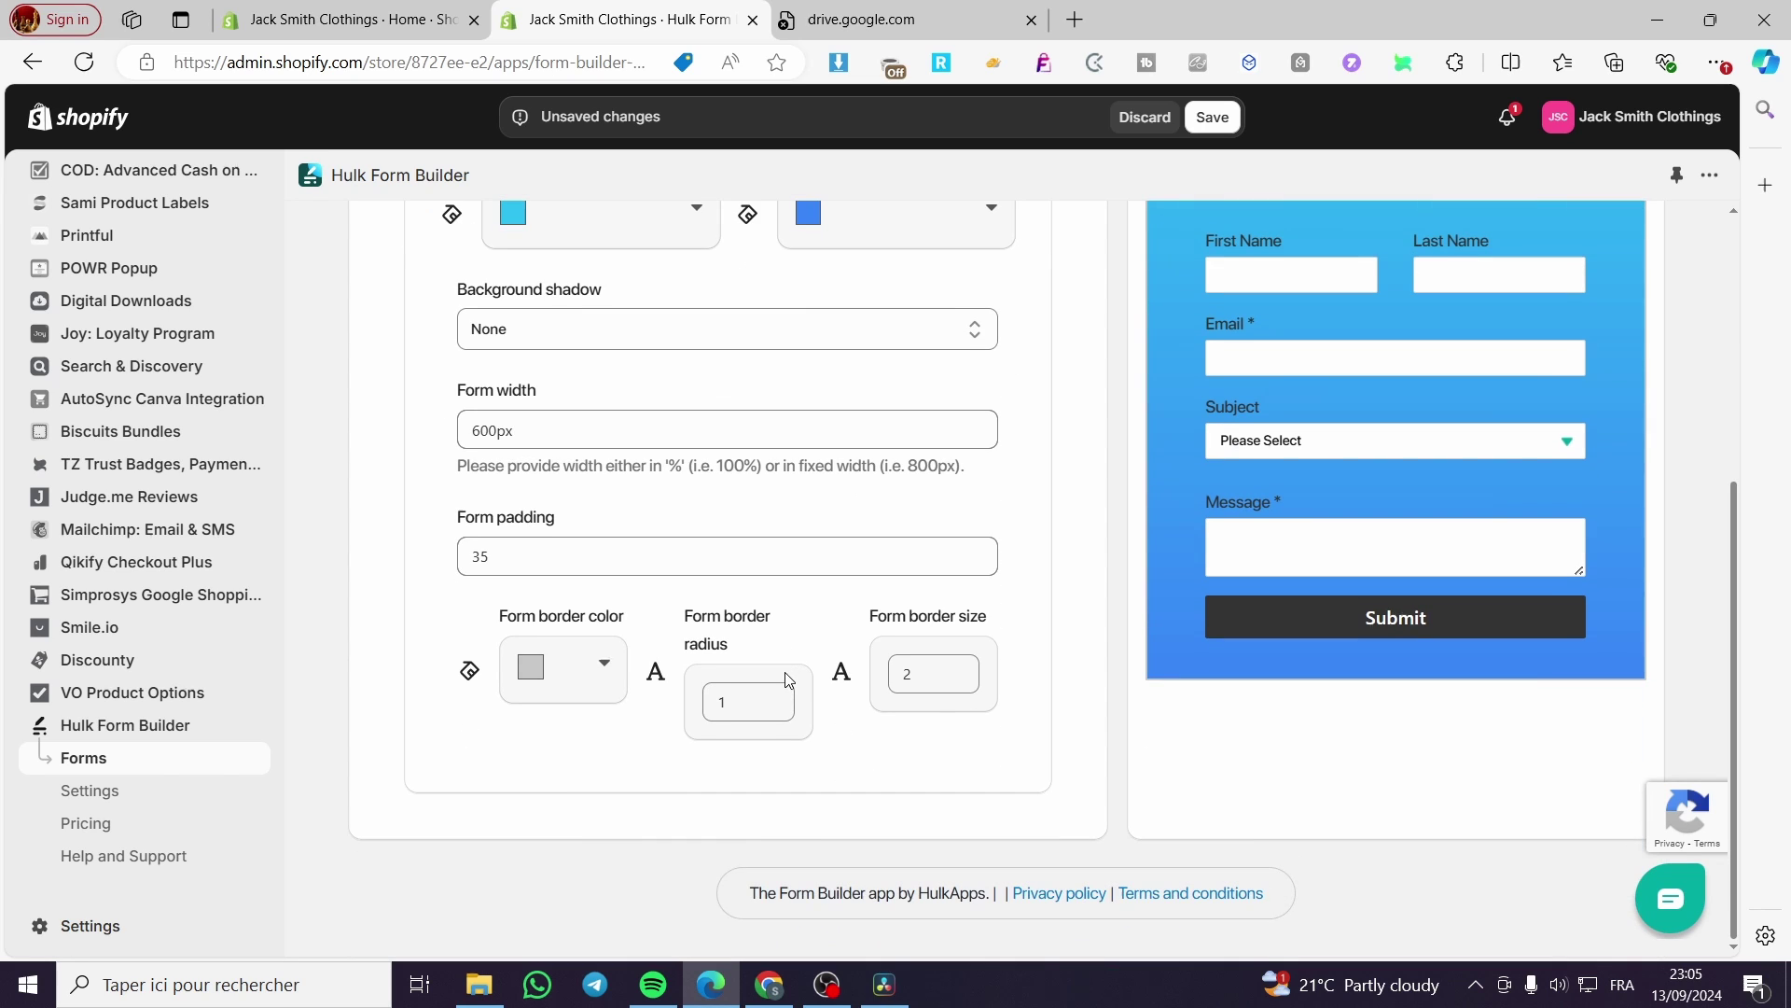
{"action": "scroll", "coordinate": [972, 692], "scroll_direction": "up", "scroll_amount": 5}
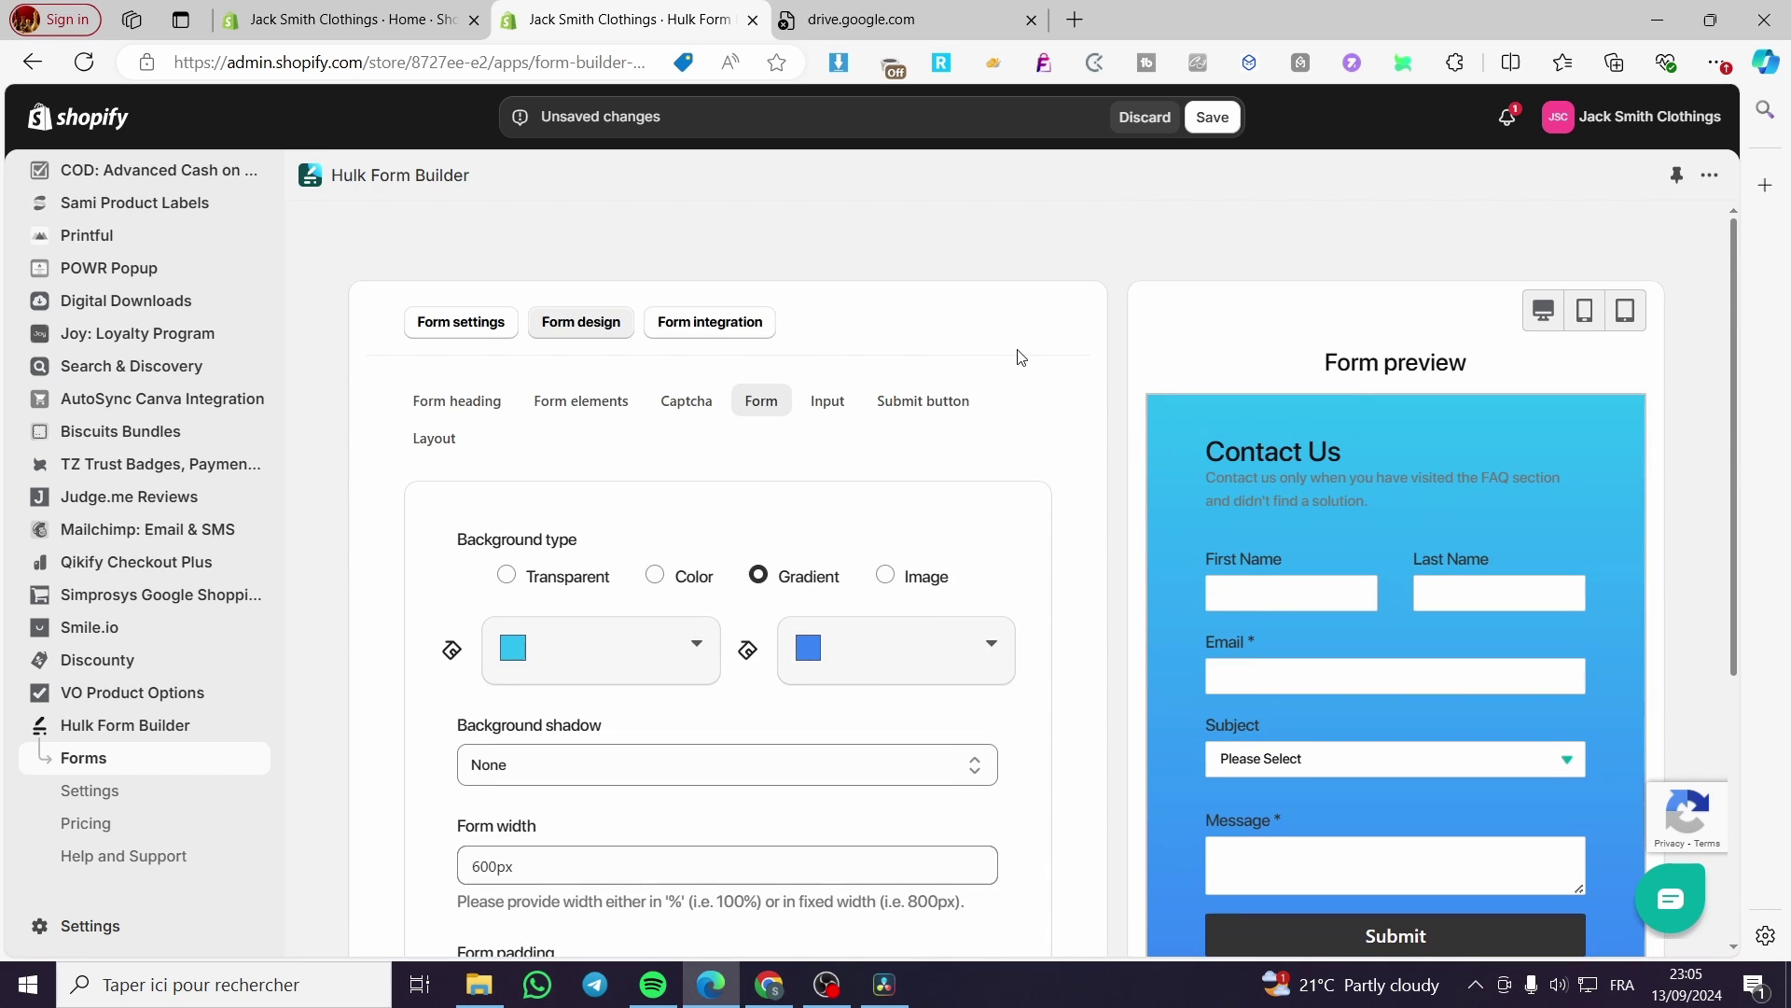
- Save My Form's design changes as a live form and stay in the editor
{"action": "left_click", "coordinate": [1212, 116]}
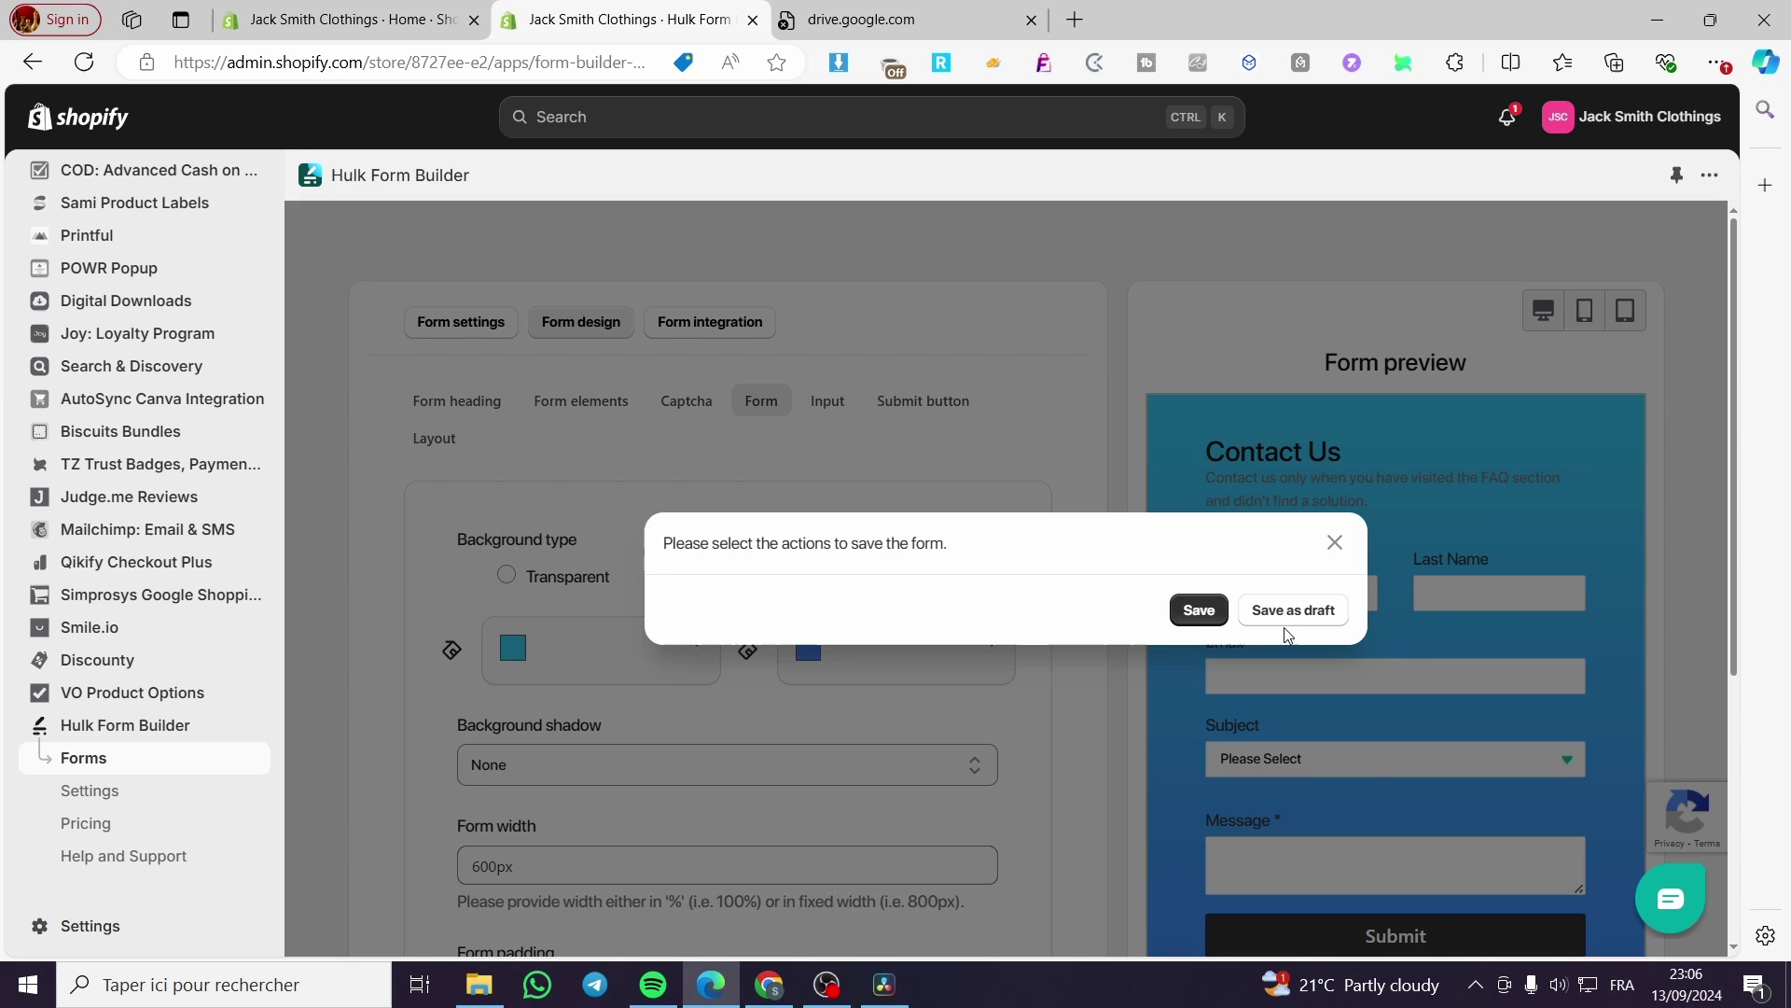
{"action": "left_click", "coordinate": [1201, 610]}
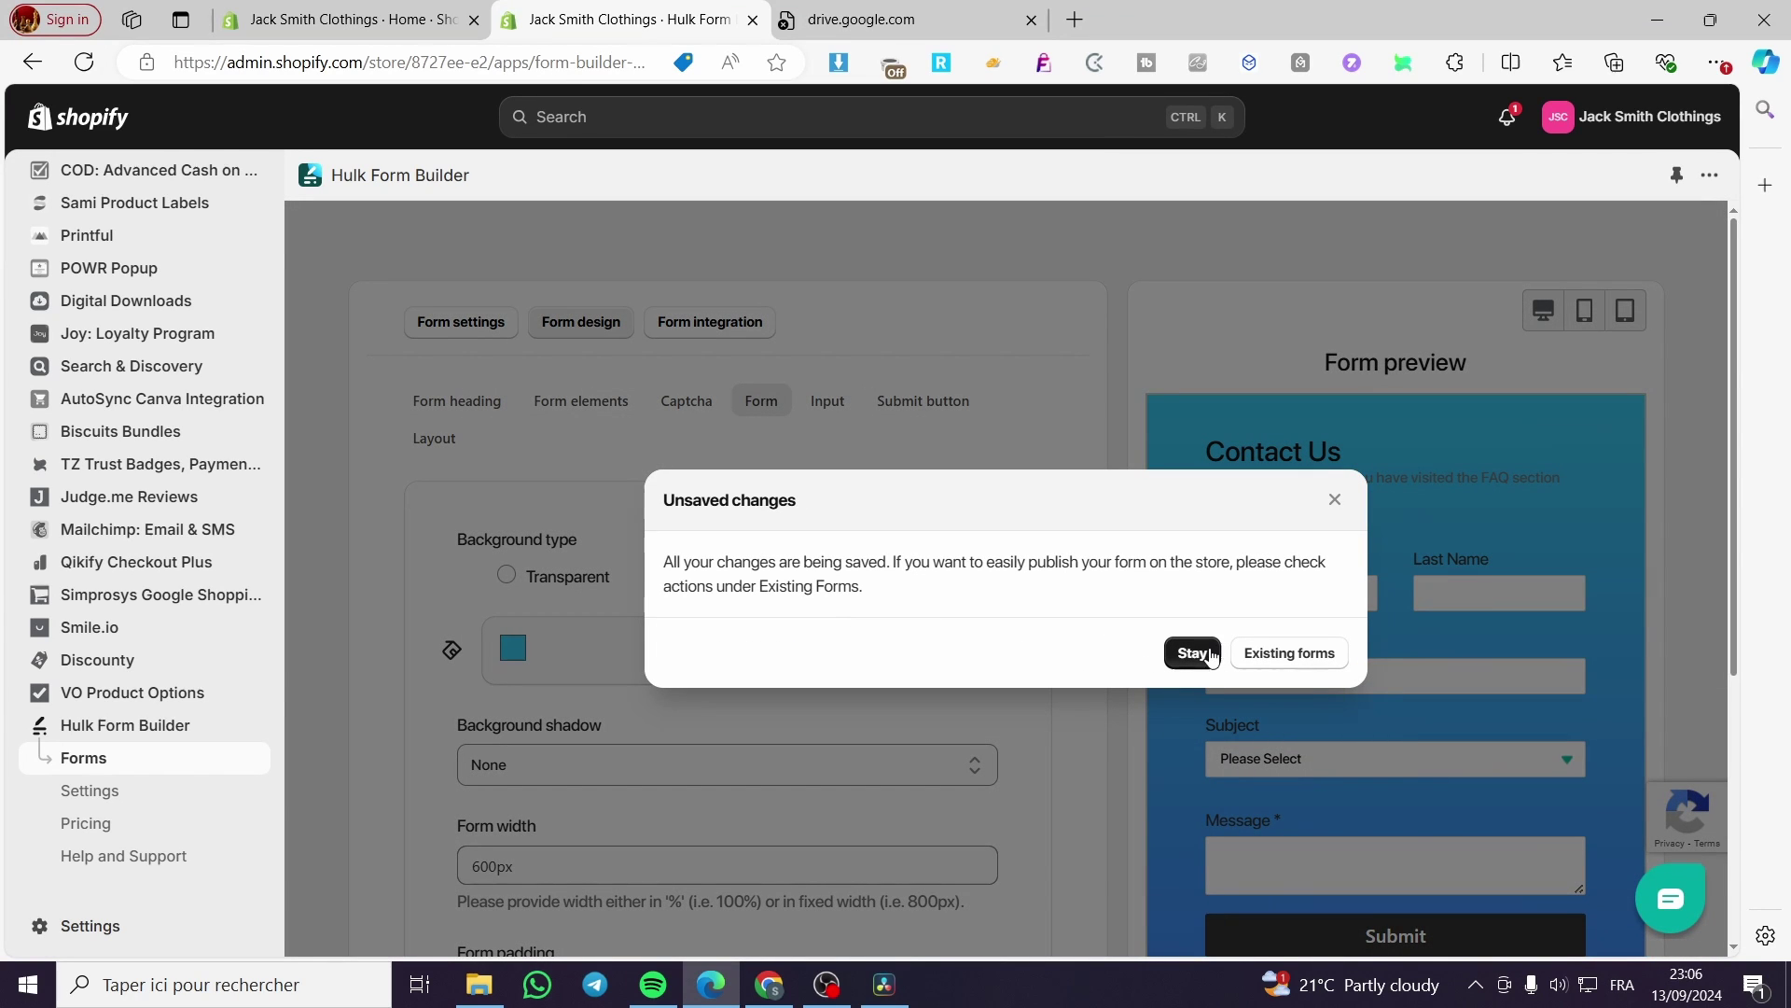
{"action": "left_click", "coordinate": [1192, 653]}
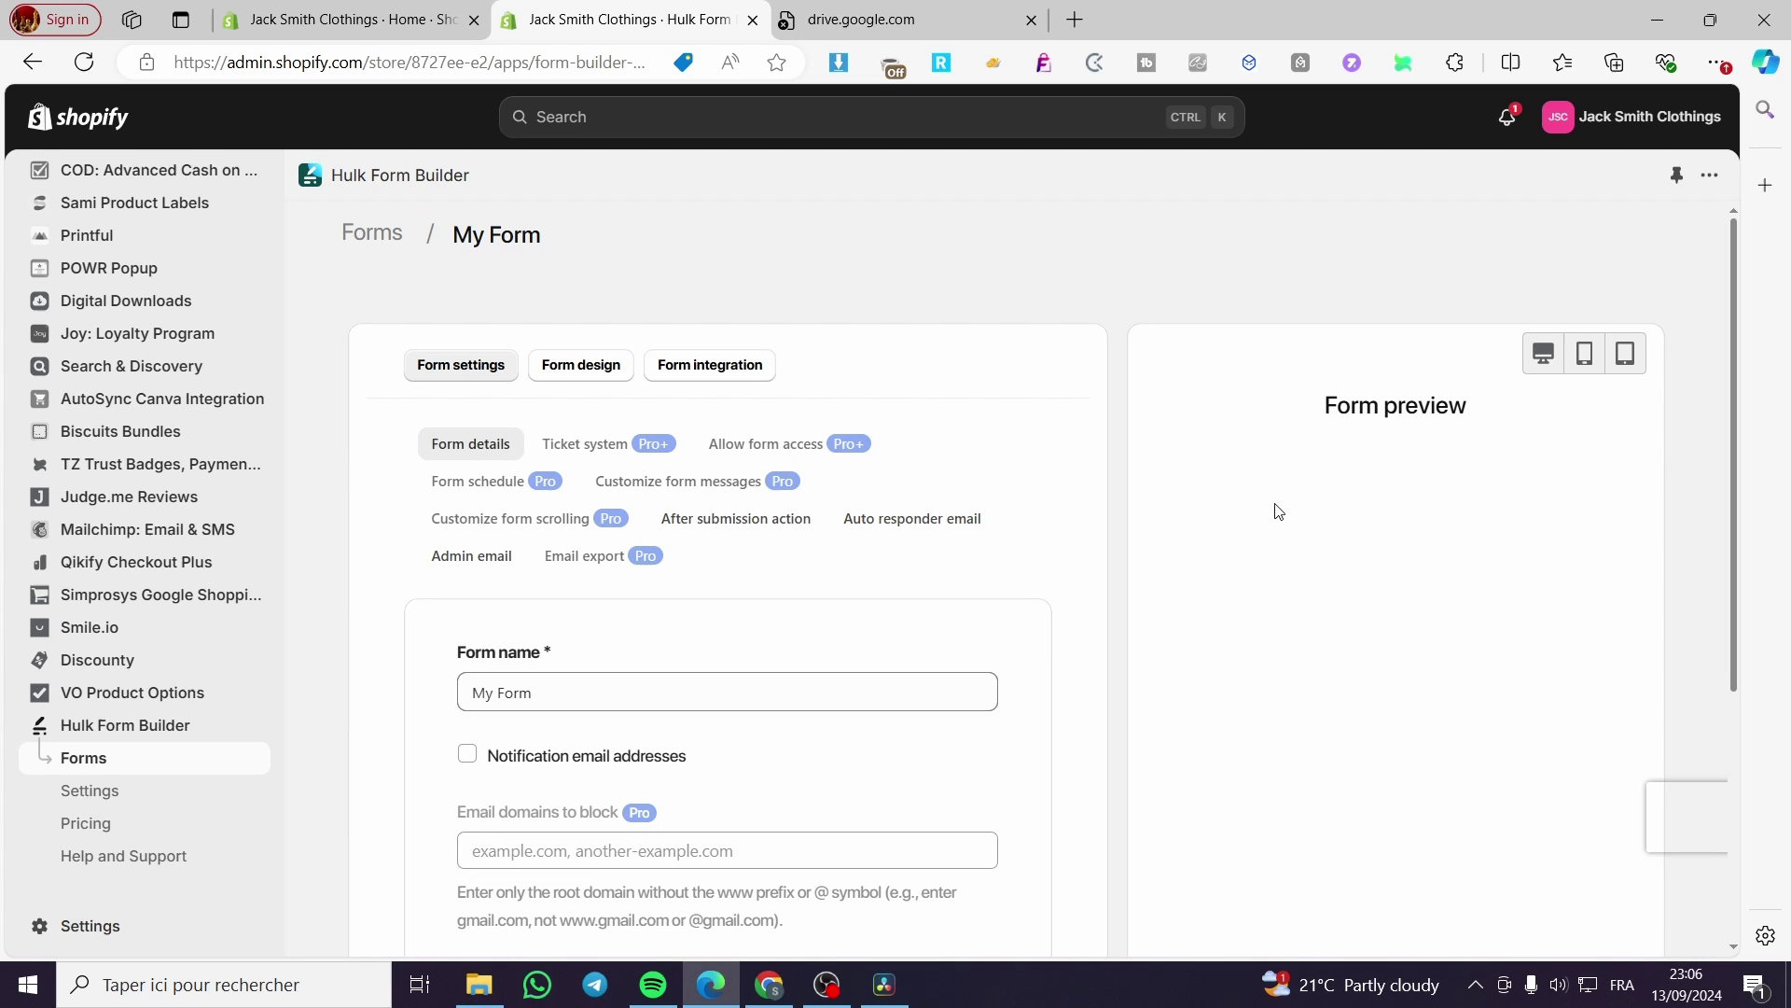
- Review My Form's integration options, then its general form settings
{"action": "left_click", "coordinate": [691, 378]}
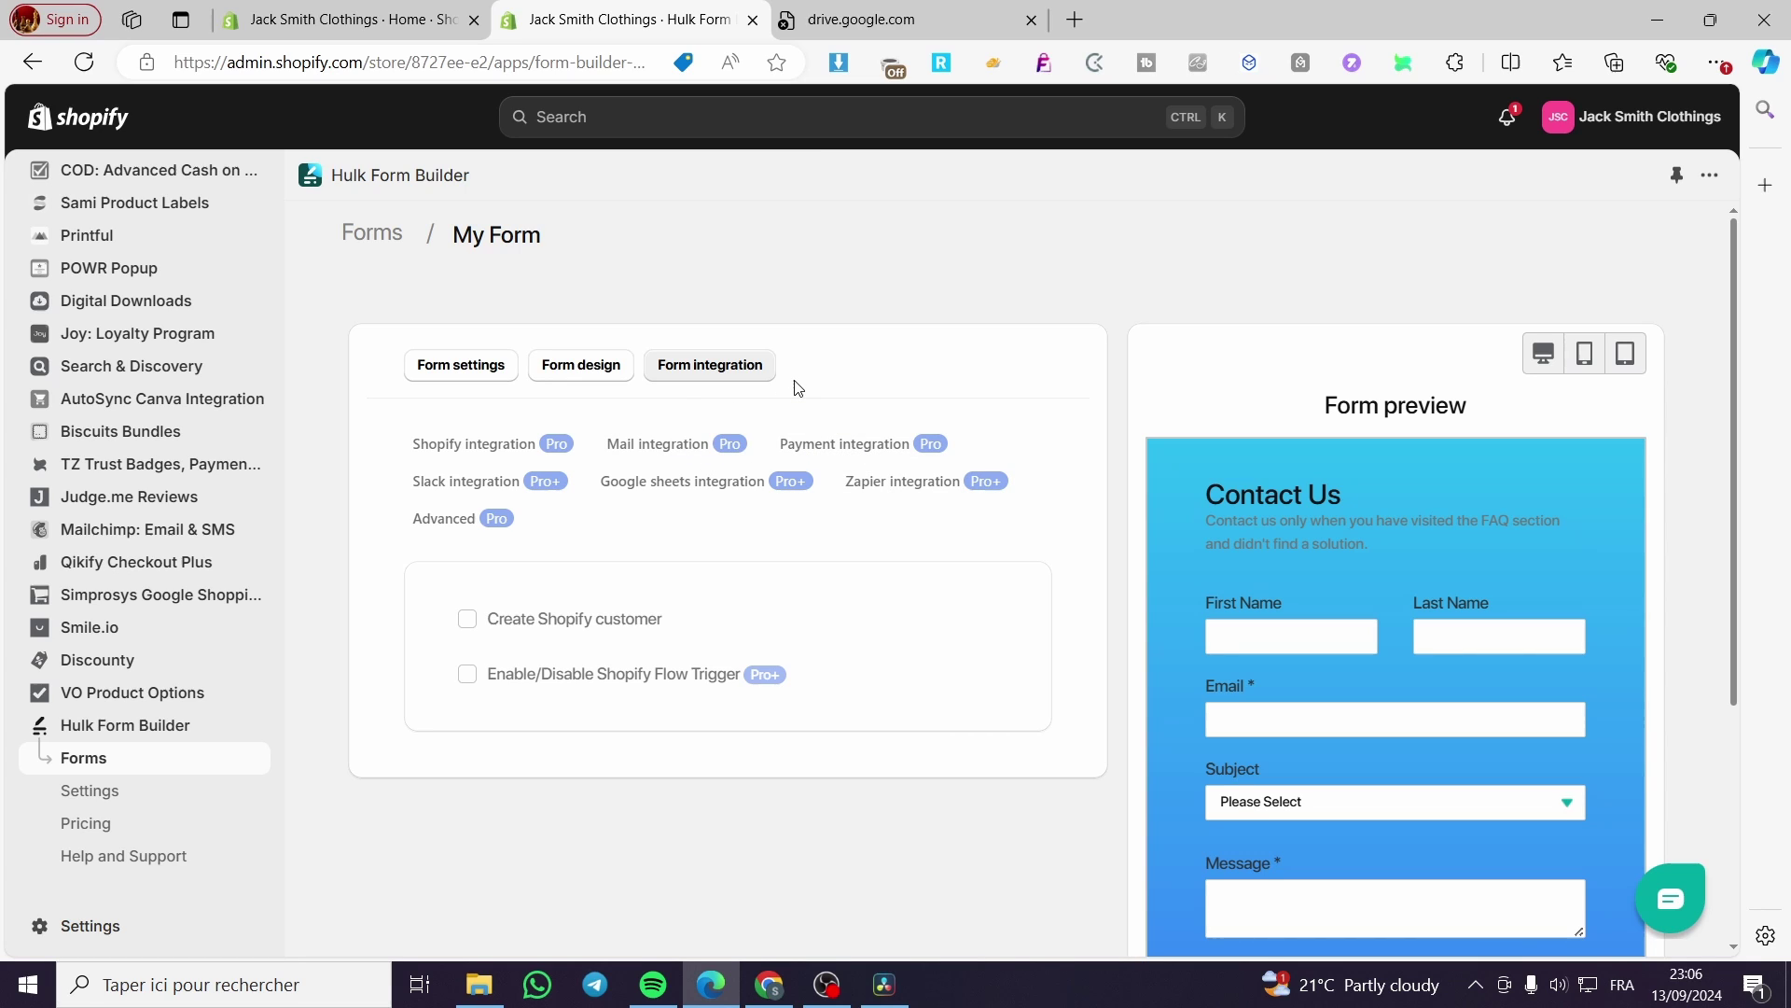
{"action": "left_click", "coordinate": [471, 366]}
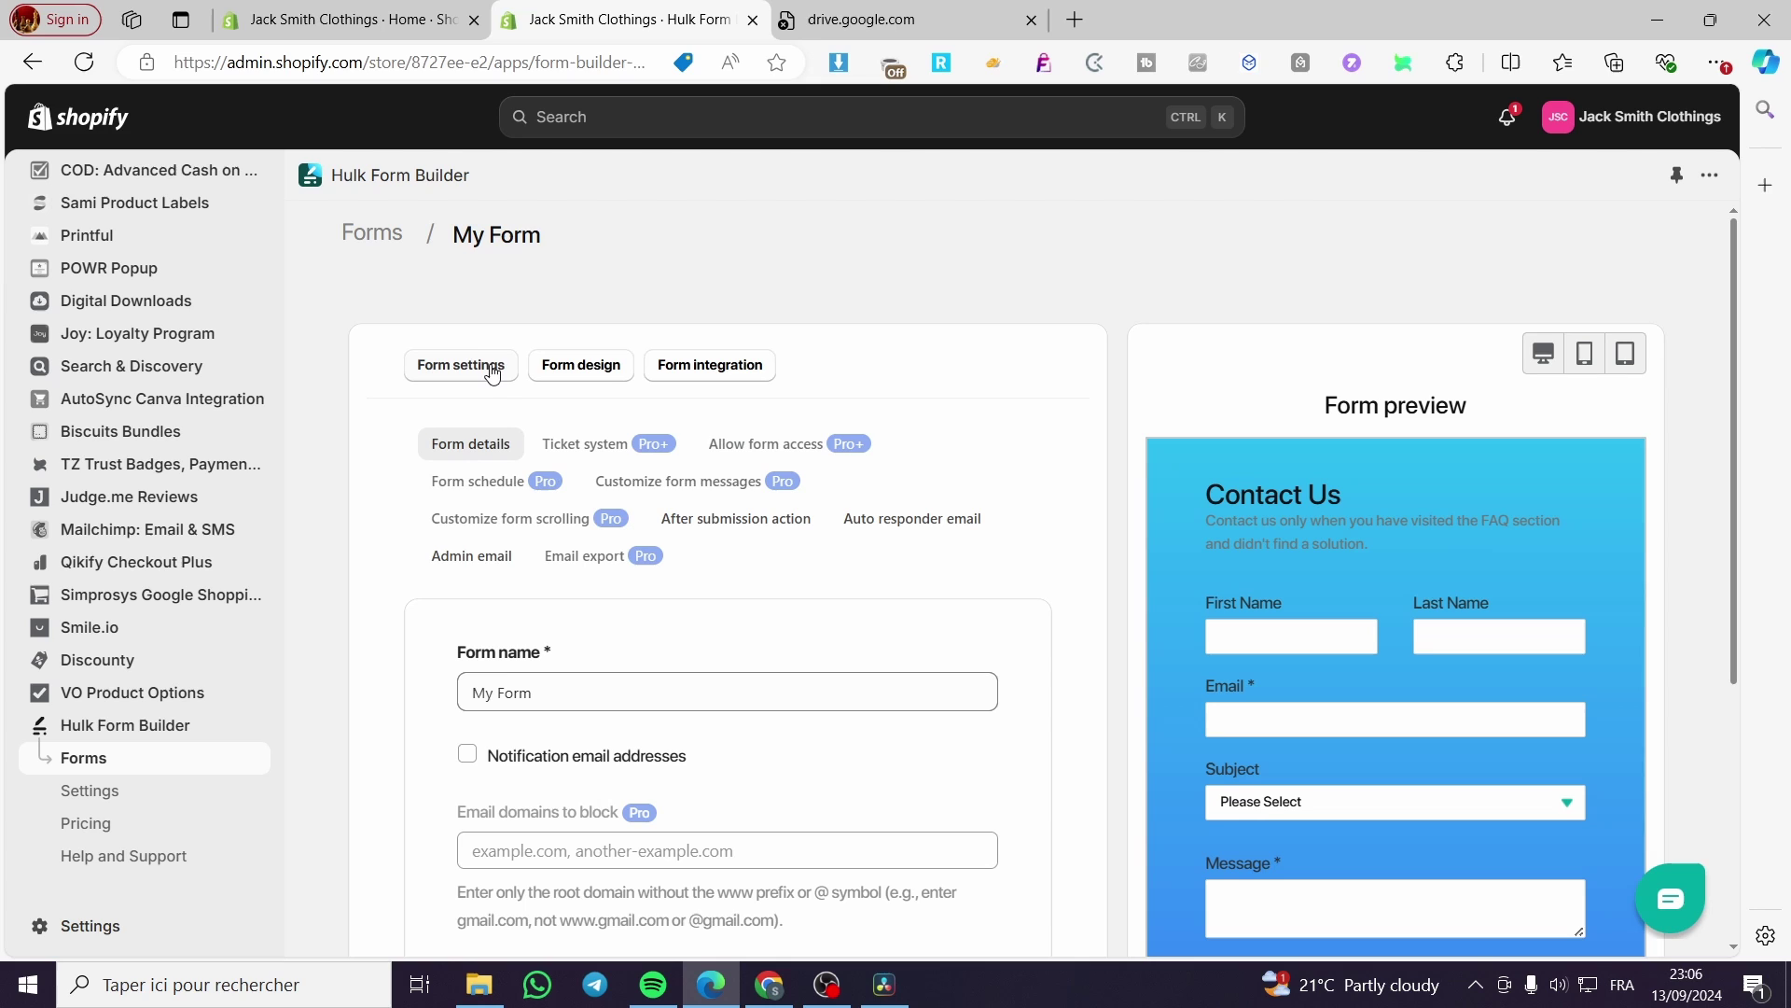
{"action": "scroll", "coordinate": [557, 450], "scroll_direction": "down", "scroll_amount": 3}
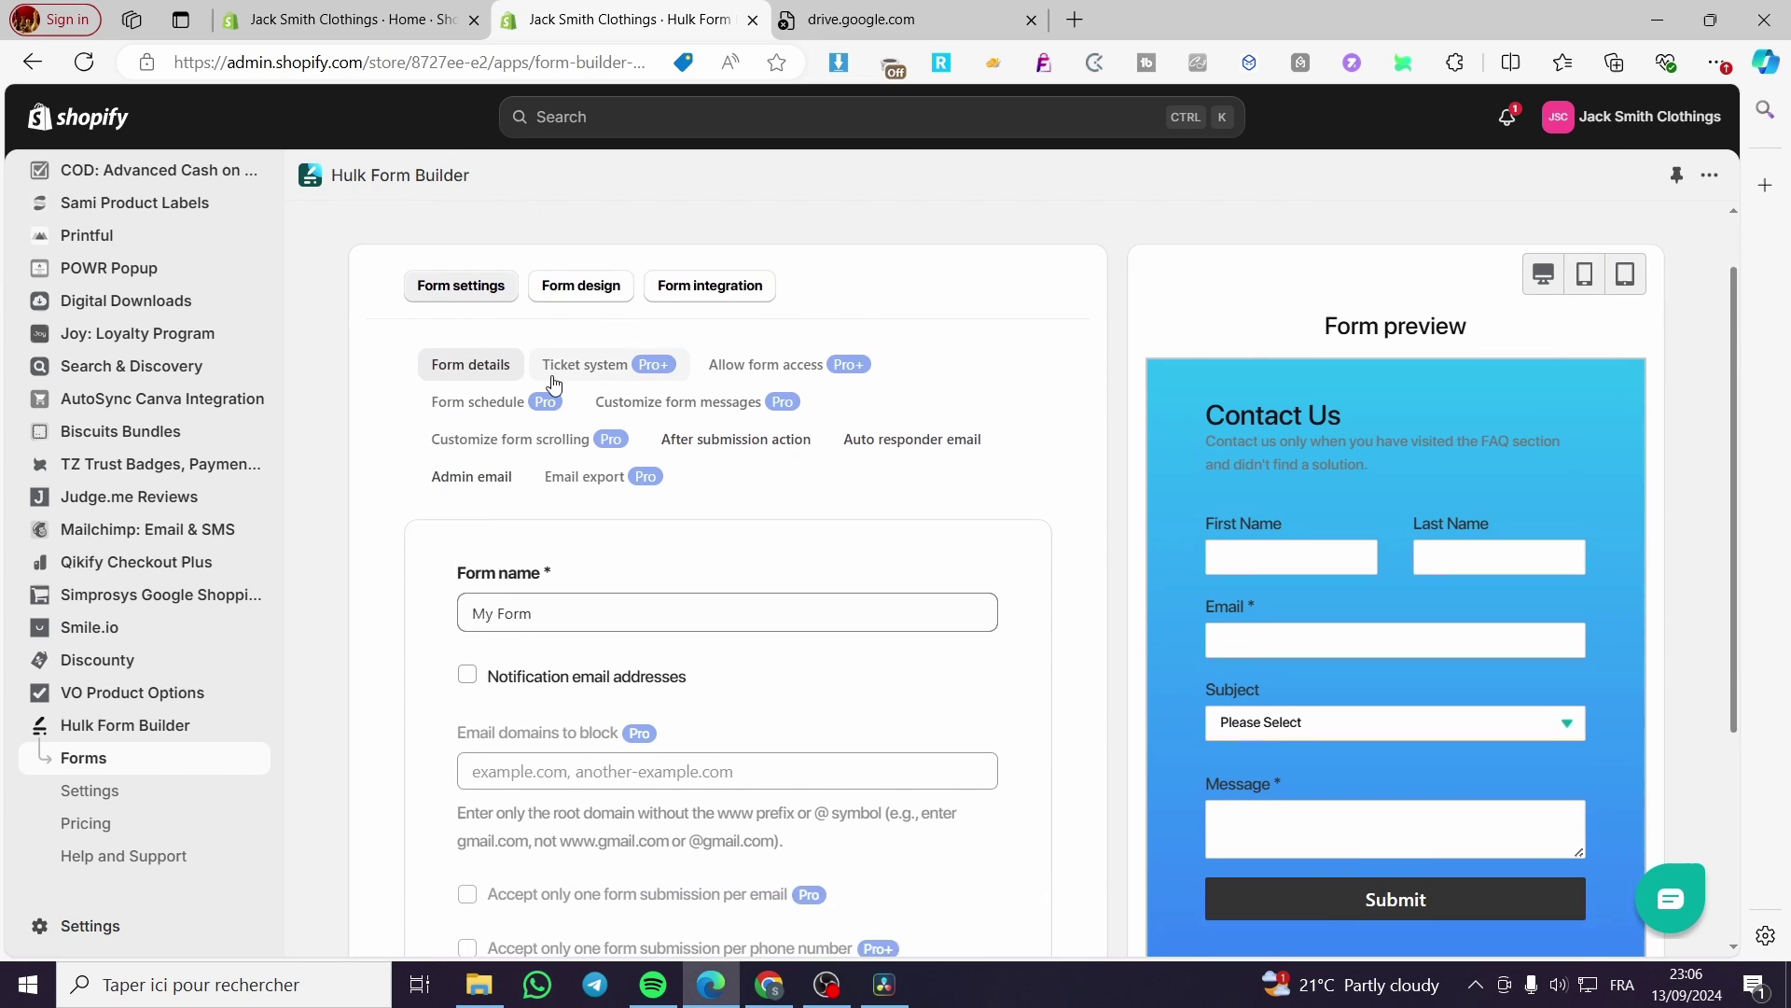
{"action": "scroll", "coordinate": [471, 420], "scroll_direction": "down", "scroll_amount": 2}
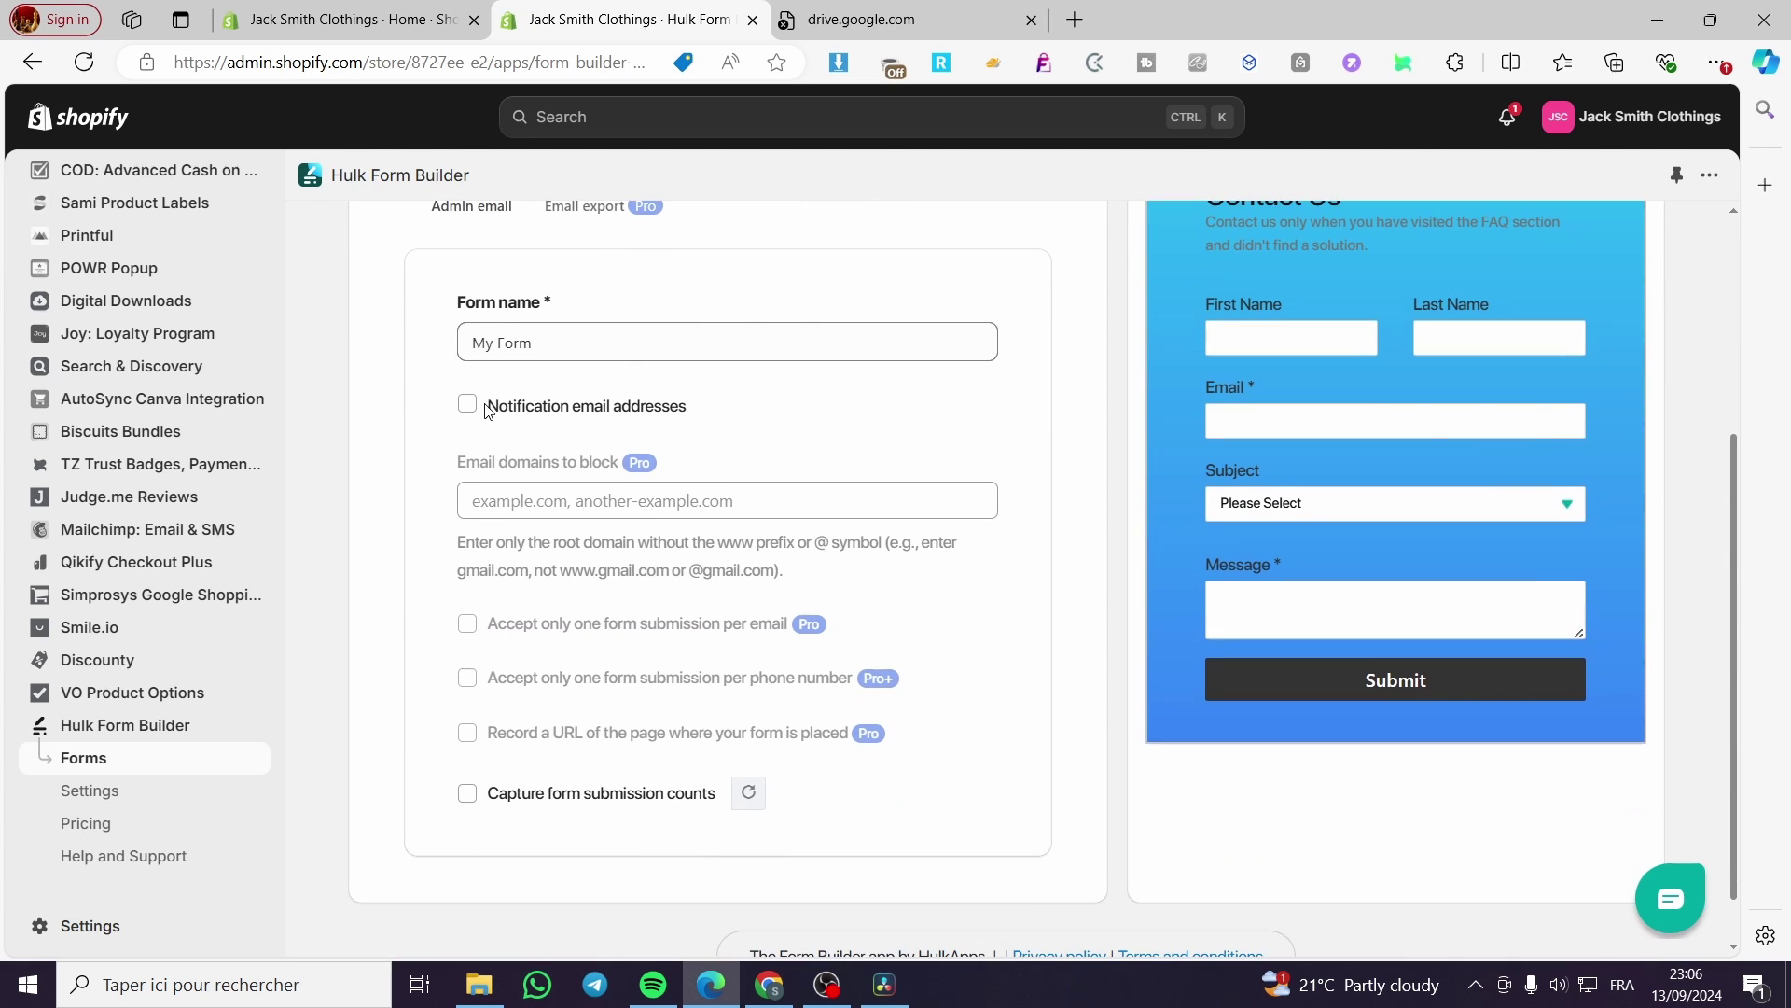
{"action": "scroll", "coordinate": [569, 510], "scroll_direction": "up", "scroll_amount": 3}
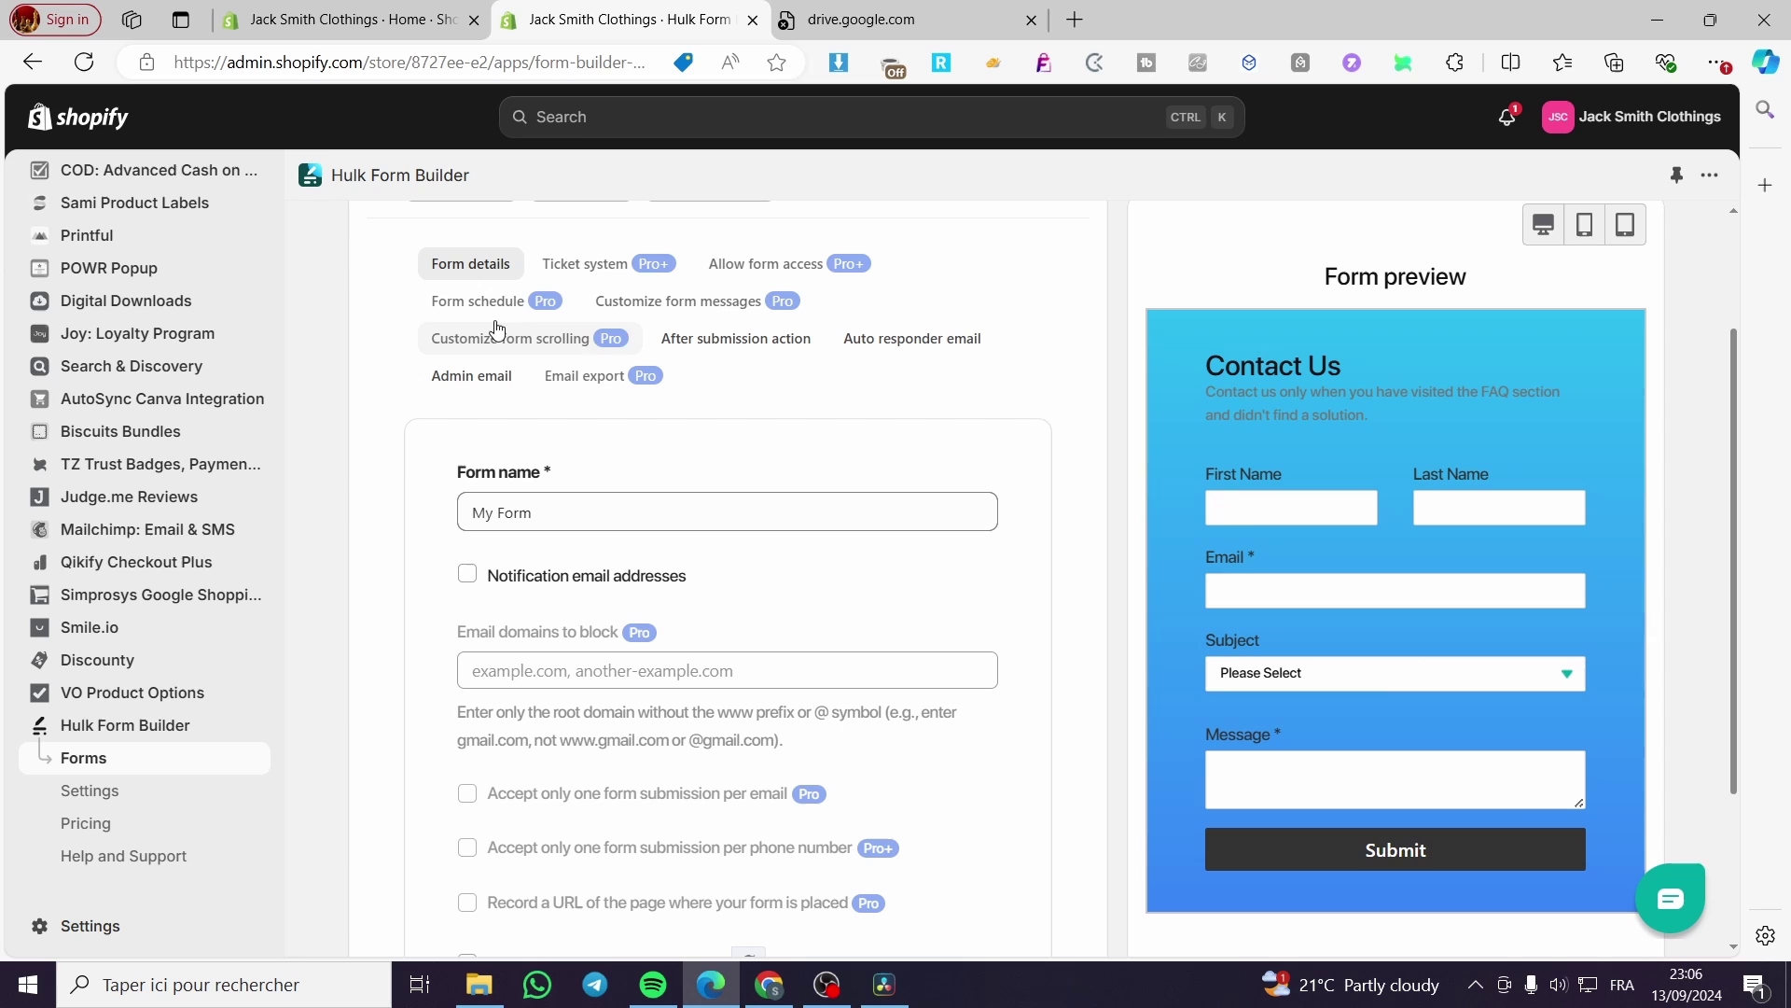
- Review the after-submission action, auto responder email and admin notification email settings
{"action": "left_click", "coordinate": [694, 344]}
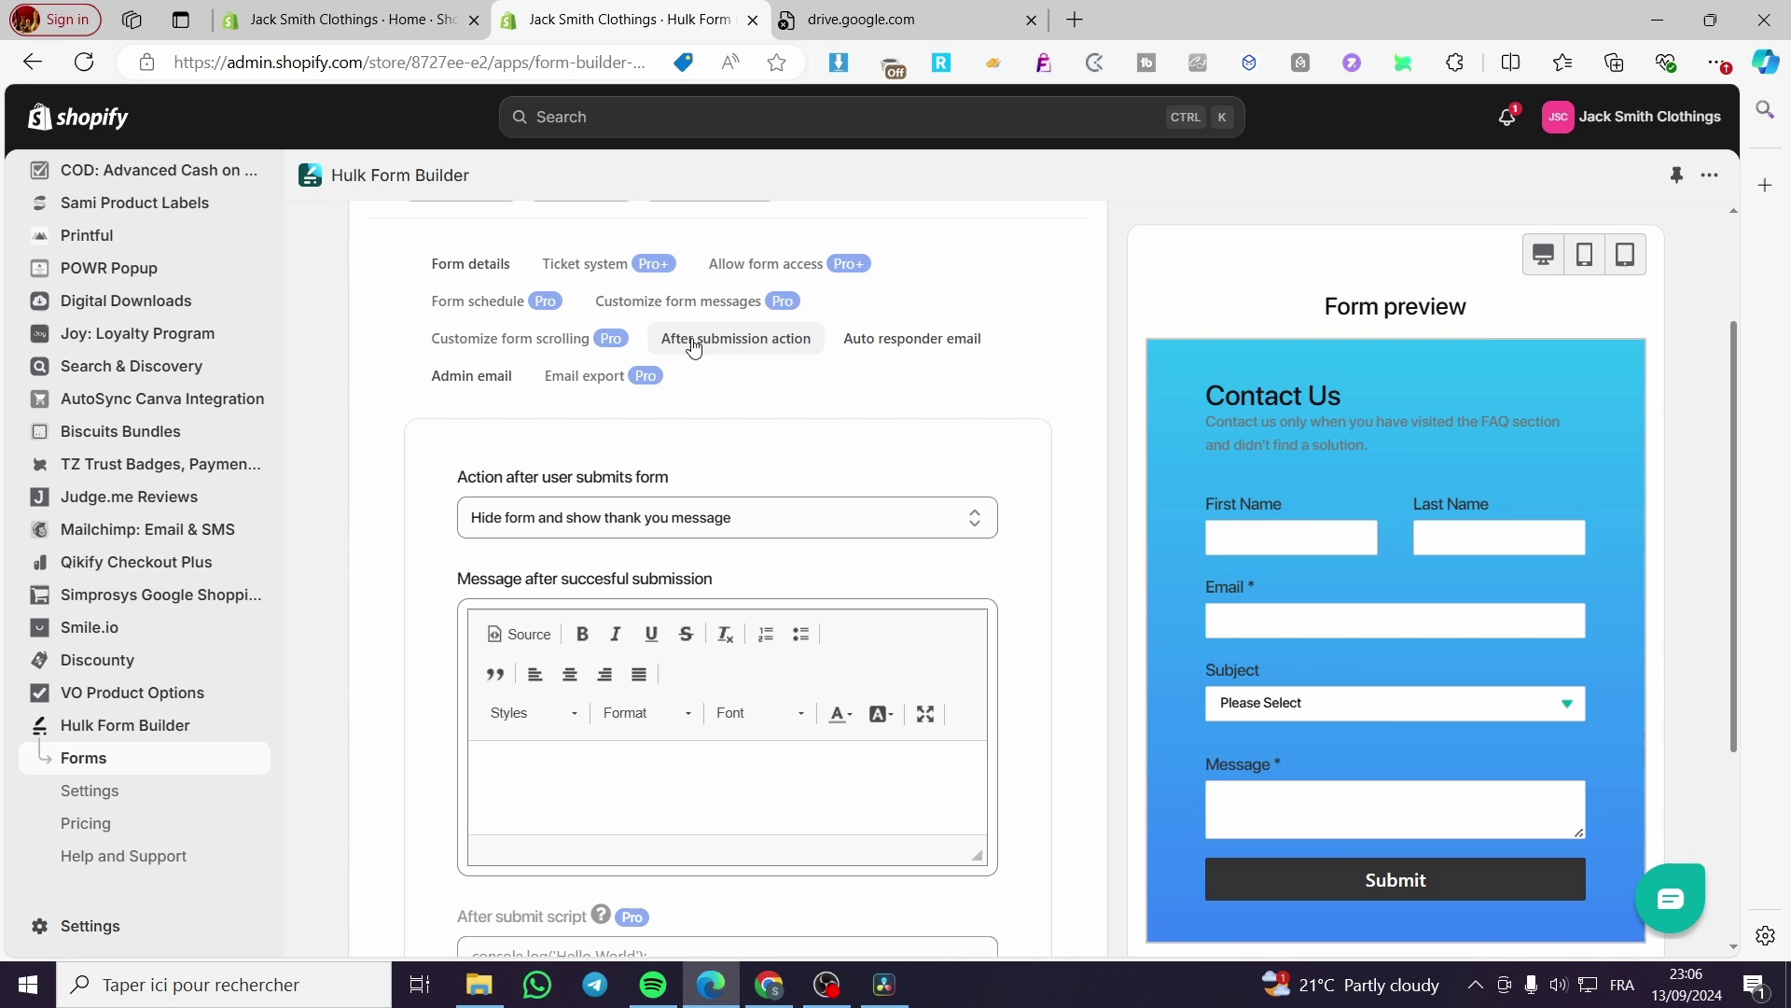
{"action": "left_click", "coordinate": [898, 349]}
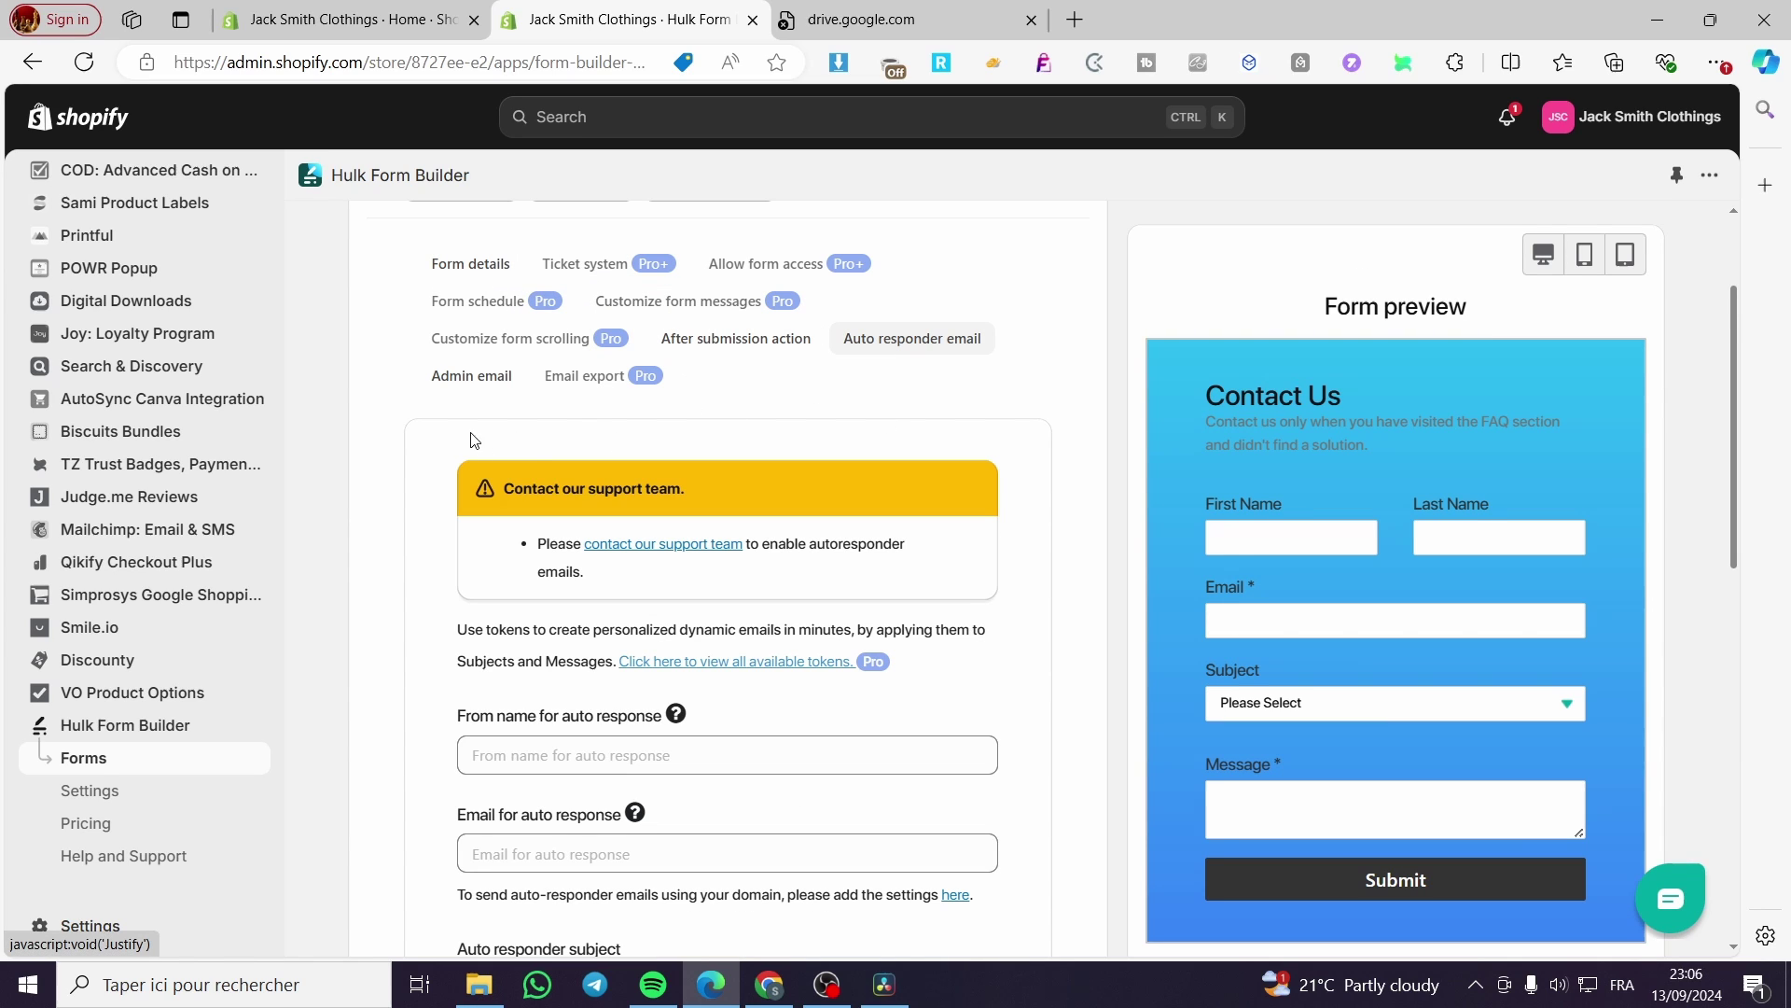
{"action": "left_click", "coordinate": [472, 385]}
{"action": "scroll", "coordinate": [544, 521], "scroll_direction": "down", "scroll_amount": 3}
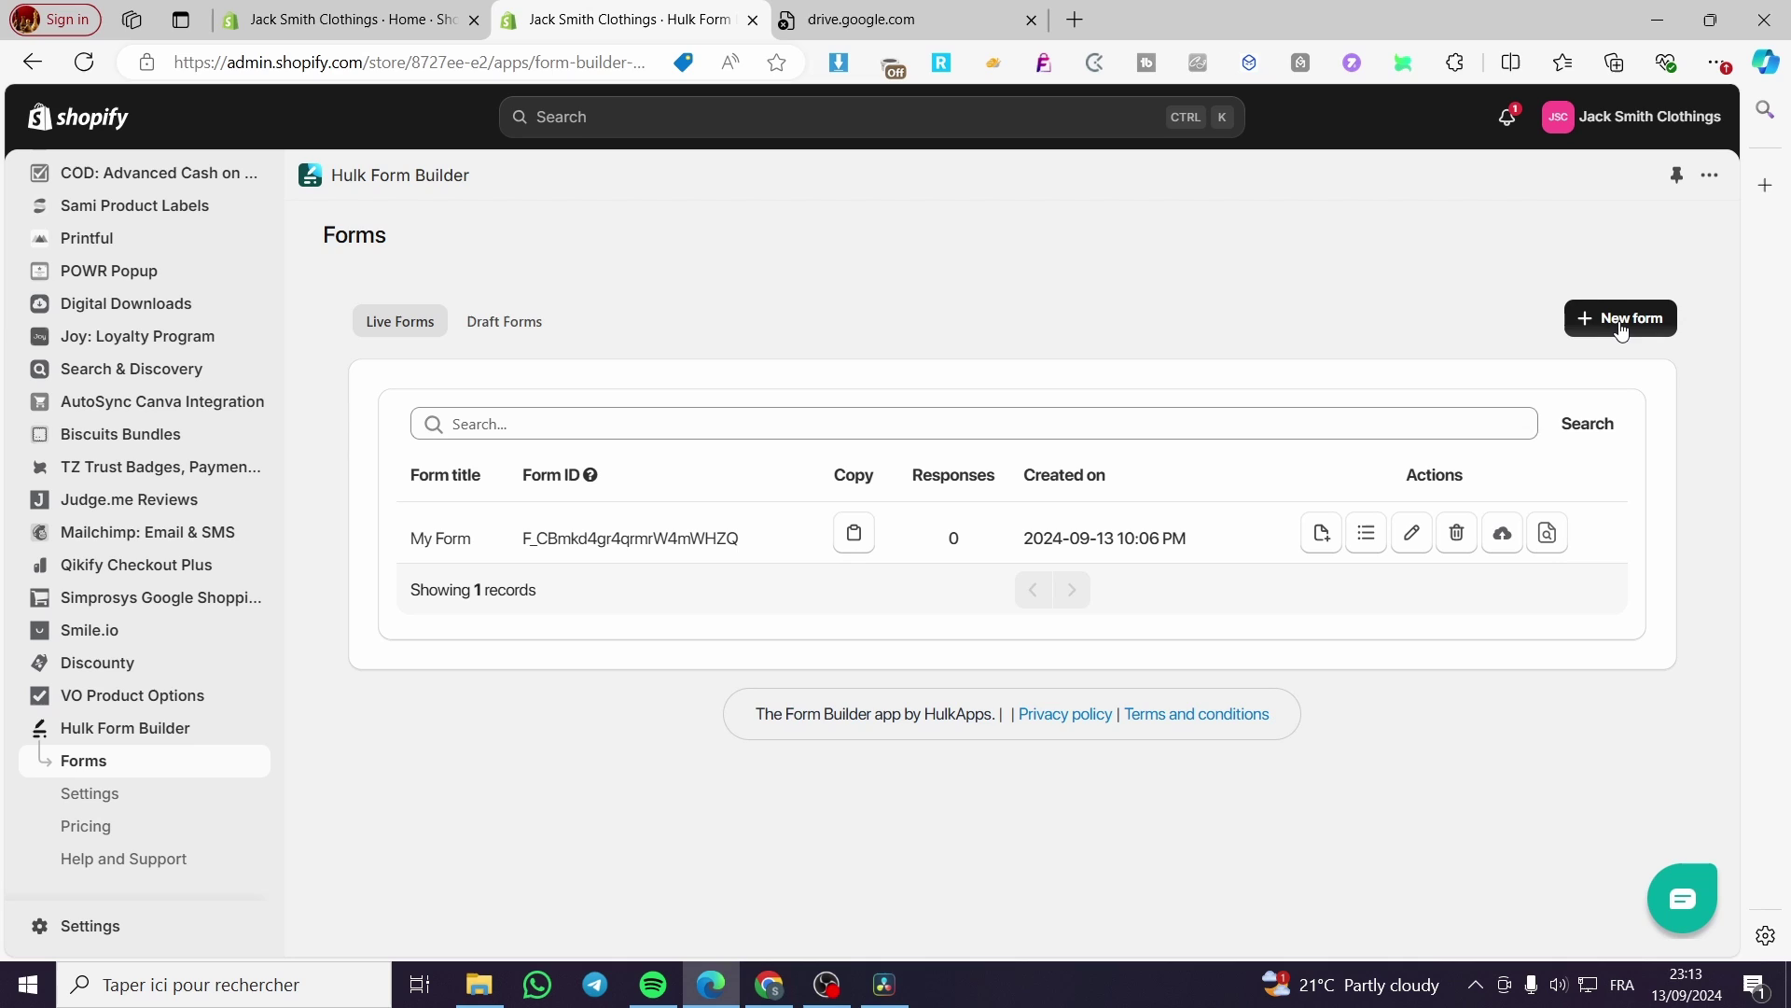
- Open the app Settings and review the Language and Blocked domains settings
{"action": "left_click", "coordinate": [74, 792]}
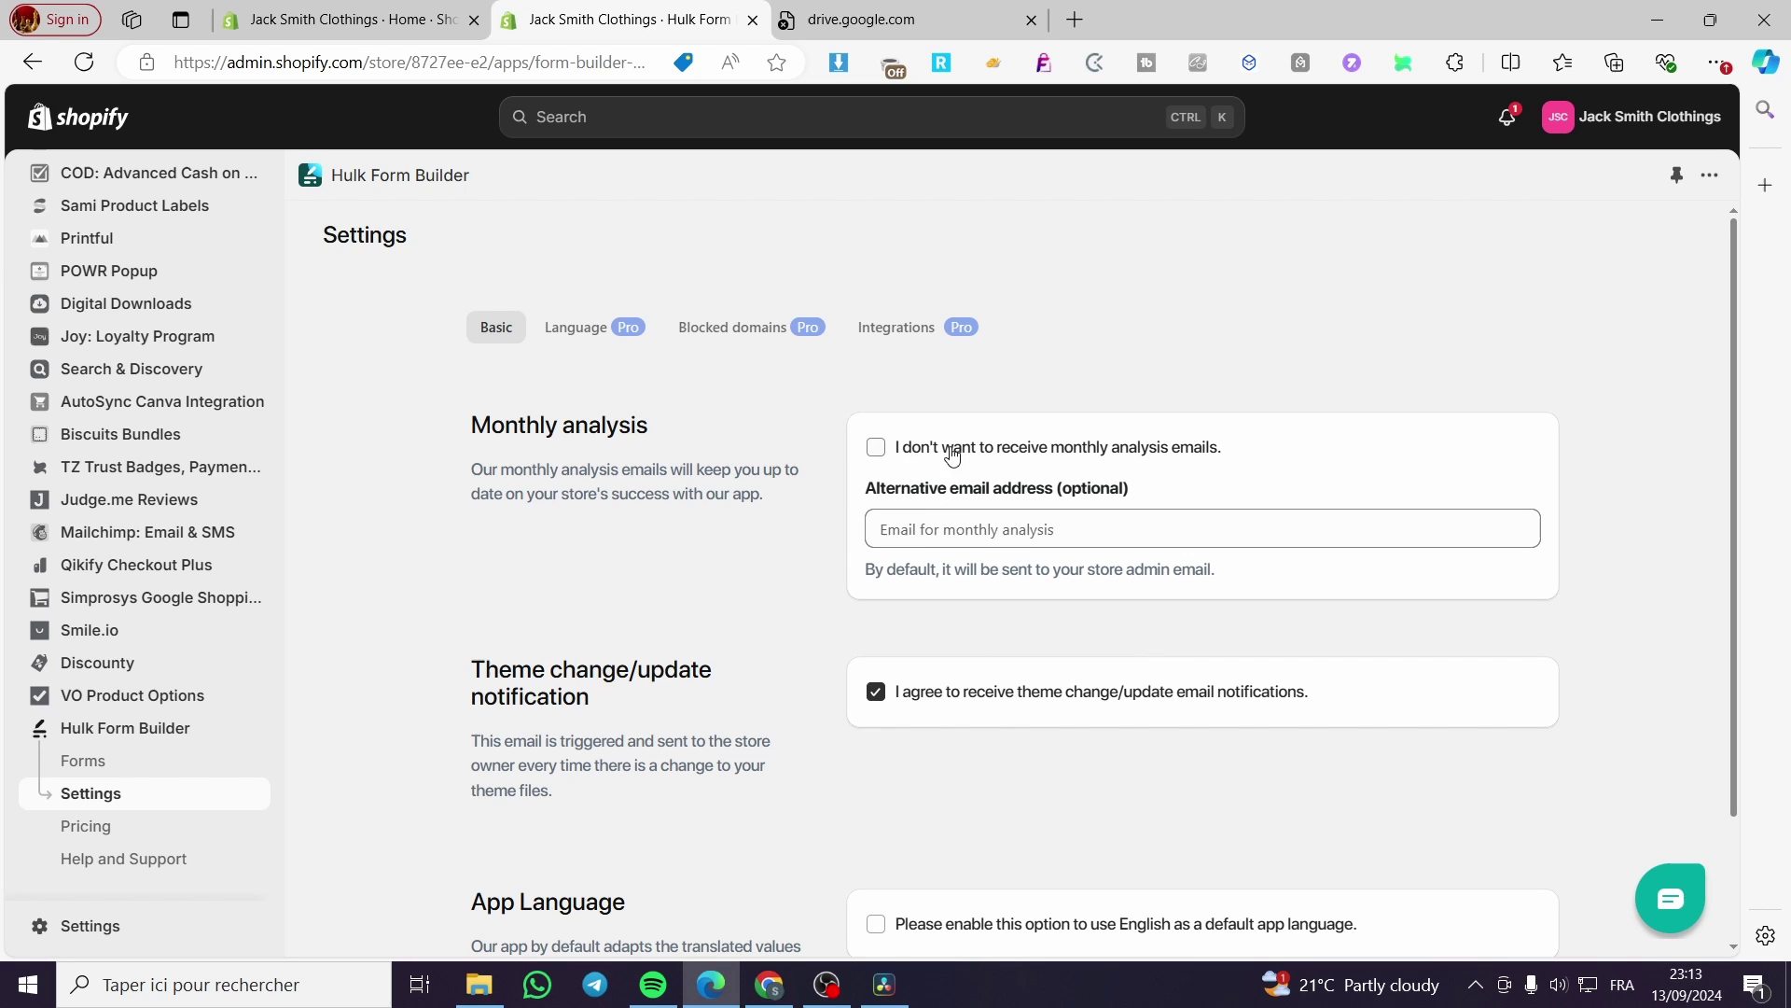
{"action": "scroll", "coordinate": [877, 466], "scroll_direction": "down", "scroll_amount": 1}
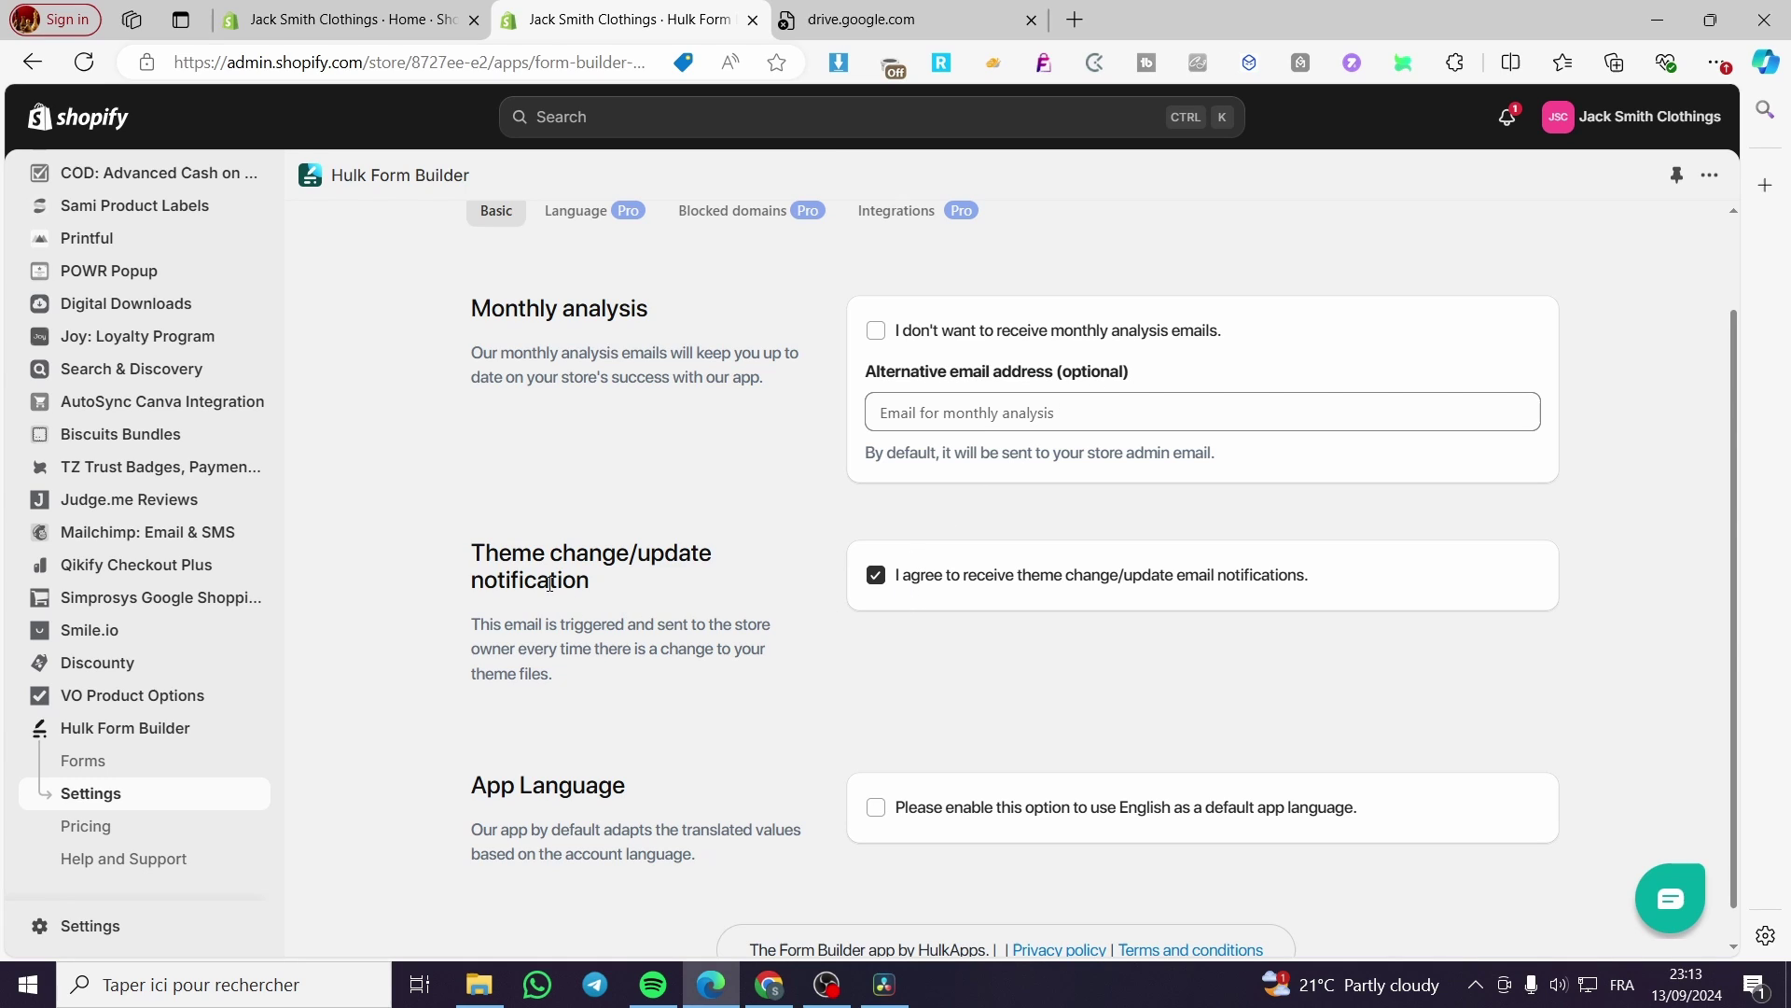
{"action": "scroll", "coordinate": [557, 574], "scroll_direction": "down", "scroll_amount": 1}
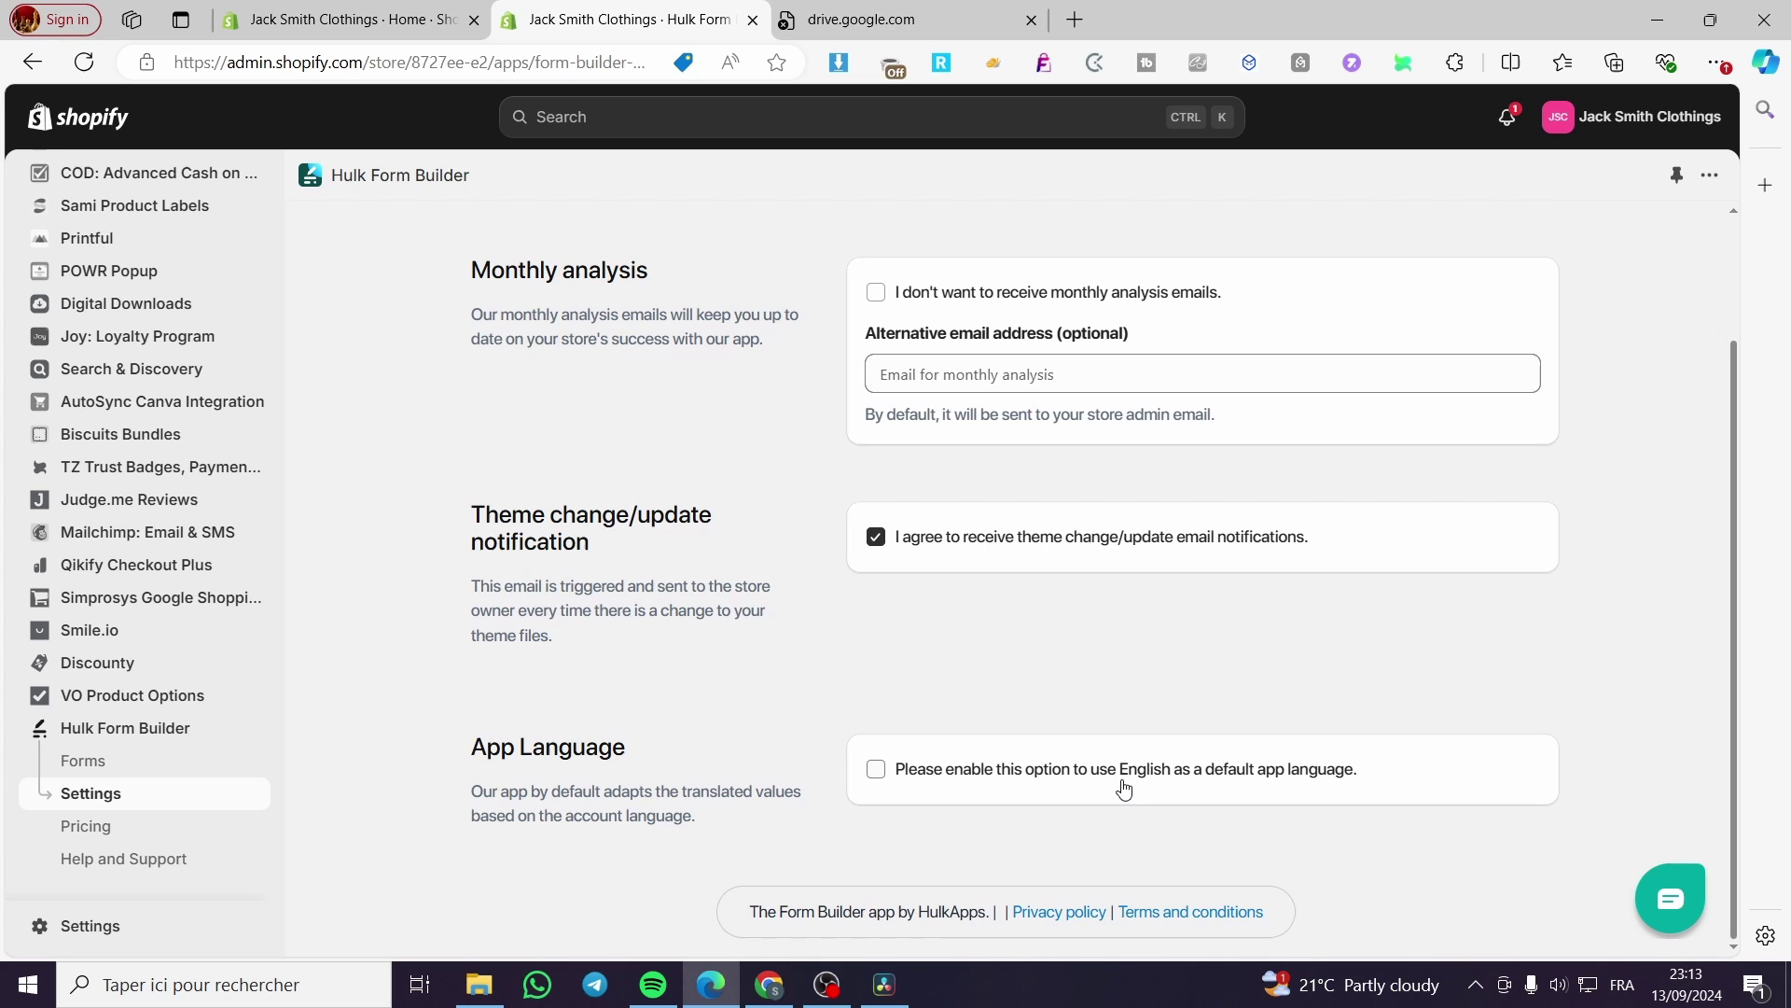
{"action": "scroll", "coordinate": [971, 746], "scroll_direction": "up", "scroll_amount": 3}
{"action": "left_click", "coordinate": [564, 331]}
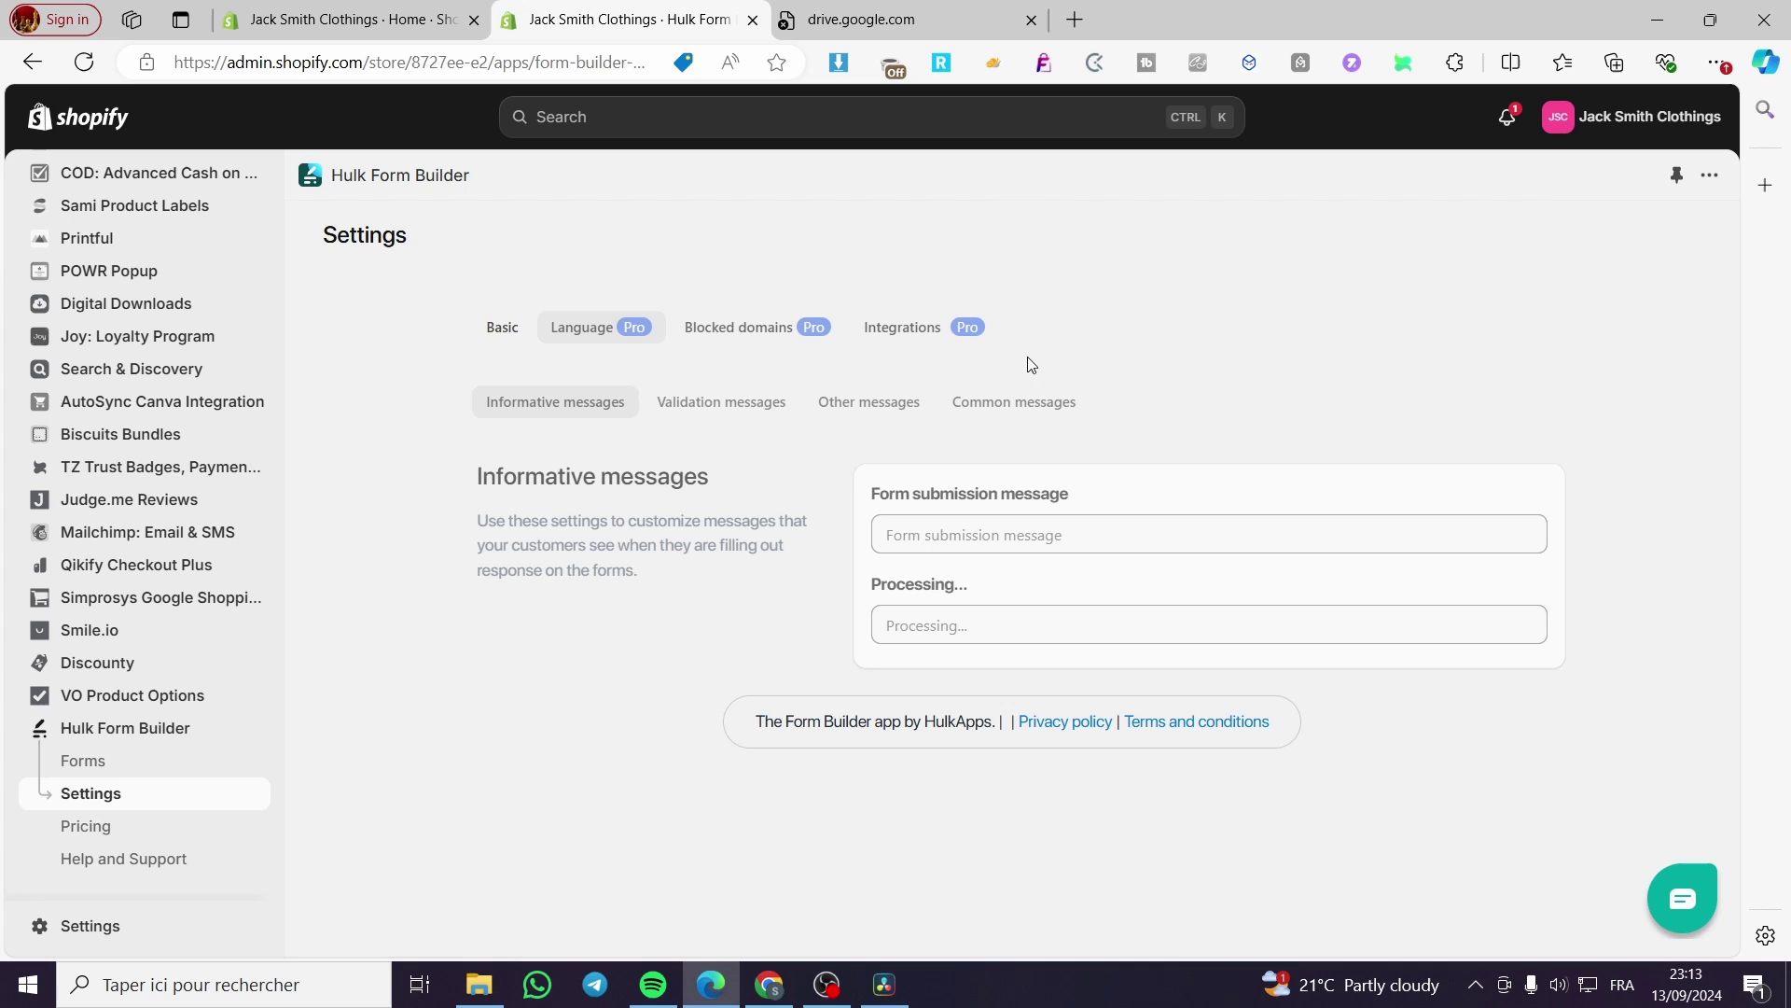
{"action": "left_click", "coordinate": [743, 333]}
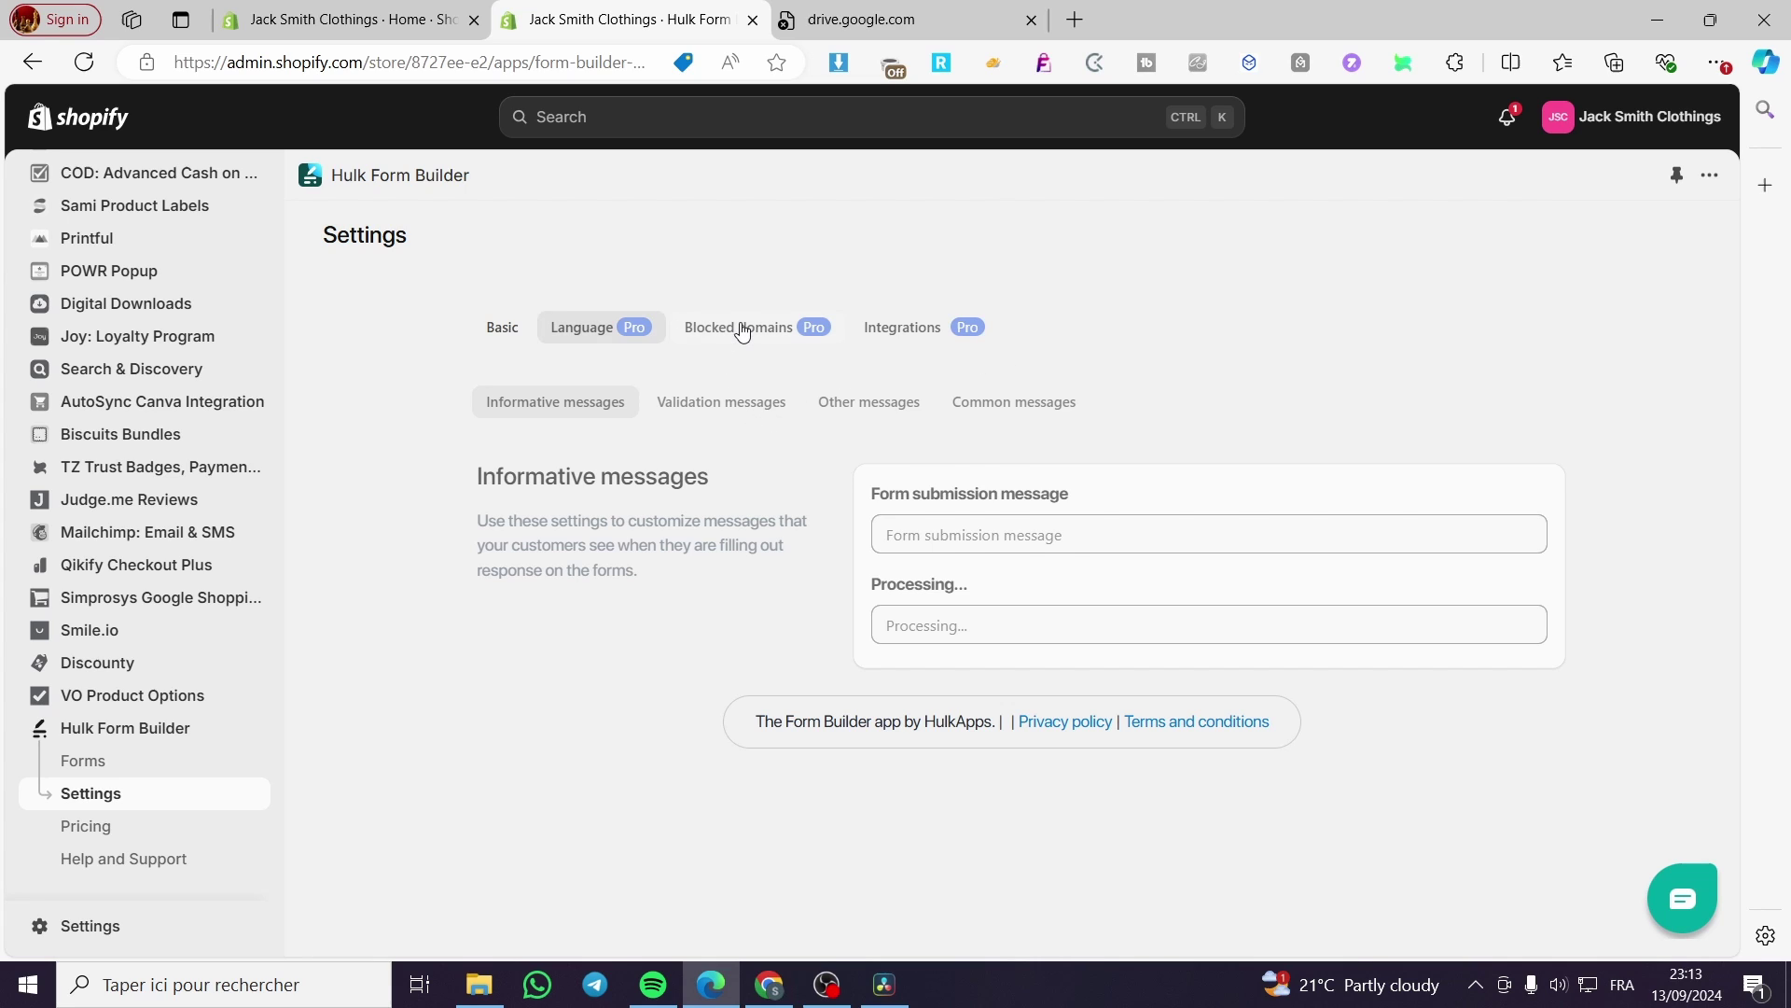
- Review the Integrations settings: Stripe, email service provider, sending domain and empty API Tokens list
{"action": "left_click", "coordinate": [904, 343]}
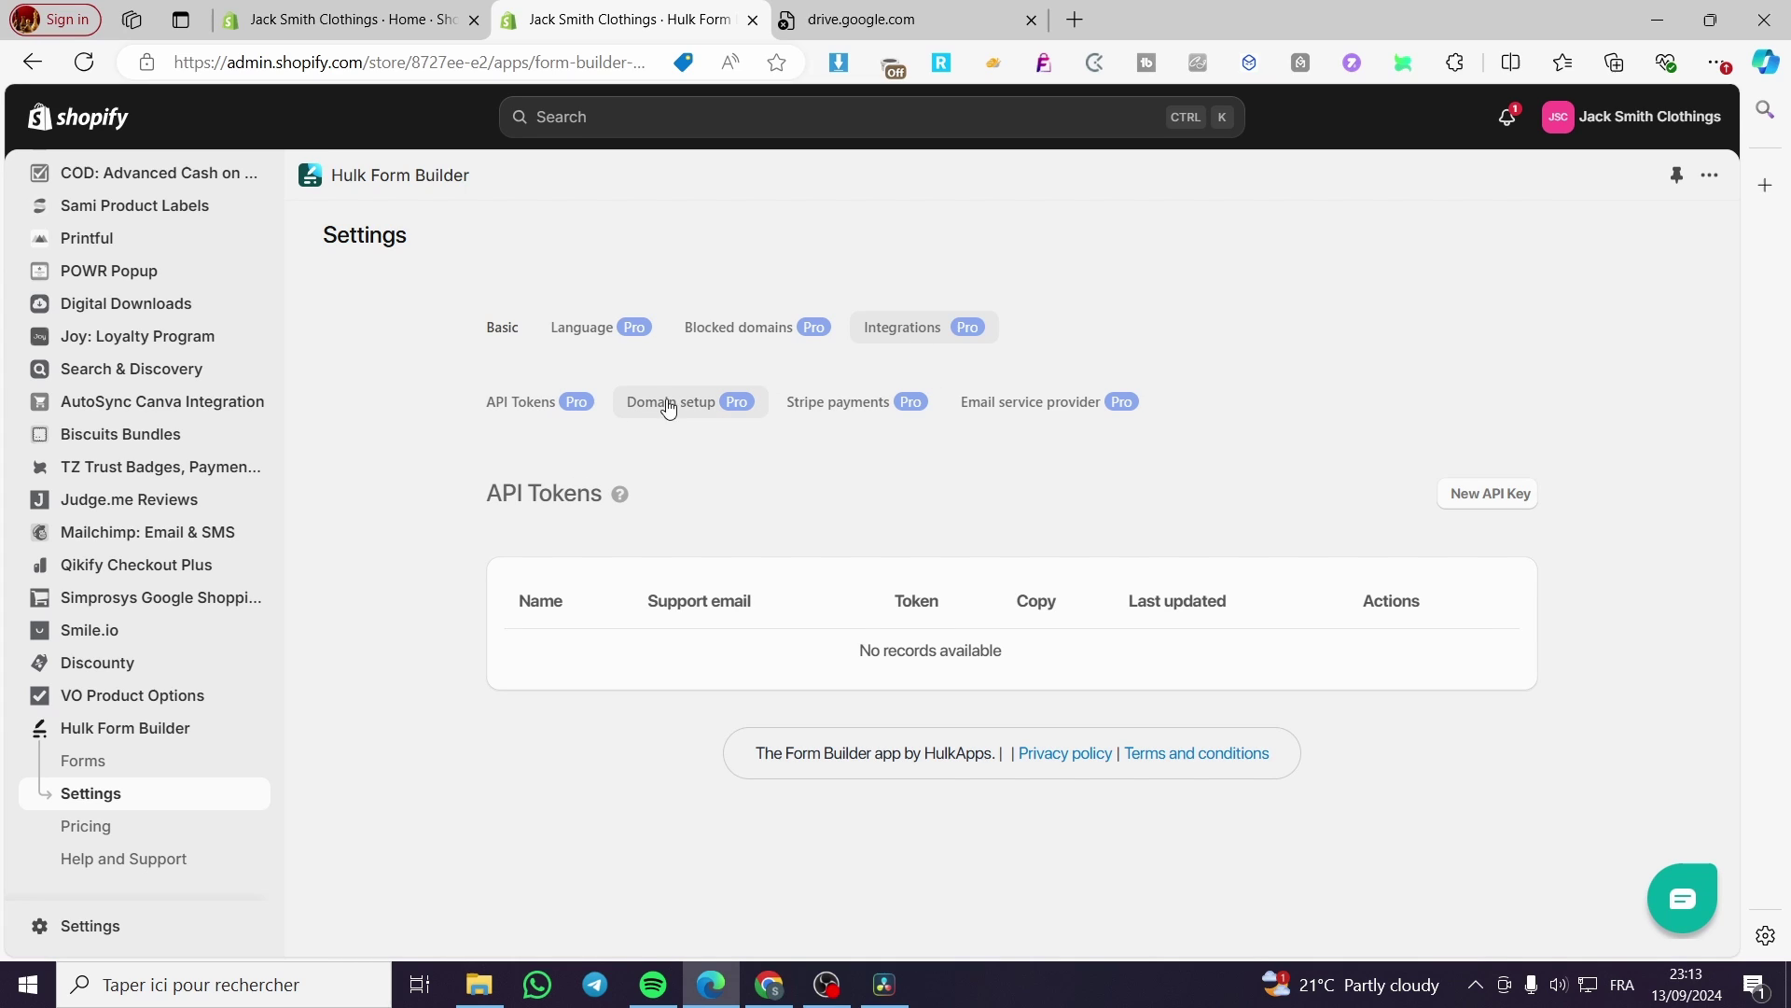
{"action": "left_click", "coordinate": [884, 415]}
{"action": "left_click", "coordinate": [1028, 411]}
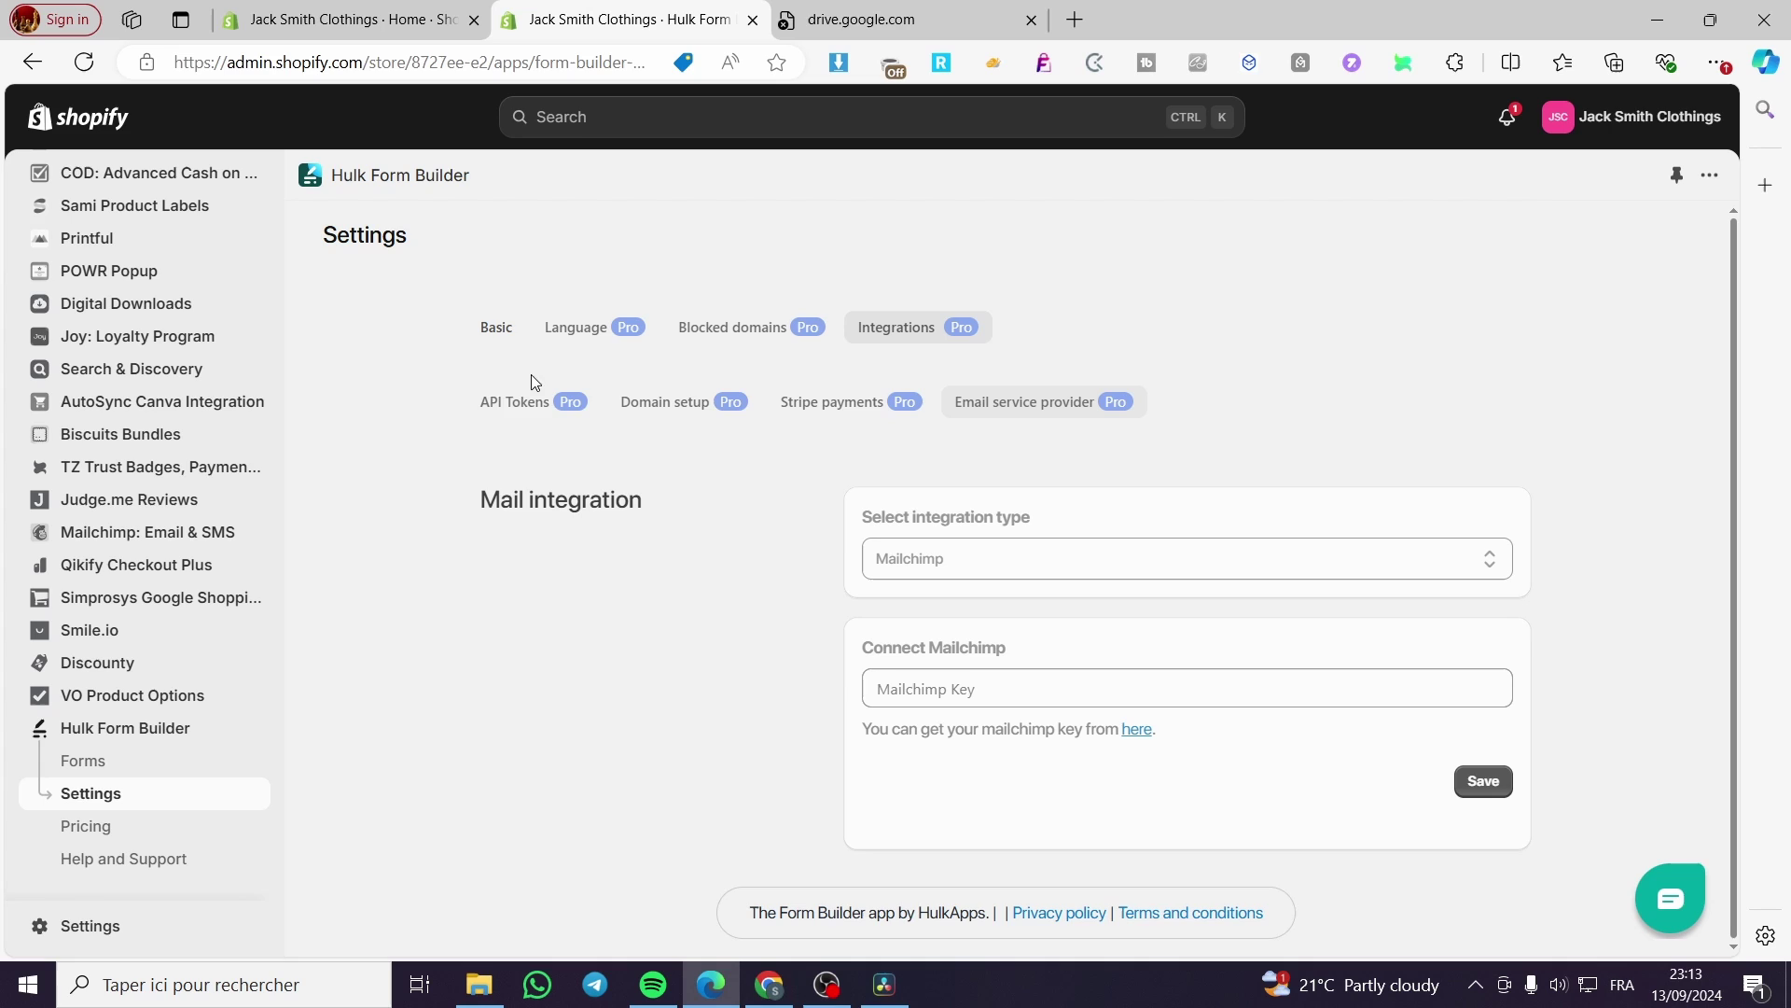
{"action": "left_click", "coordinate": [640, 401]}
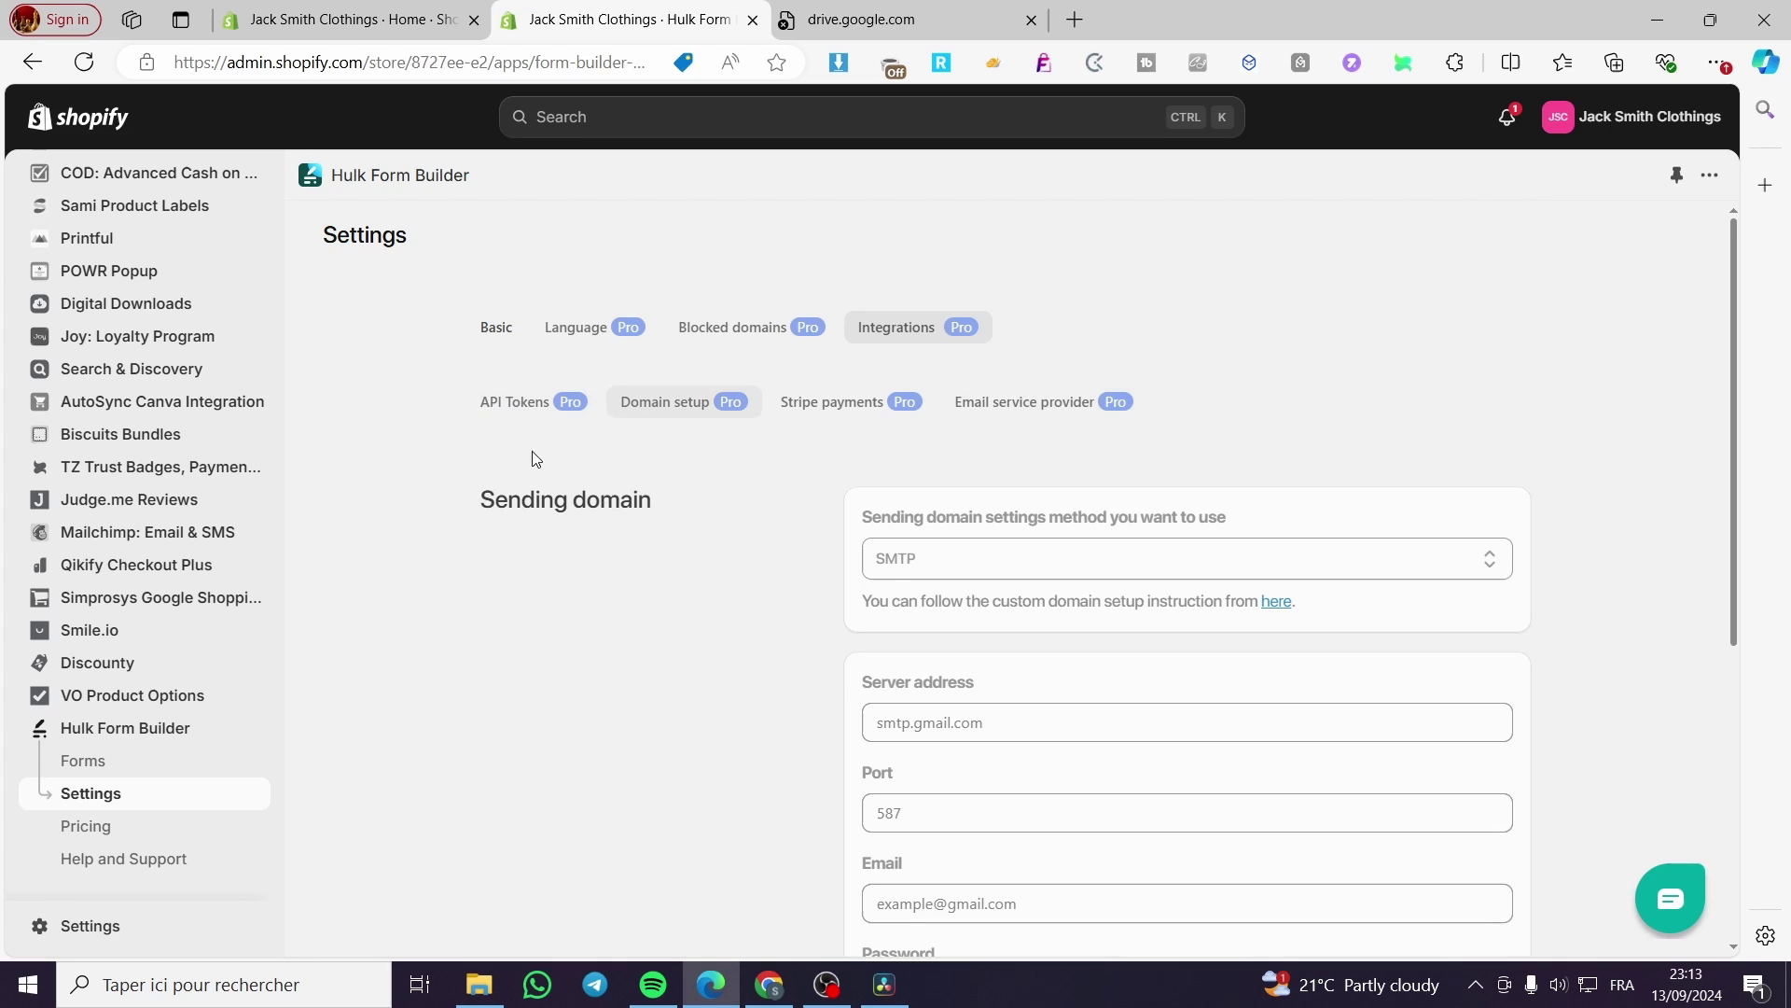
{"action": "left_click", "coordinate": [523, 401]}
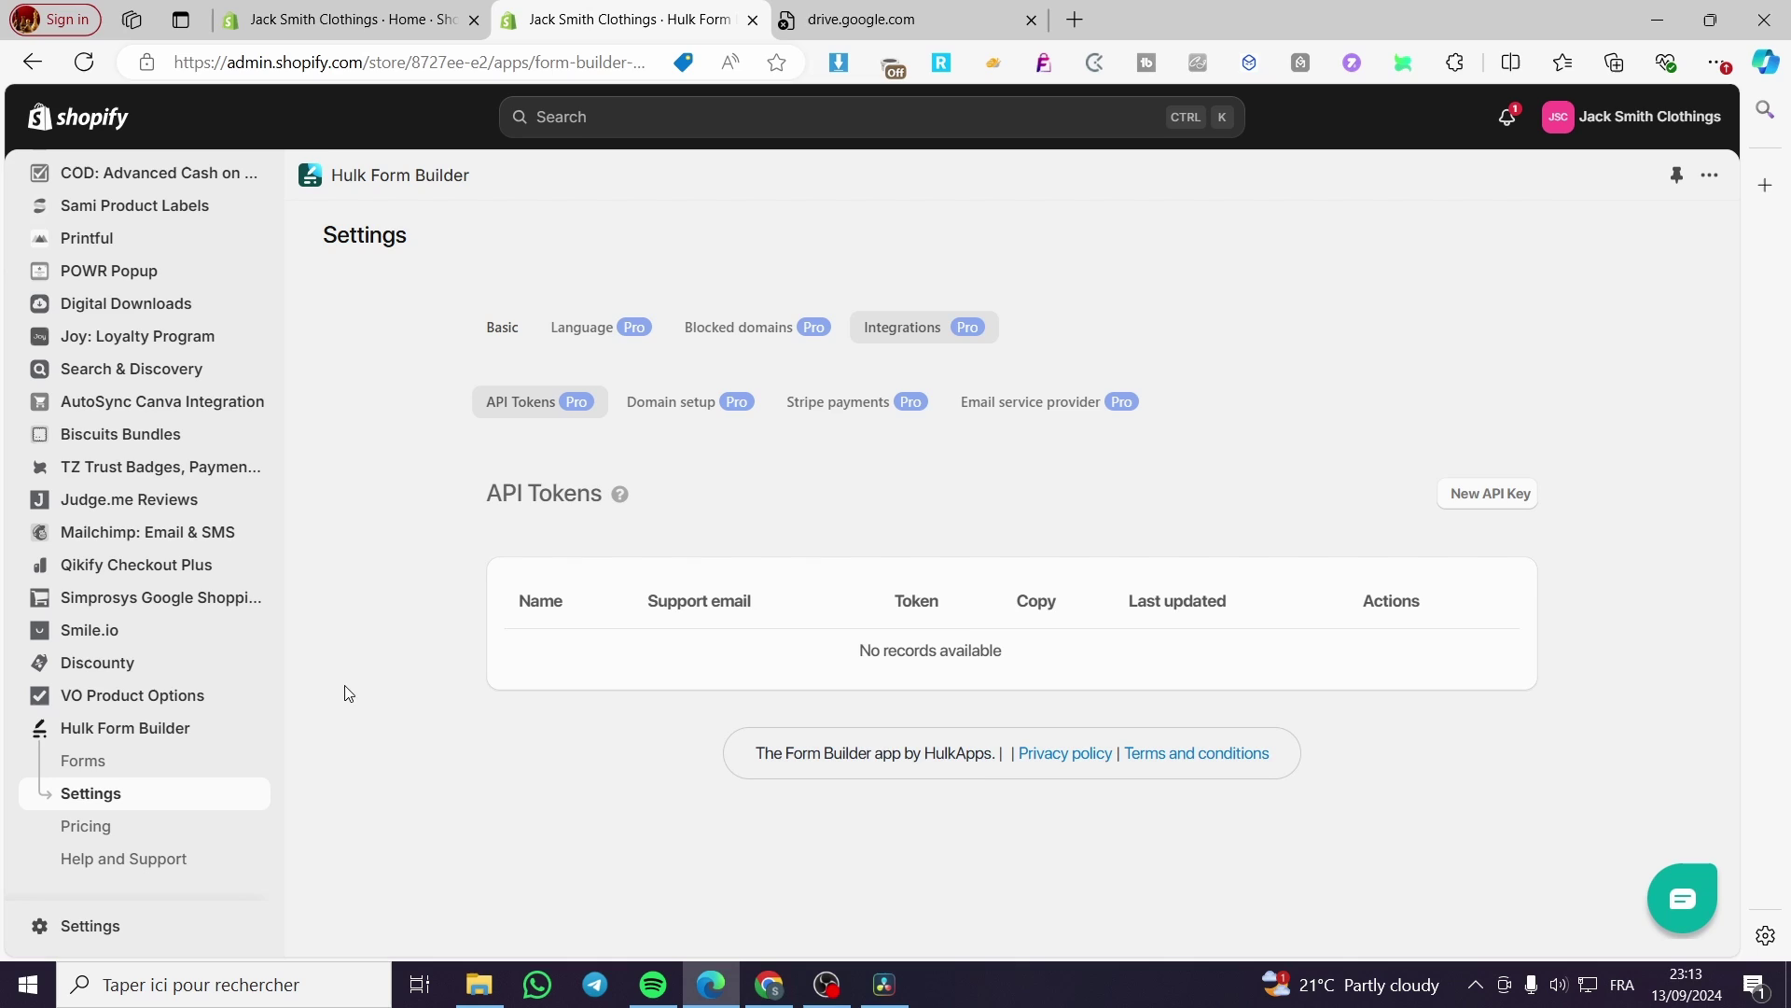
{"action": "left_click", "coordinate": [107, 829]}
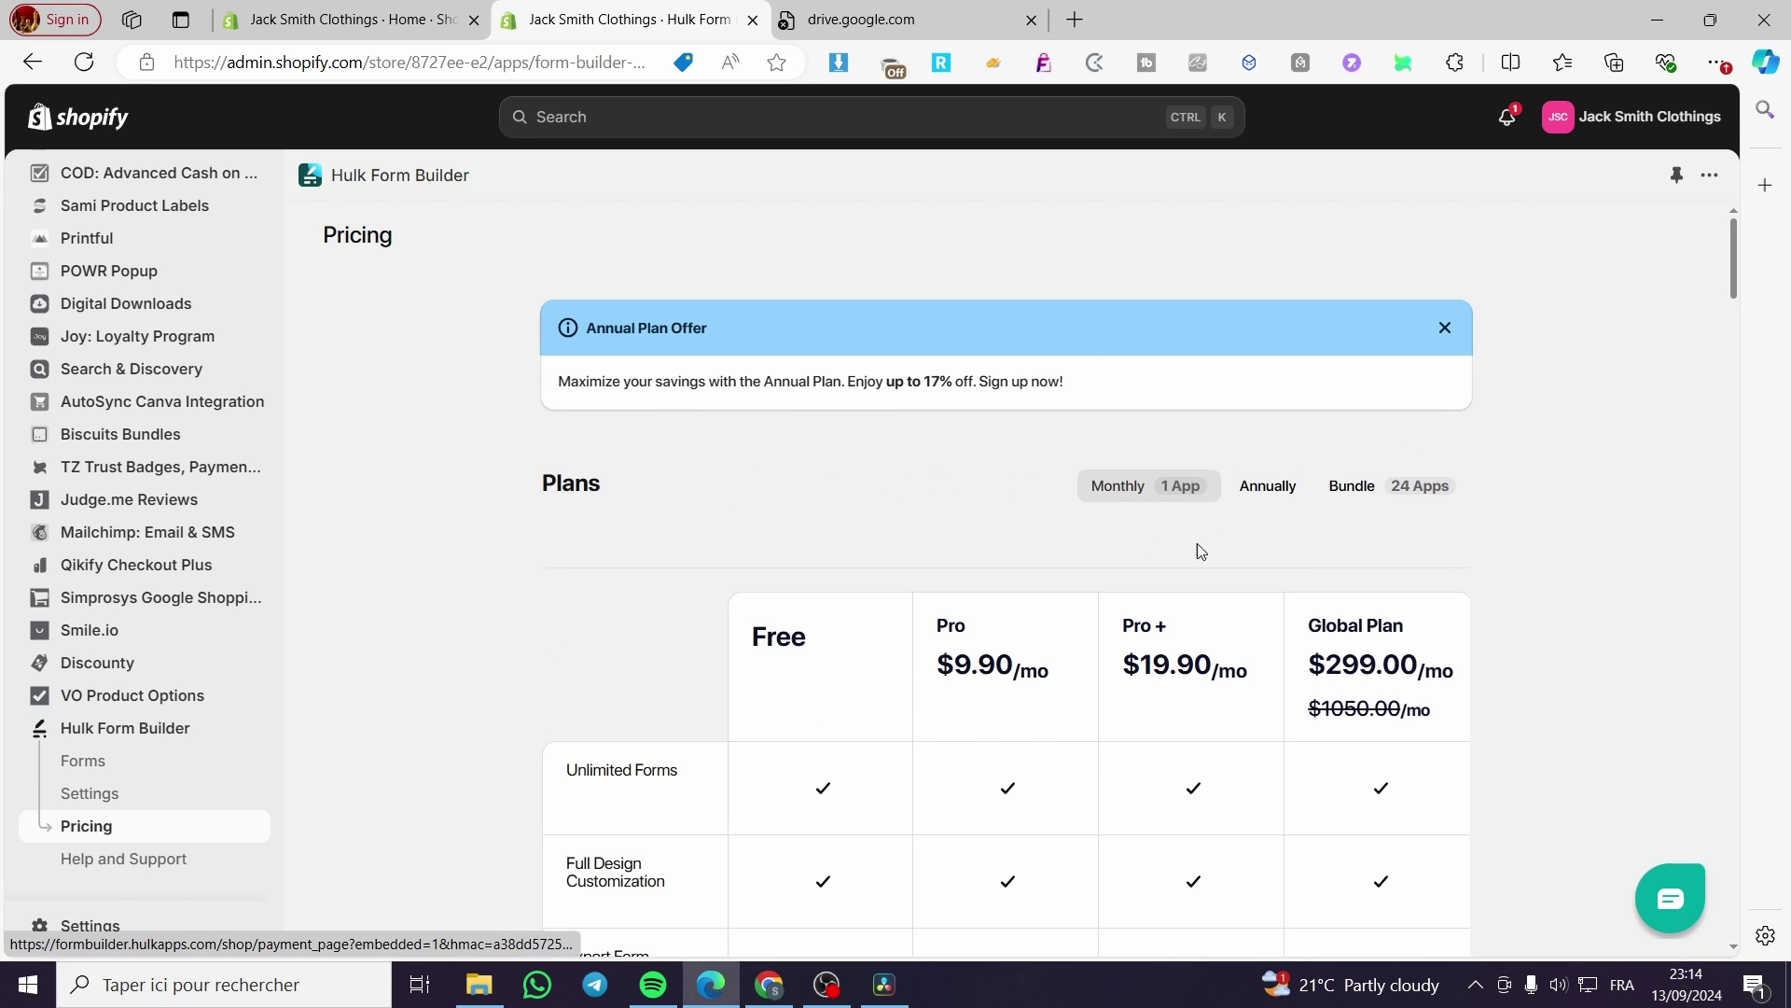
- Scroll through the Free, Pro, Pro+ and Global Plan feature comparison table
{"action": "scroll", "coordinate": [821, 634], "scroll_direction": "down", "scroll_amount": 3}
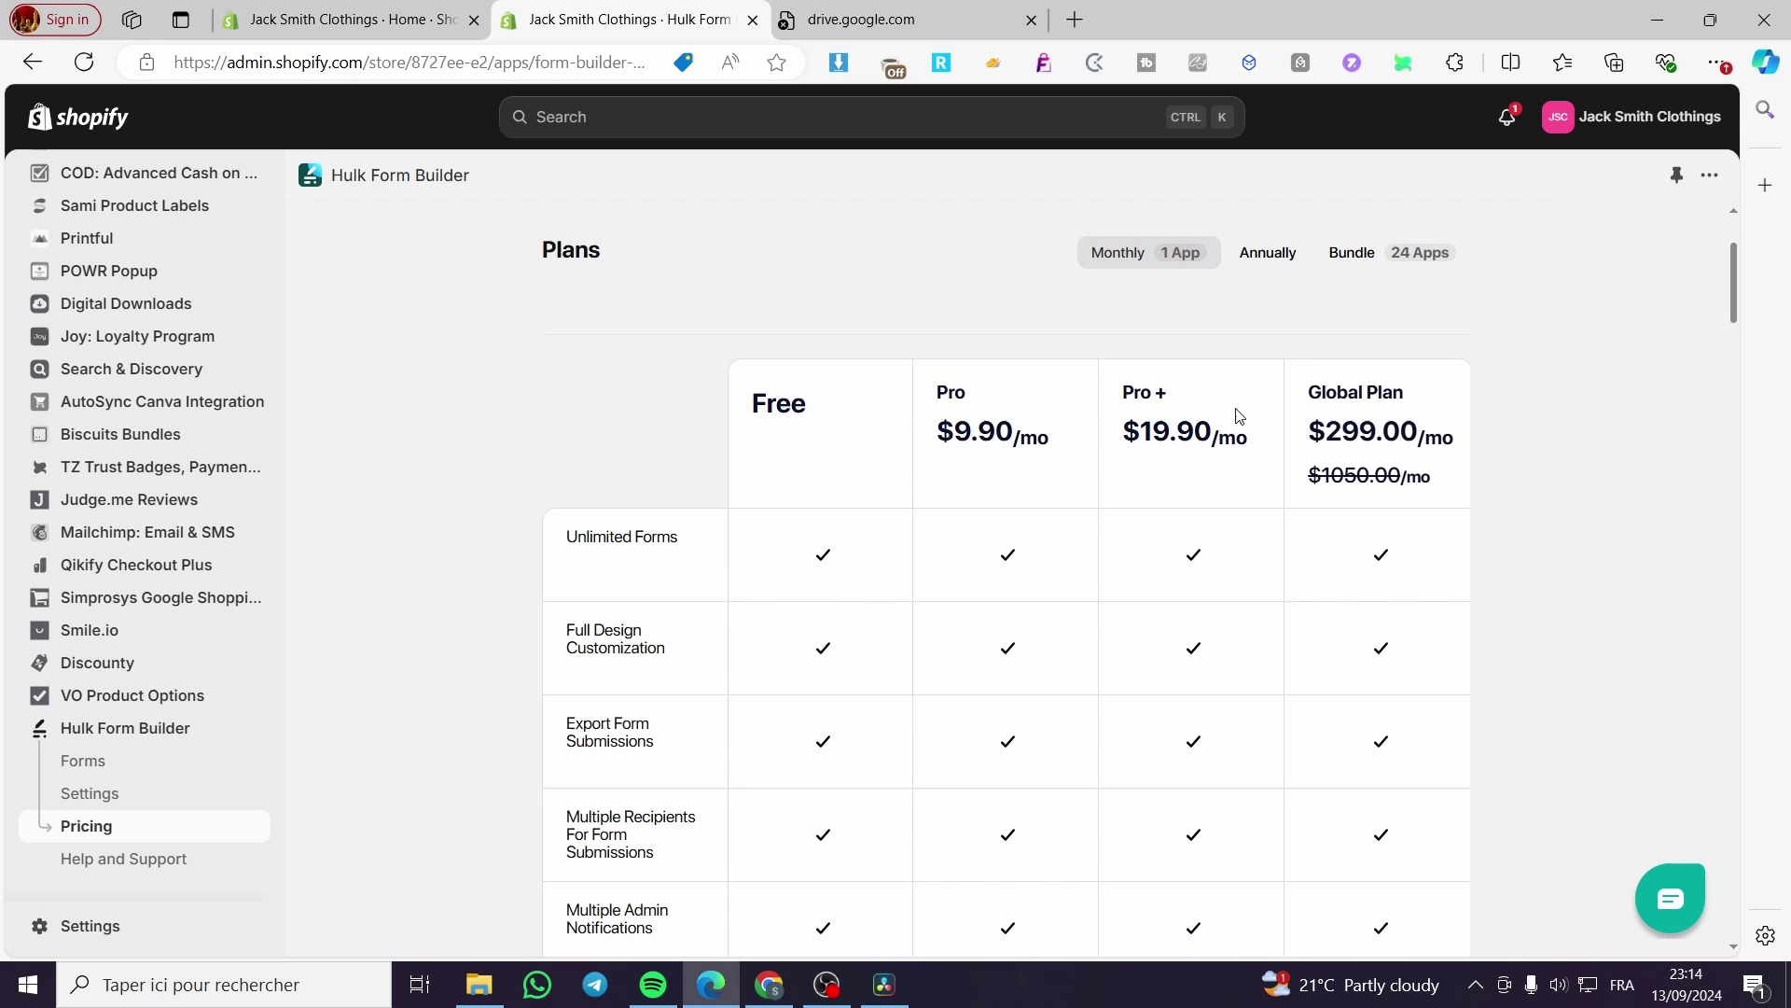
{"action": "scroll", "coordinate": [1275, 412], "scroll_direction": "down", "scroll_amount": 6}
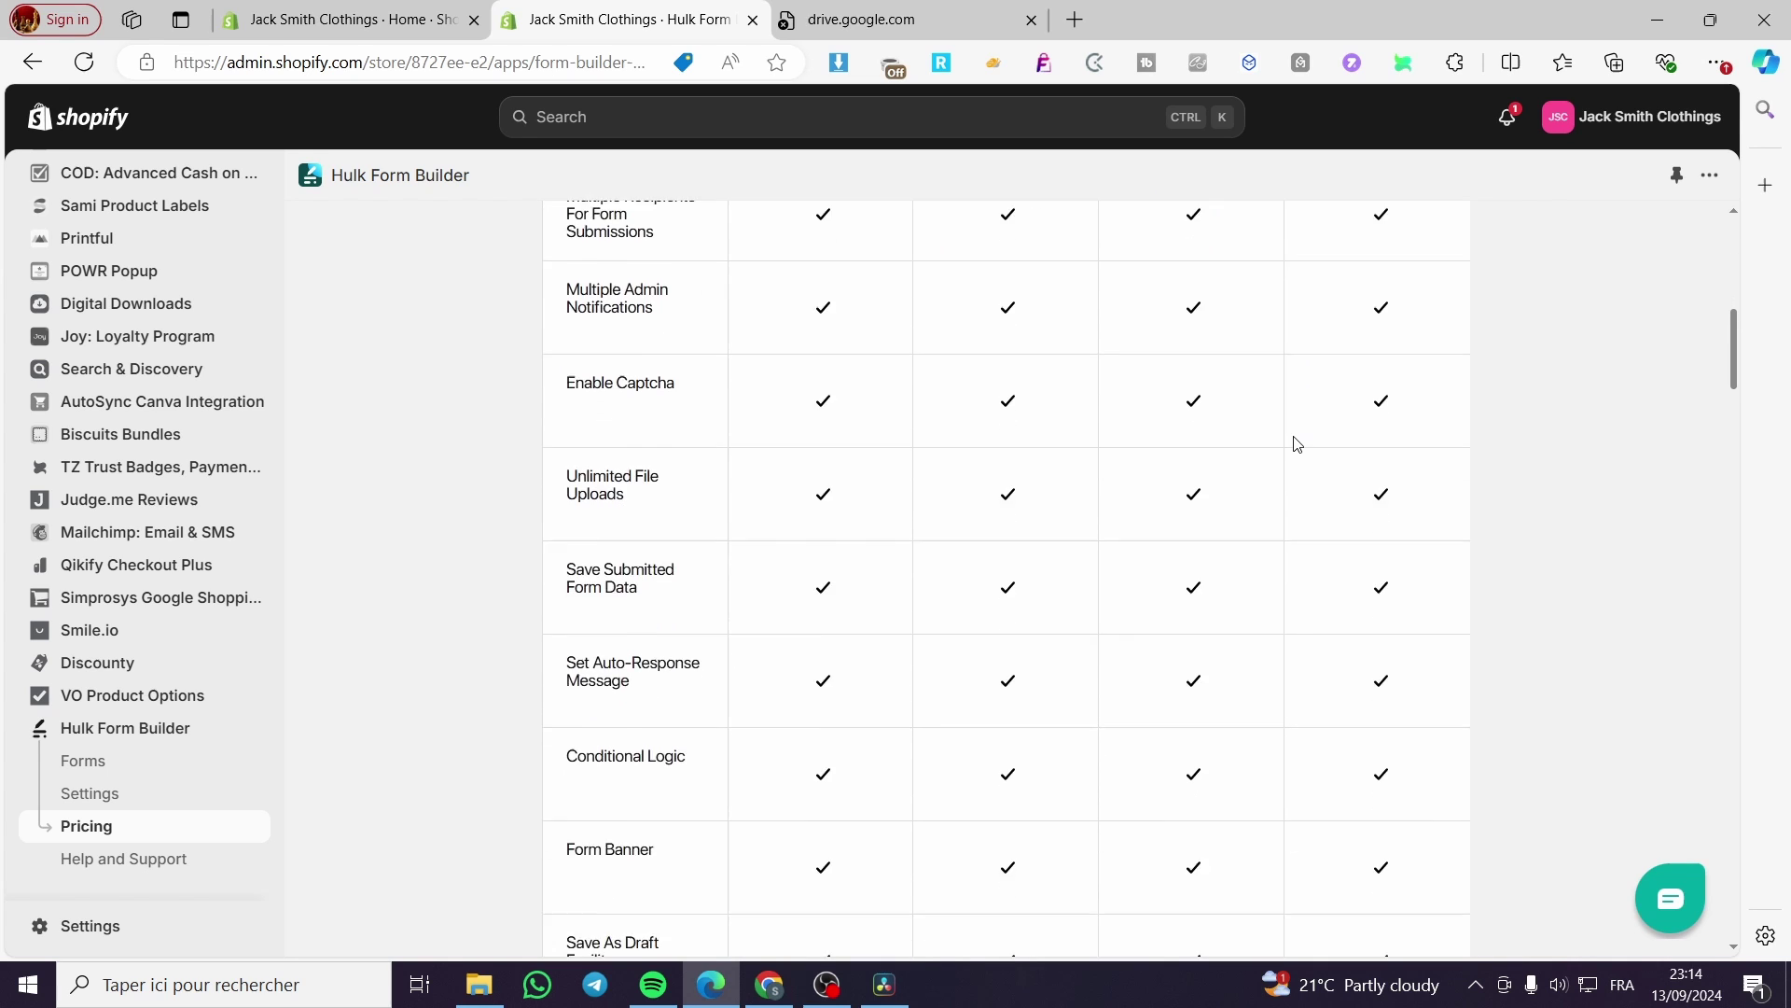
{"action": "scroll", "coordinate": [1228, 468], "scroll_direction": "down", "scroll_amount": 5}
{"action": "scroll", "coordinate": [1032, 547], "scroll_direction": "up", "scroll_amount": 11}
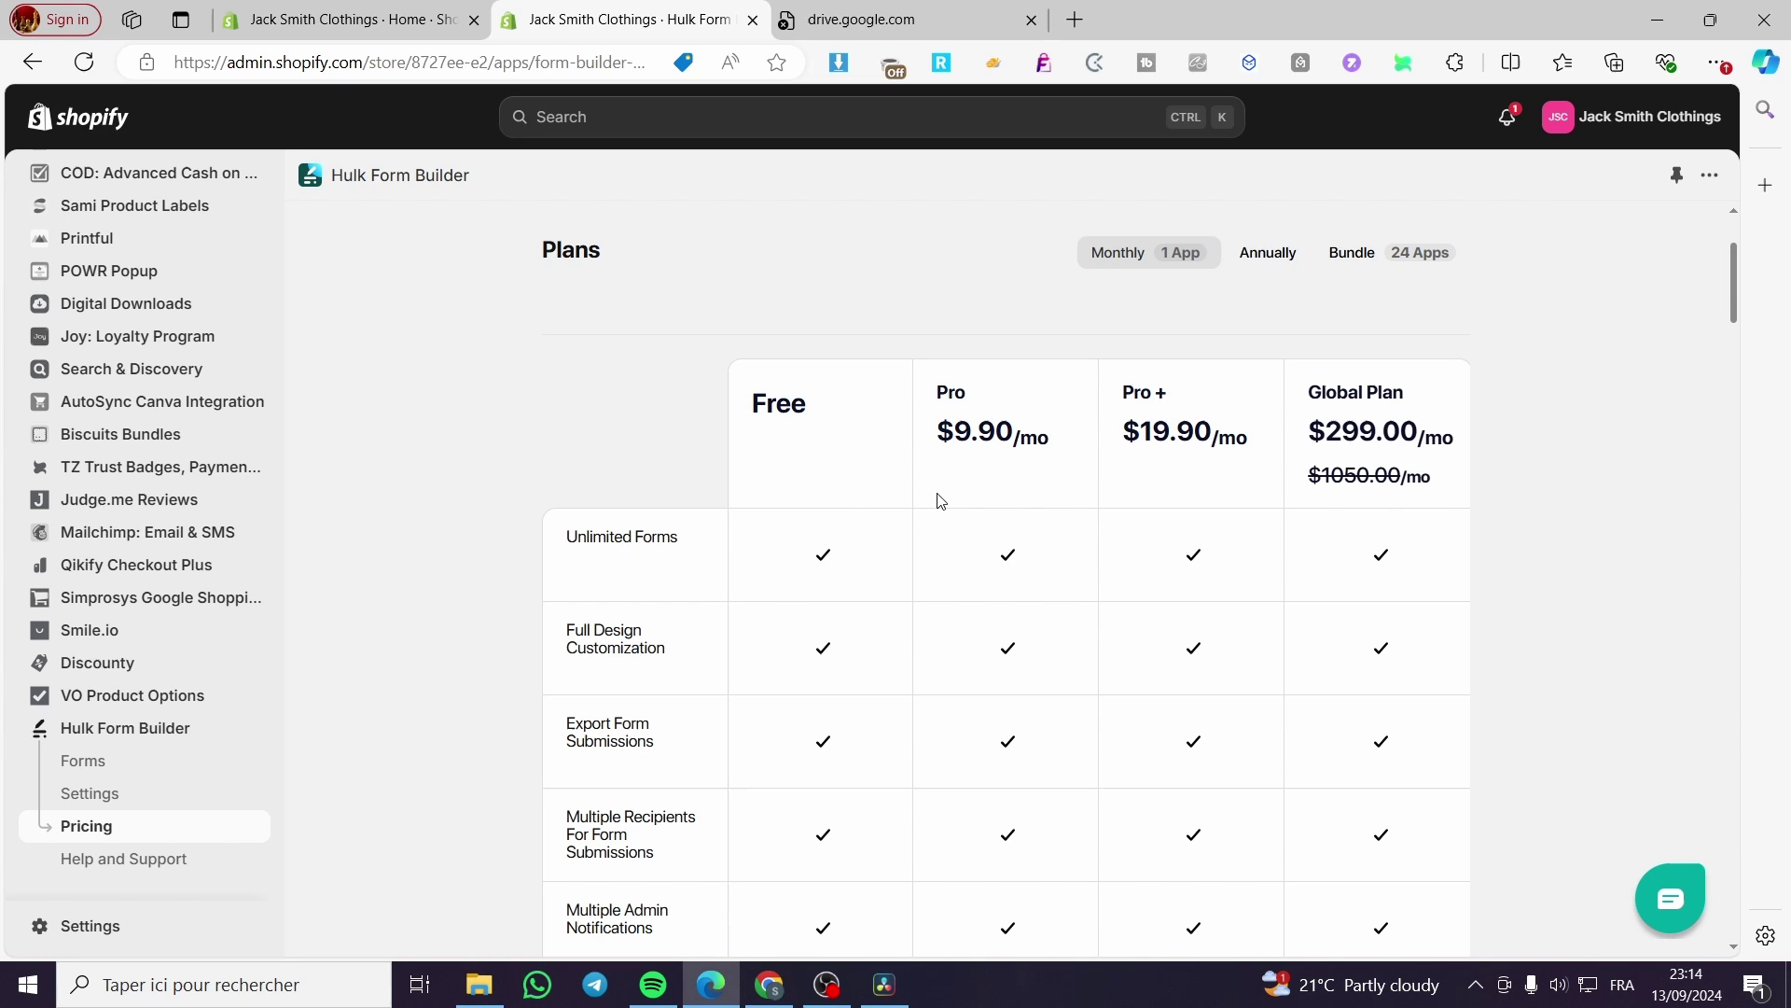
{"action": "scroll", "coordinate": [1542, 560], "scroll_direction": "down", "scroll_amount": 10}
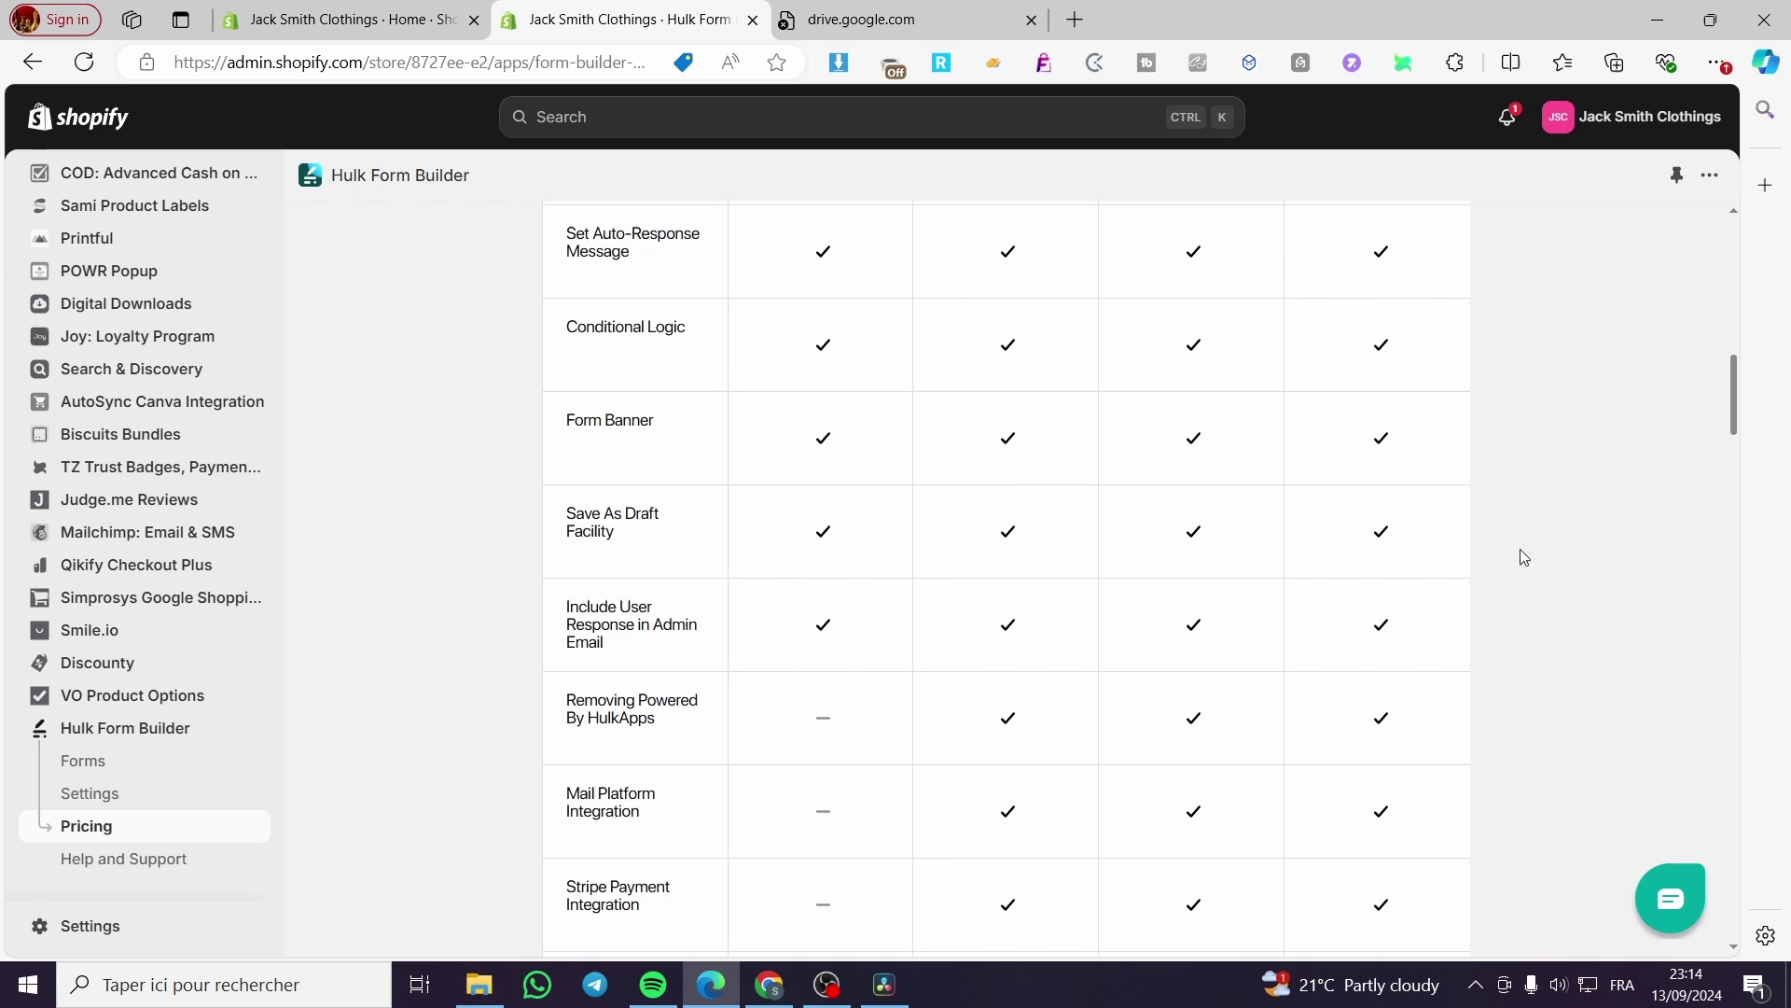
{"action": "scroll", "coordinate": [1493, 509], "scroll_direction": "down", "scroll_amount": 6}
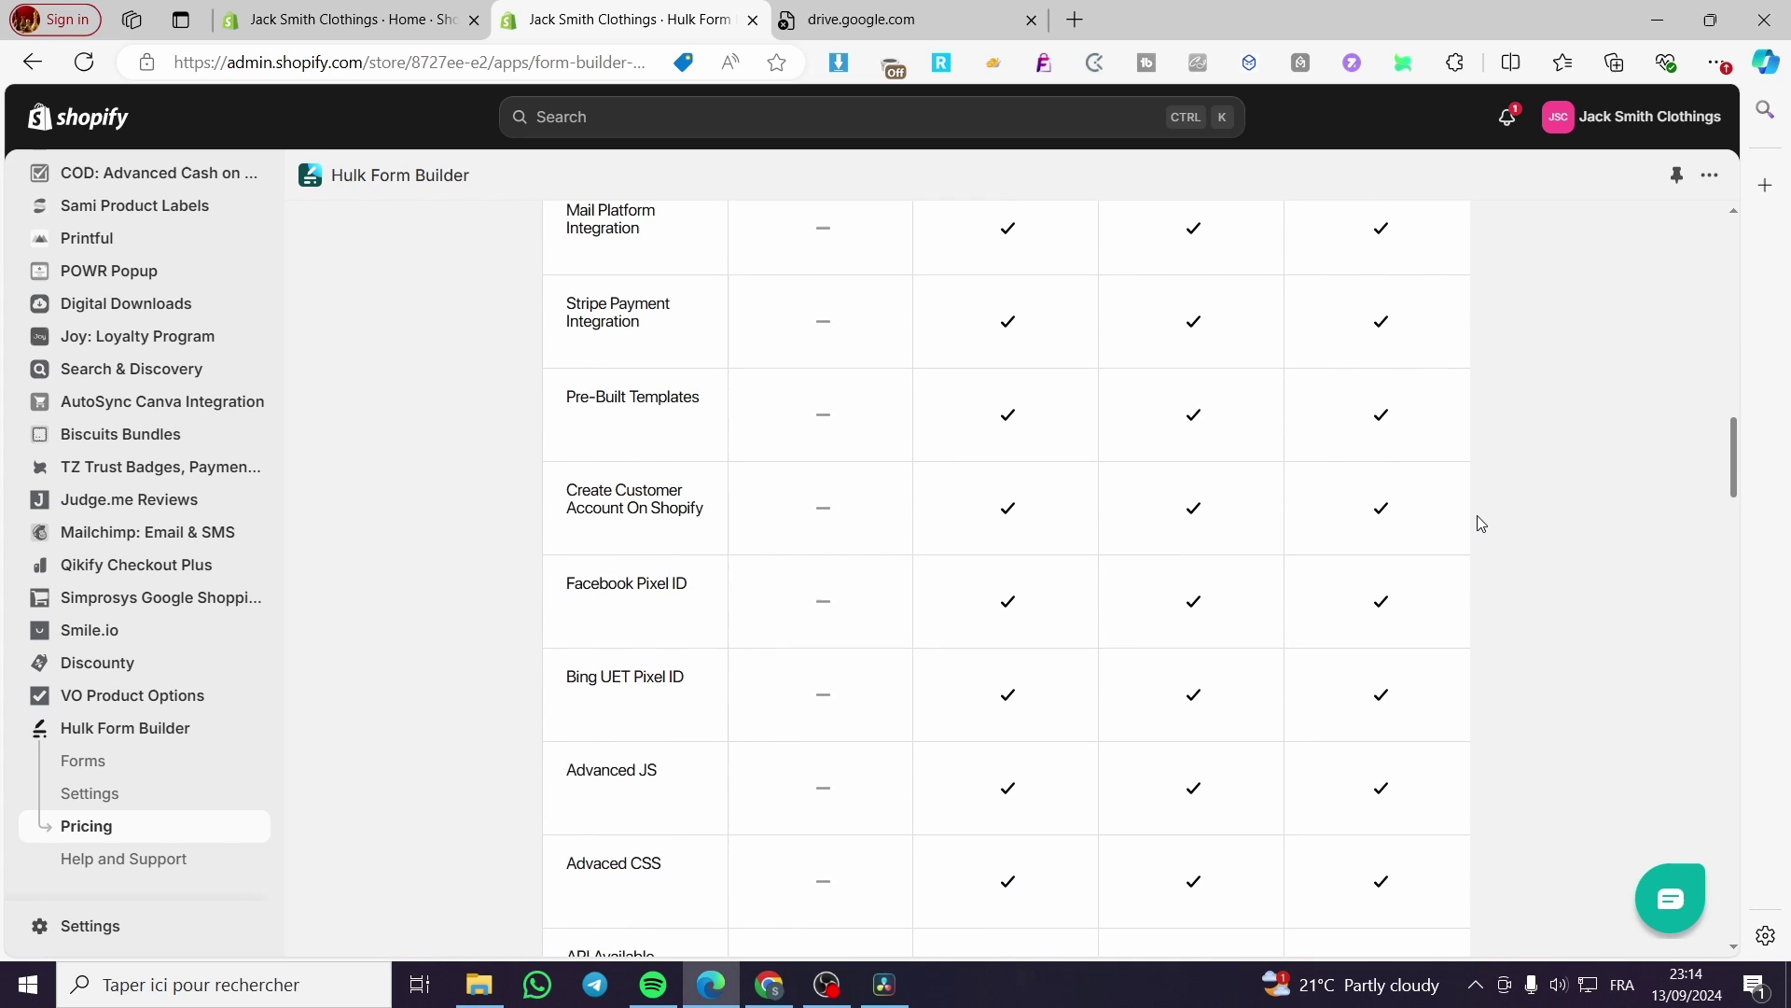